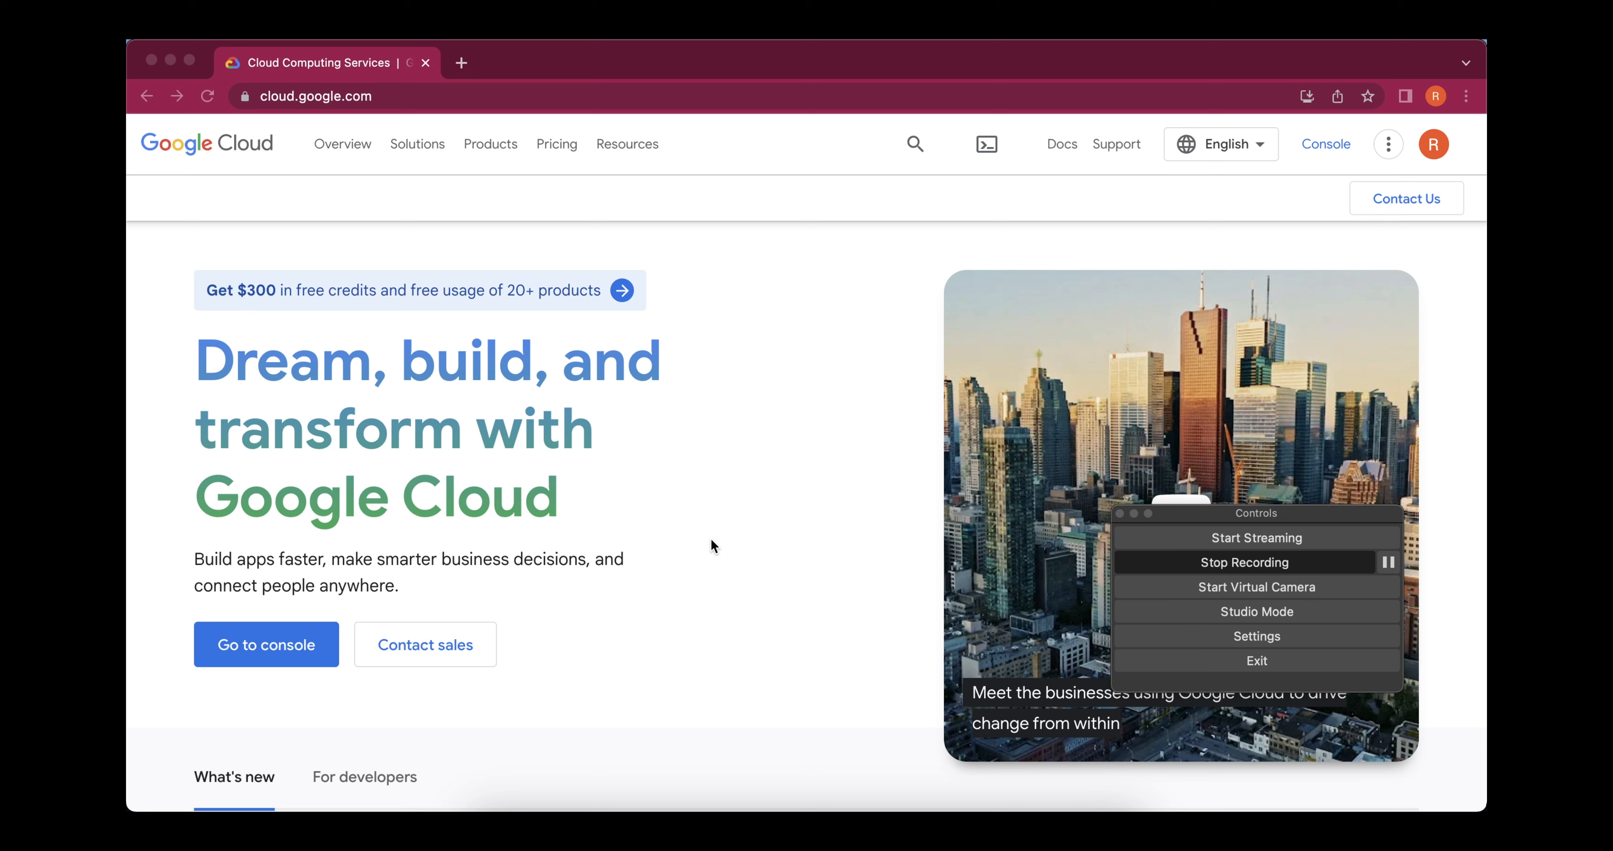
Open the Google Cloud console and view the project selection, keeping the current project
click(750, 518)
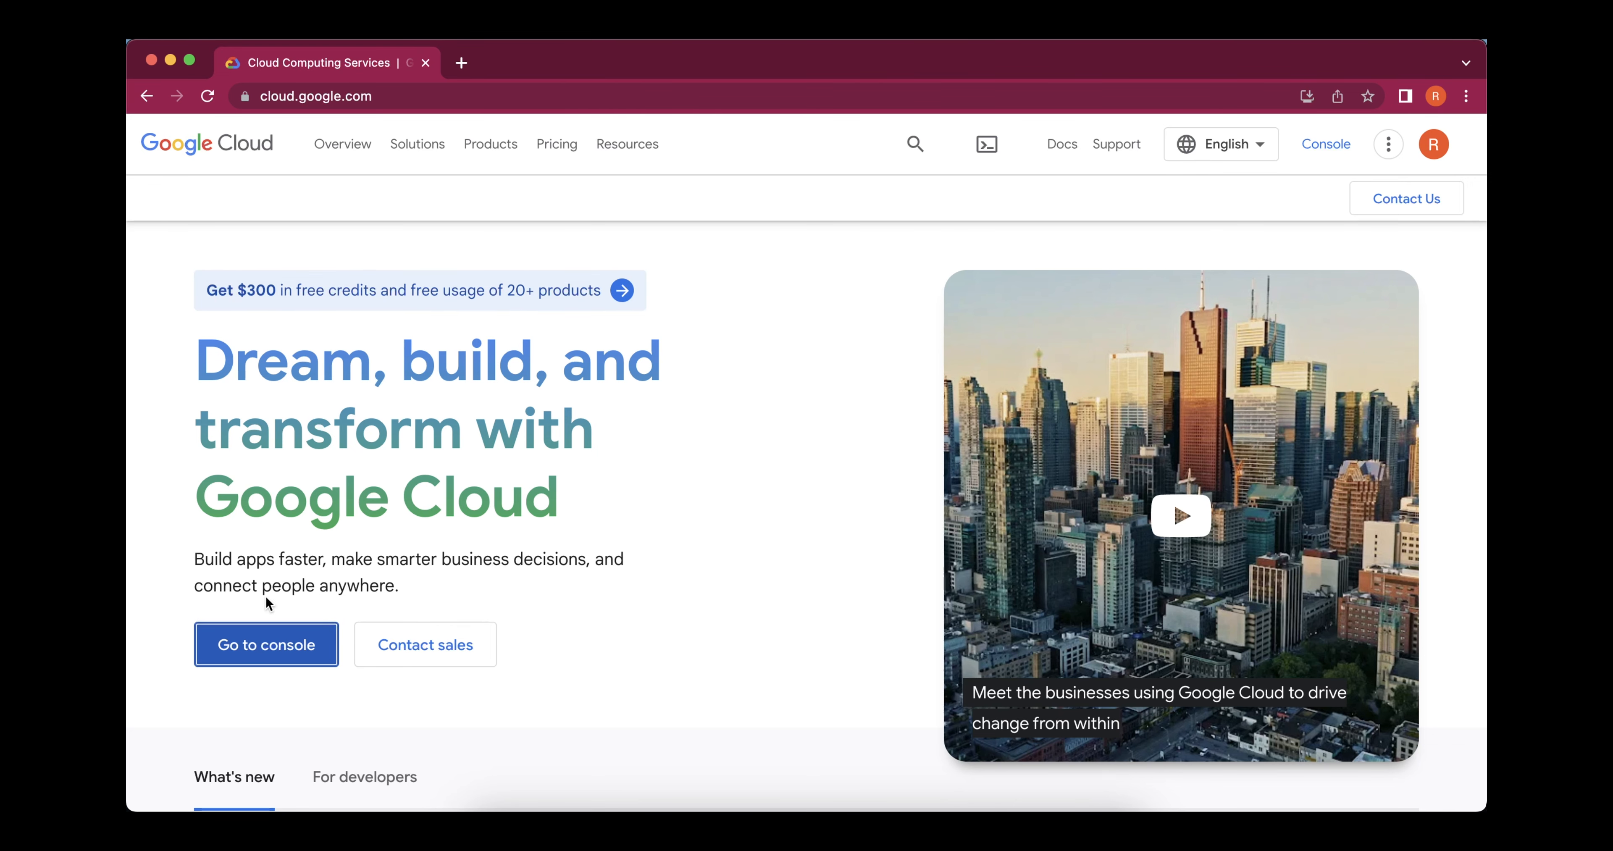
click(246, 657)
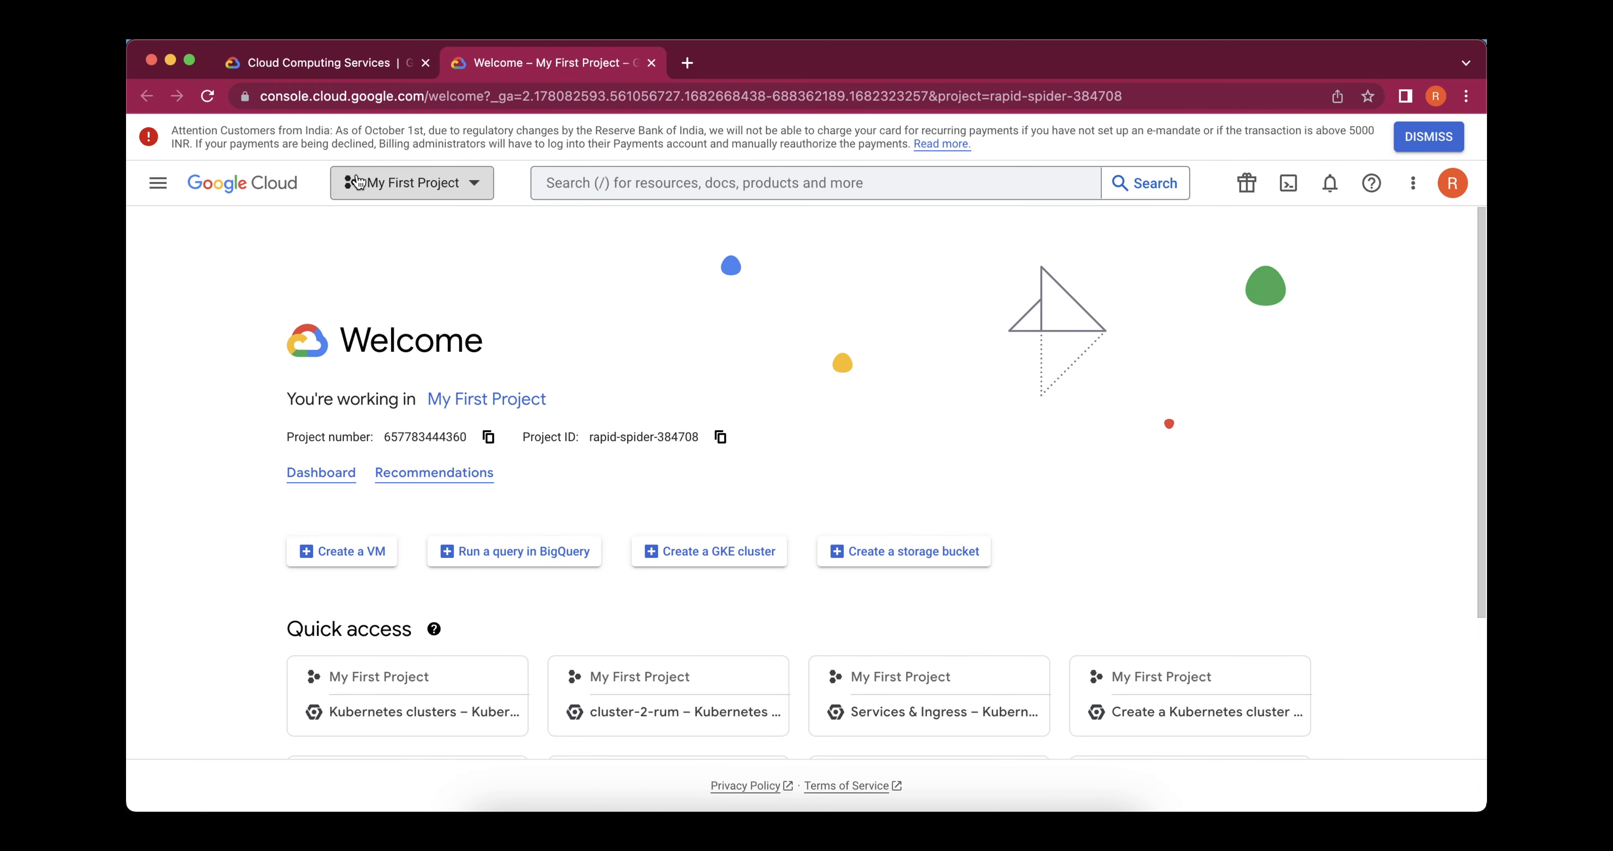
click(467, 183)
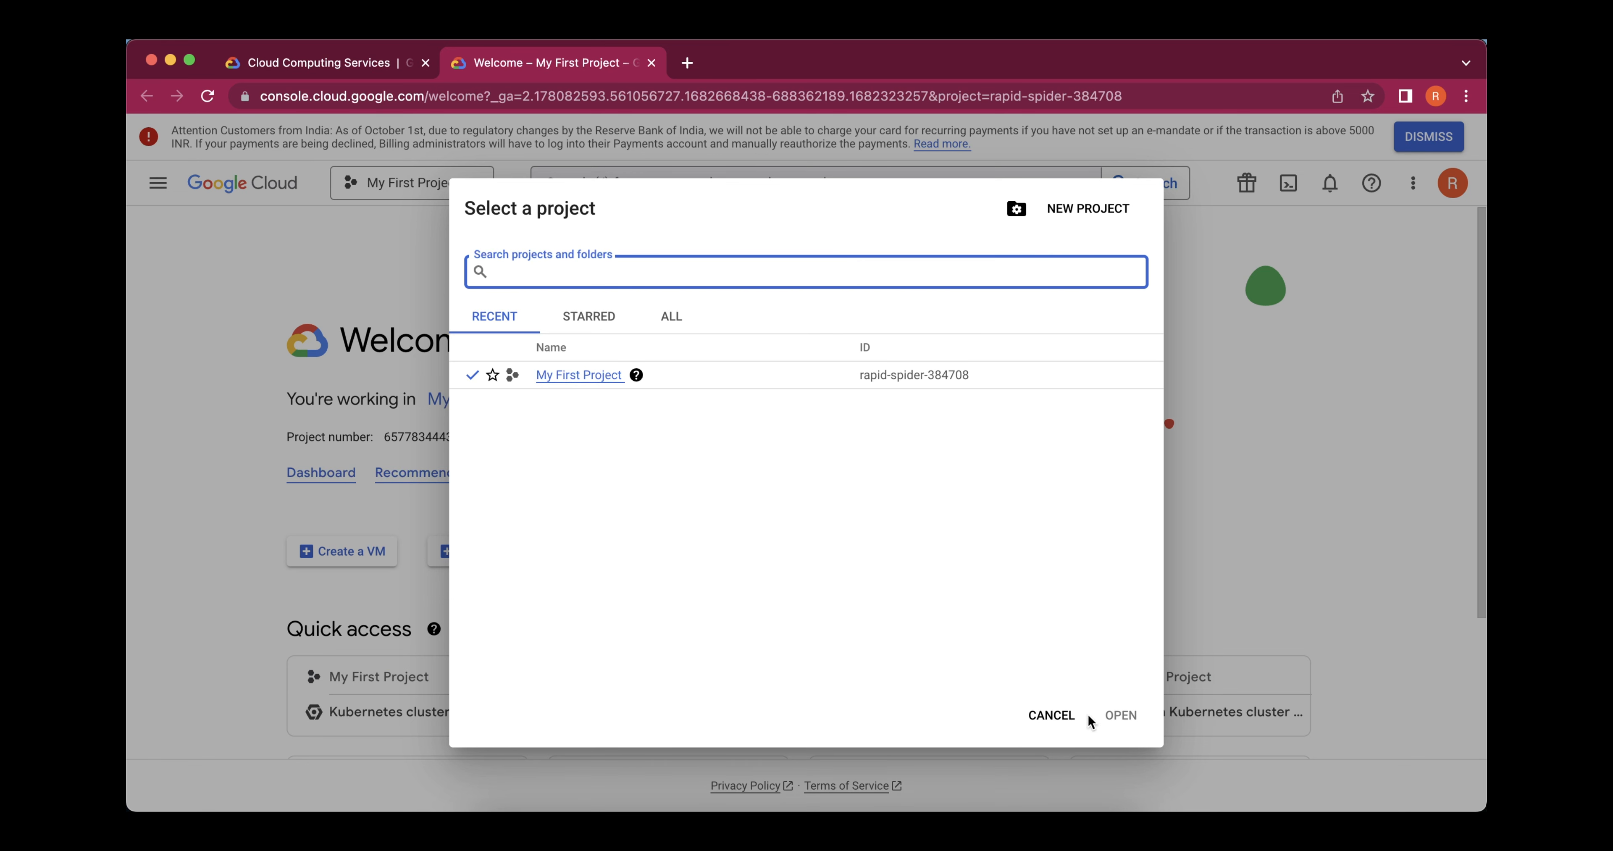
click(1047, 725)
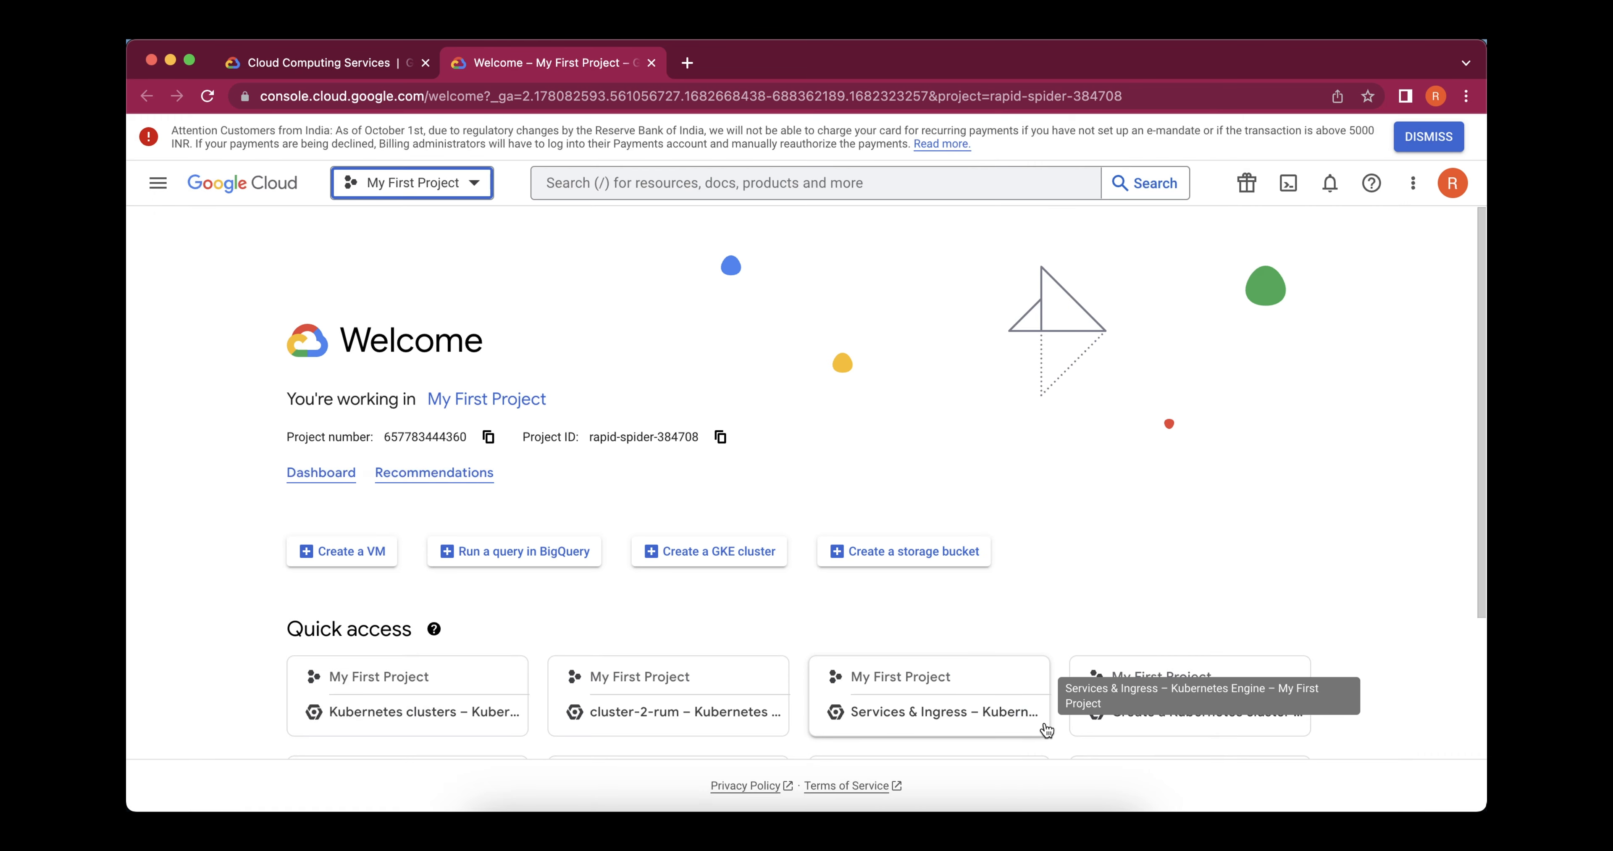
Open the Clusters page of Kubernetes Engine
click(166, 207)
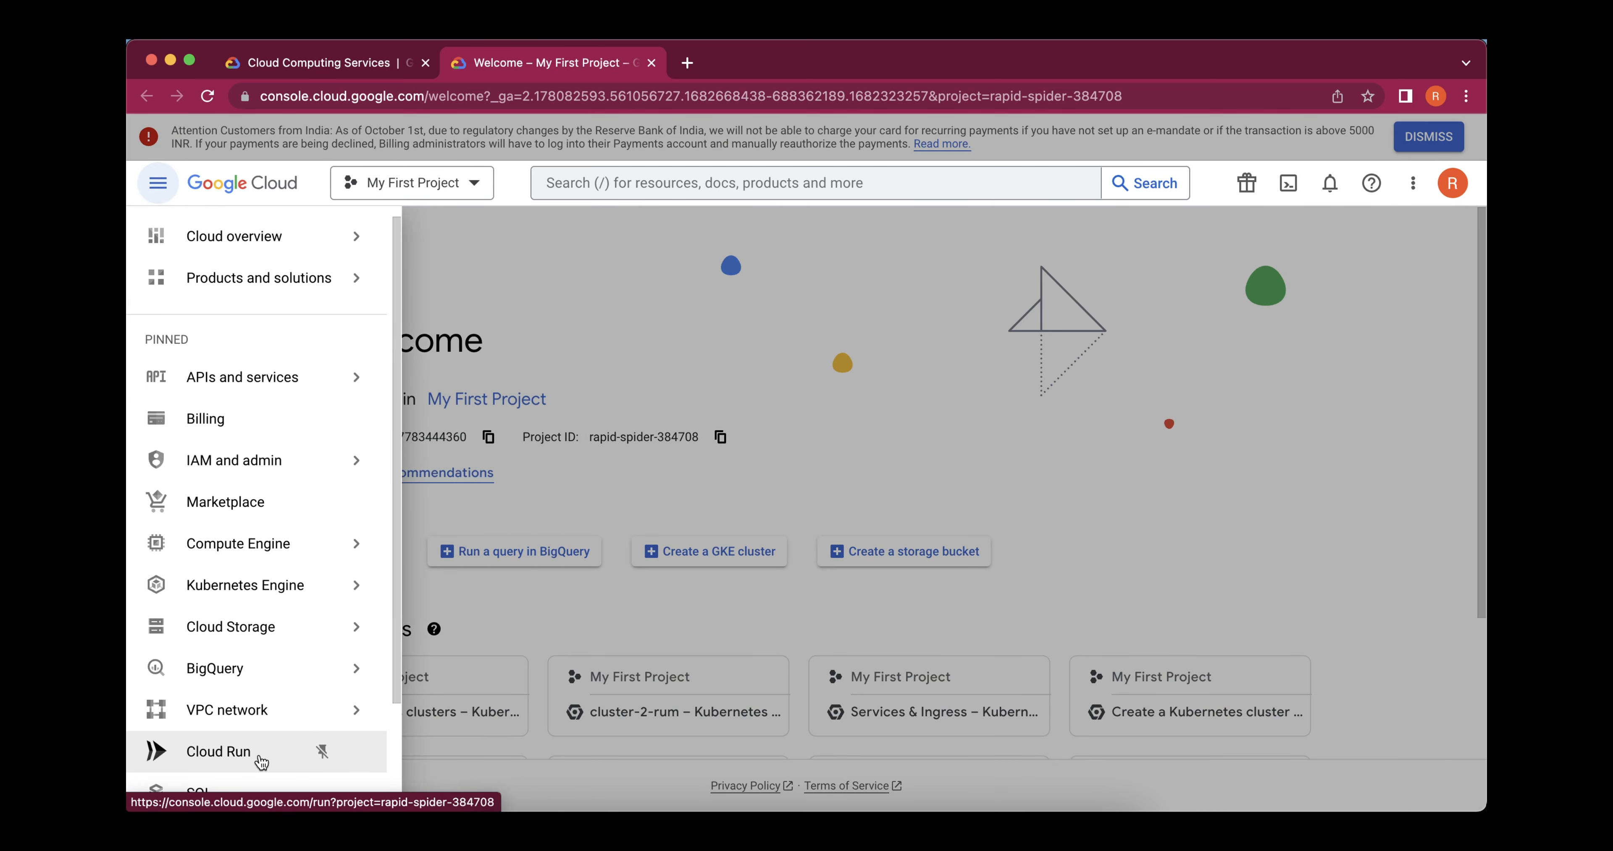
mouse_move(304, 562)
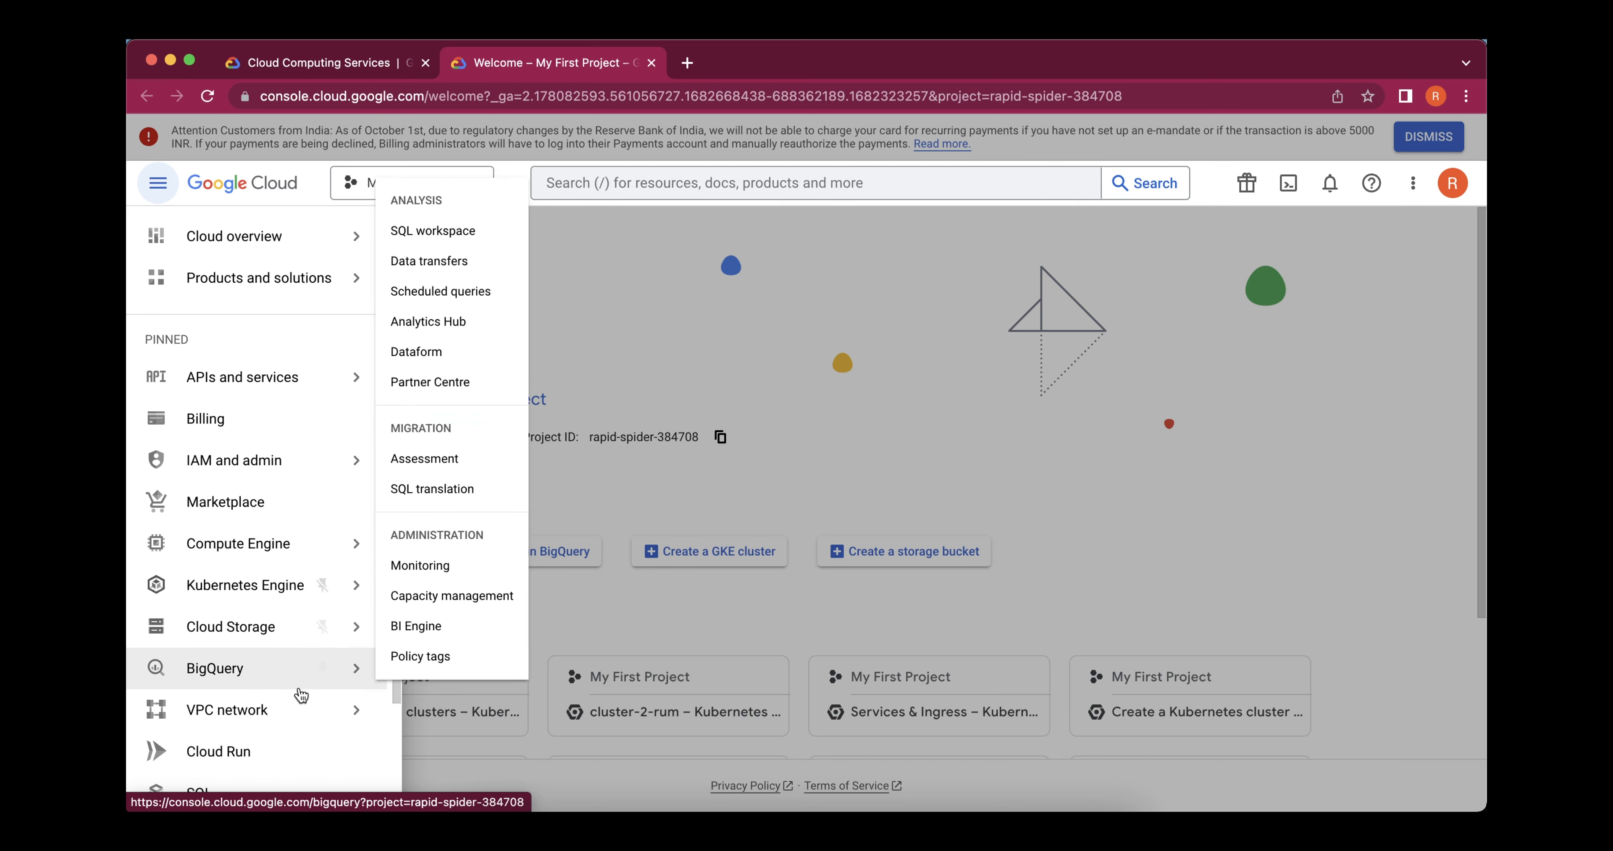
mouse_move(225, 589)
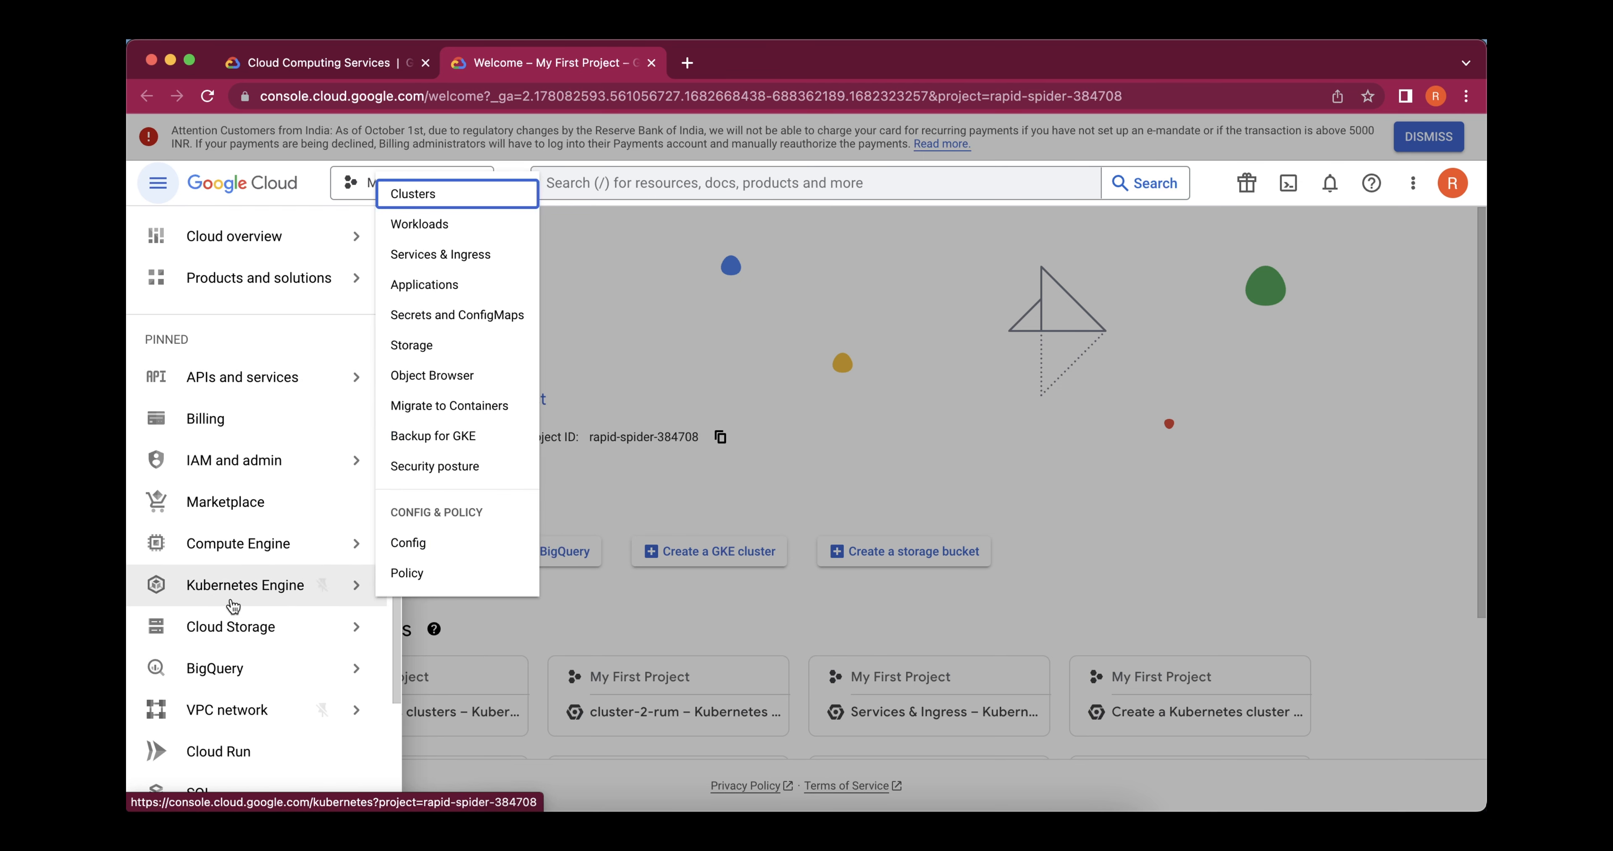
click(430, 199)
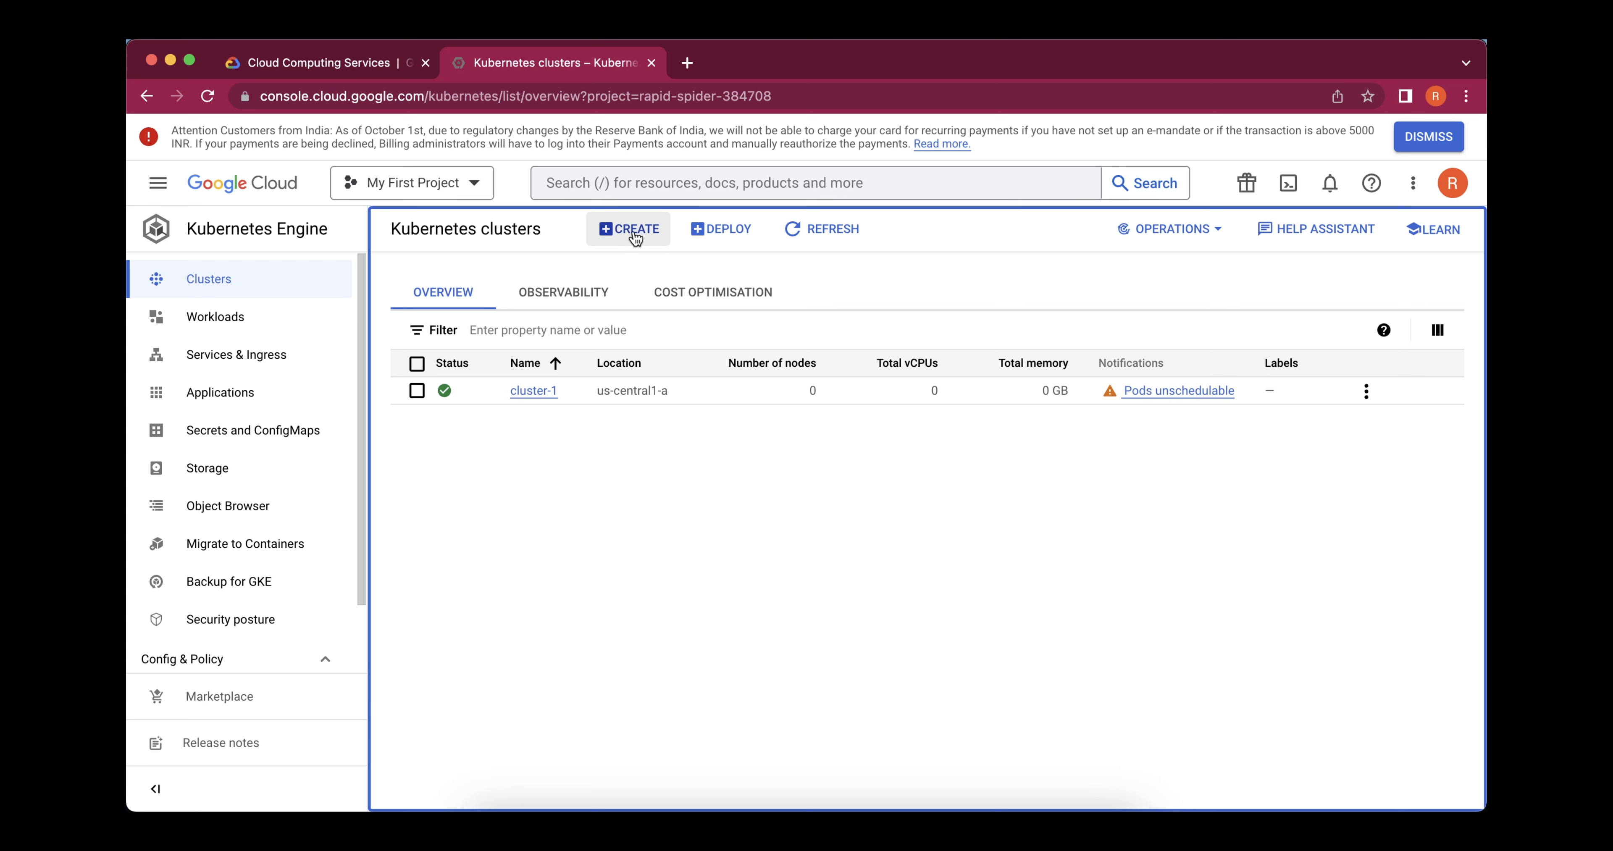
Start creating a new Kubernetes cluster in Standard mode and look over the cluster basics form
click(608, 235)
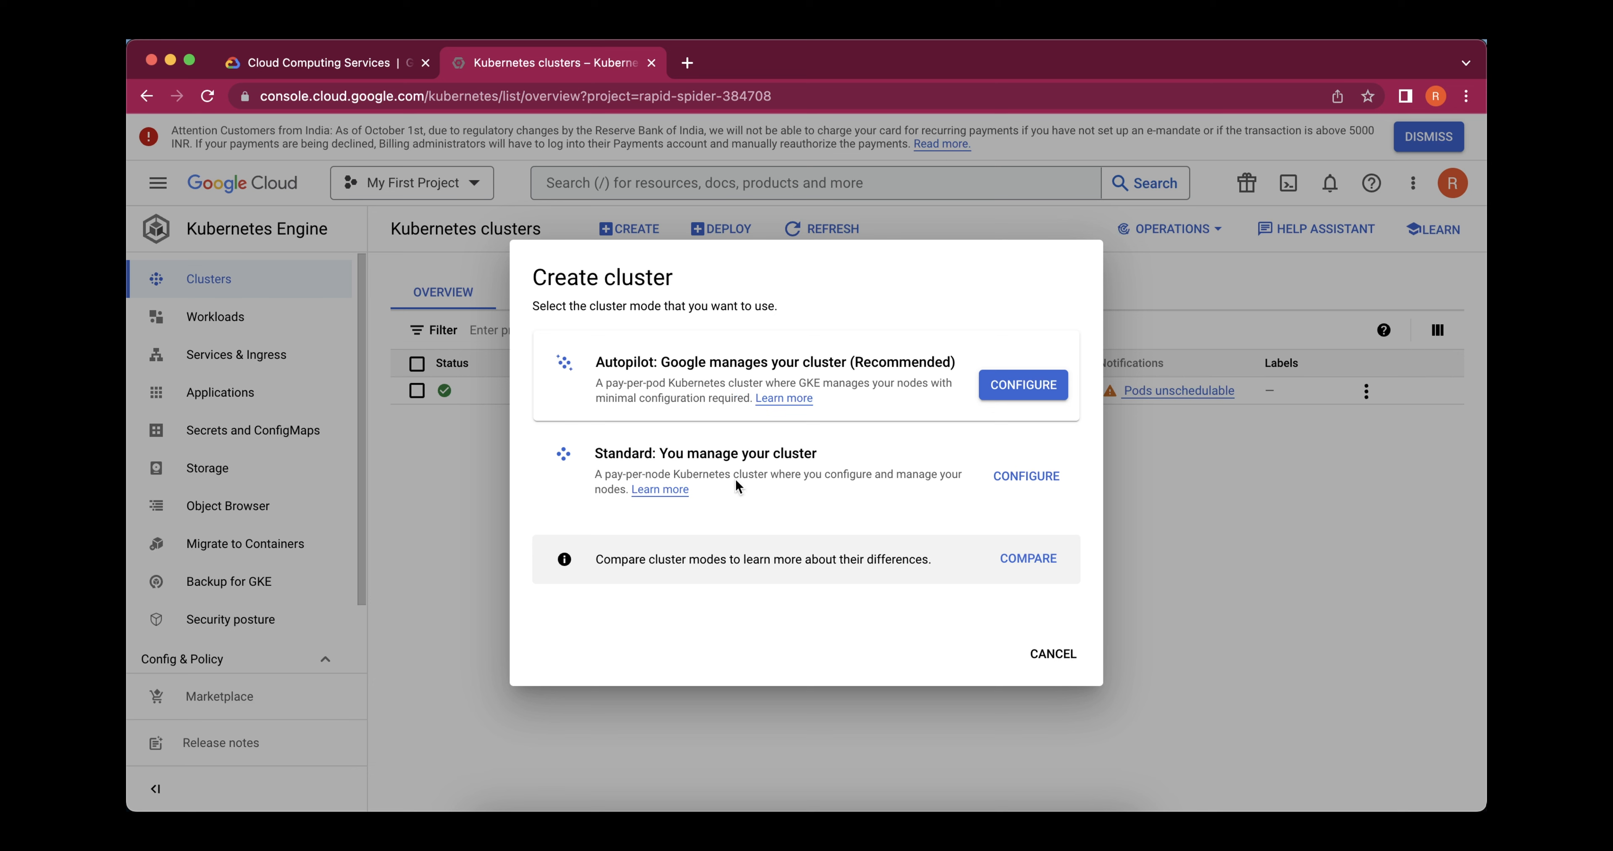
click(1015, 490)
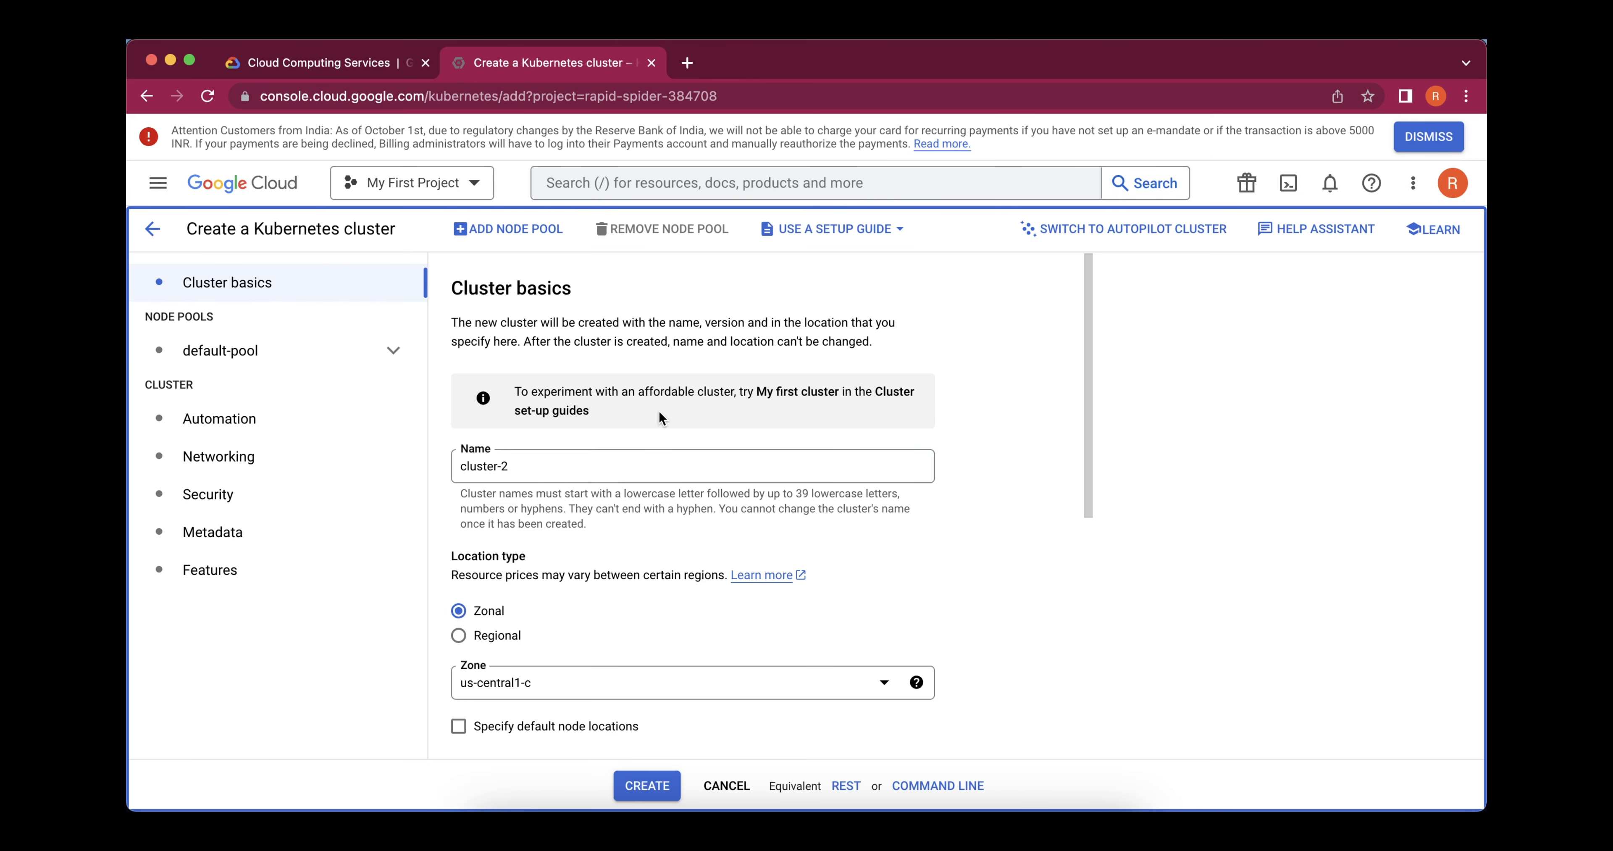
scroll(658, 409, down, 3)
scroll(658, 410, up, 3)
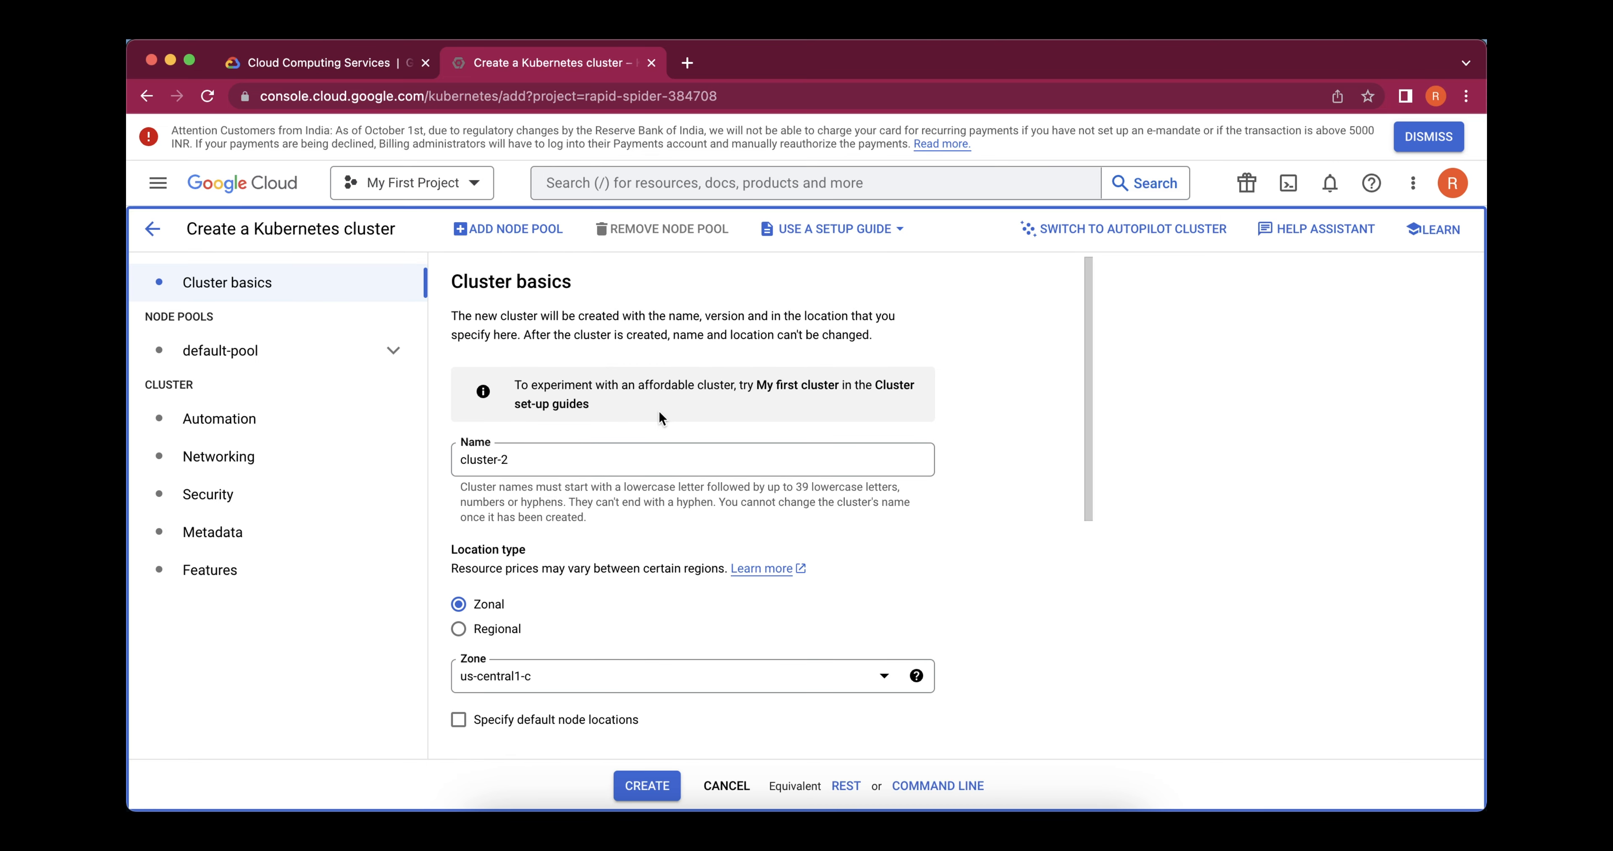
Extend the cluster name "cluster-2" with a hyphen and the owner's first name
click(559, 462)
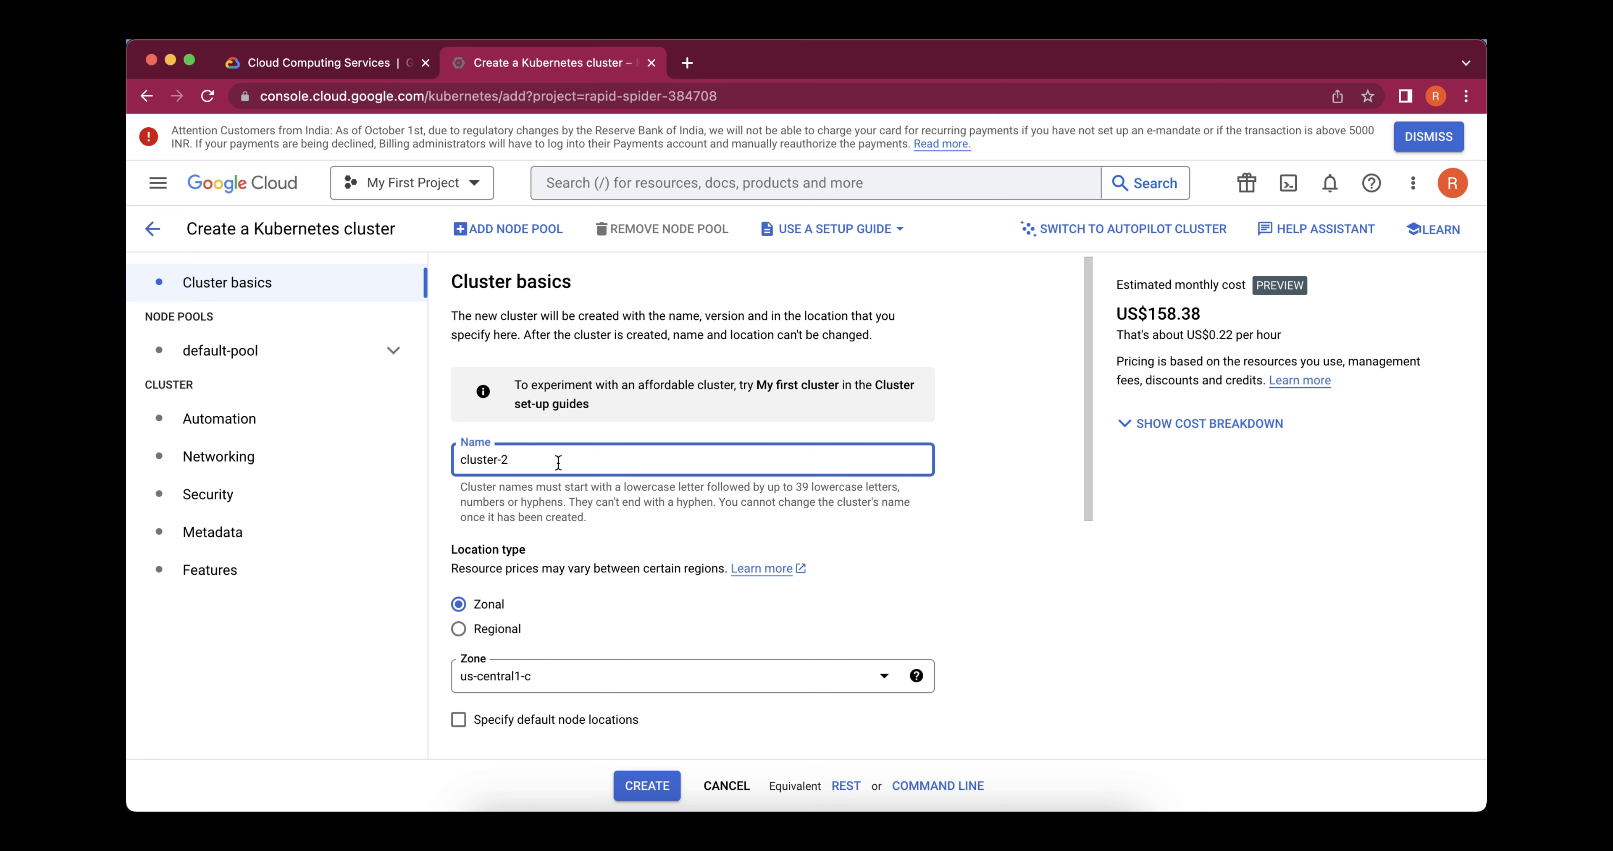
key(BackSpace)
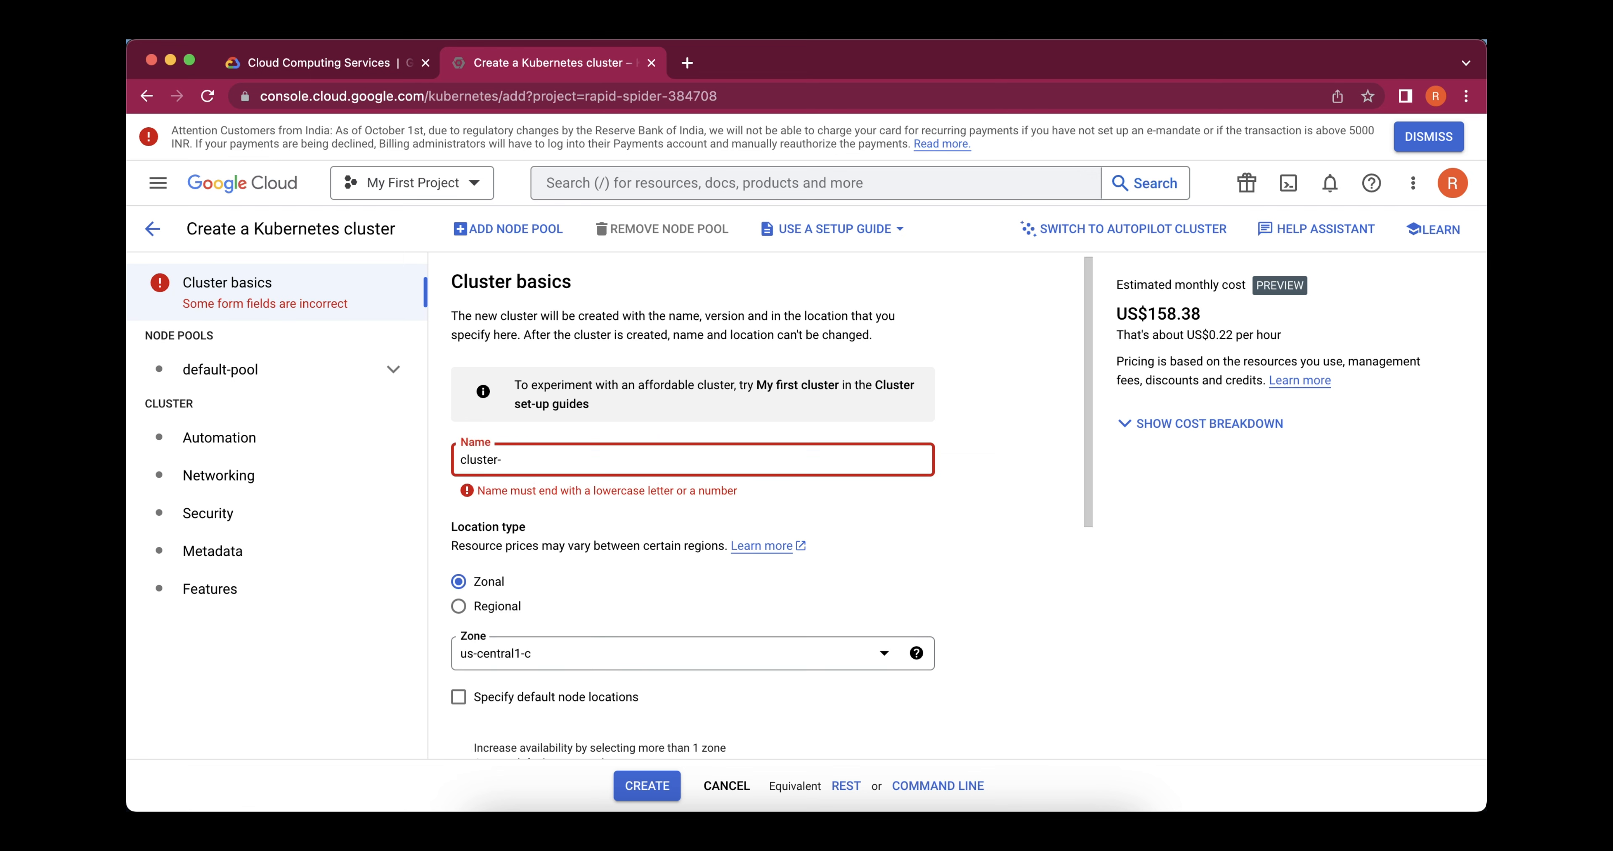
text(2)
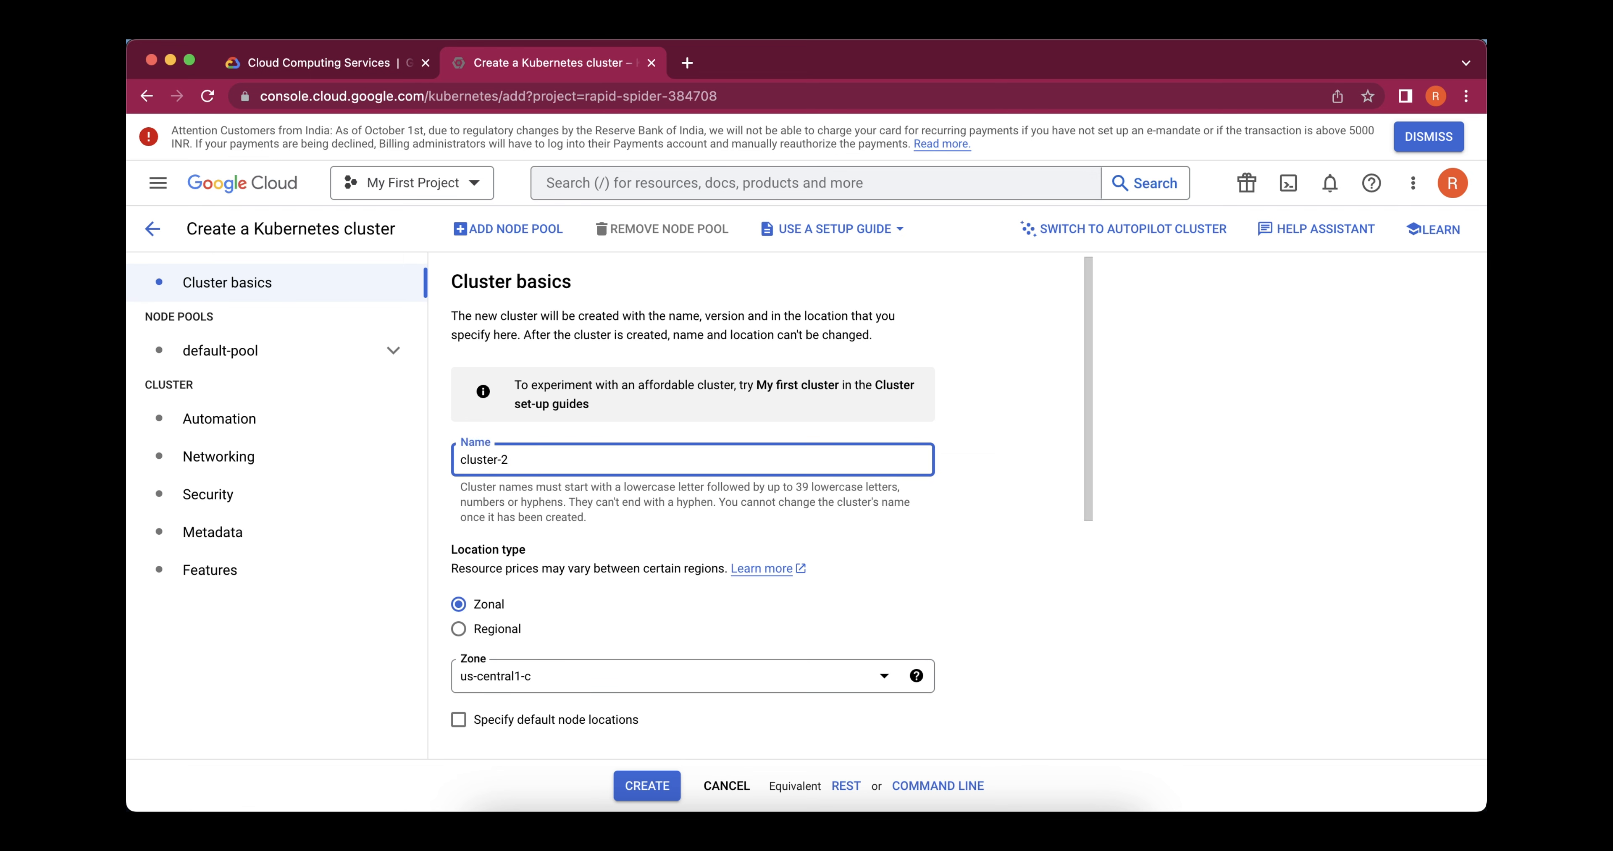
text(-rumansjihi)
Set the cluster's zone to us-central1-a and review the control plane version and release channel settings
scroll(535, 604, down, 4)
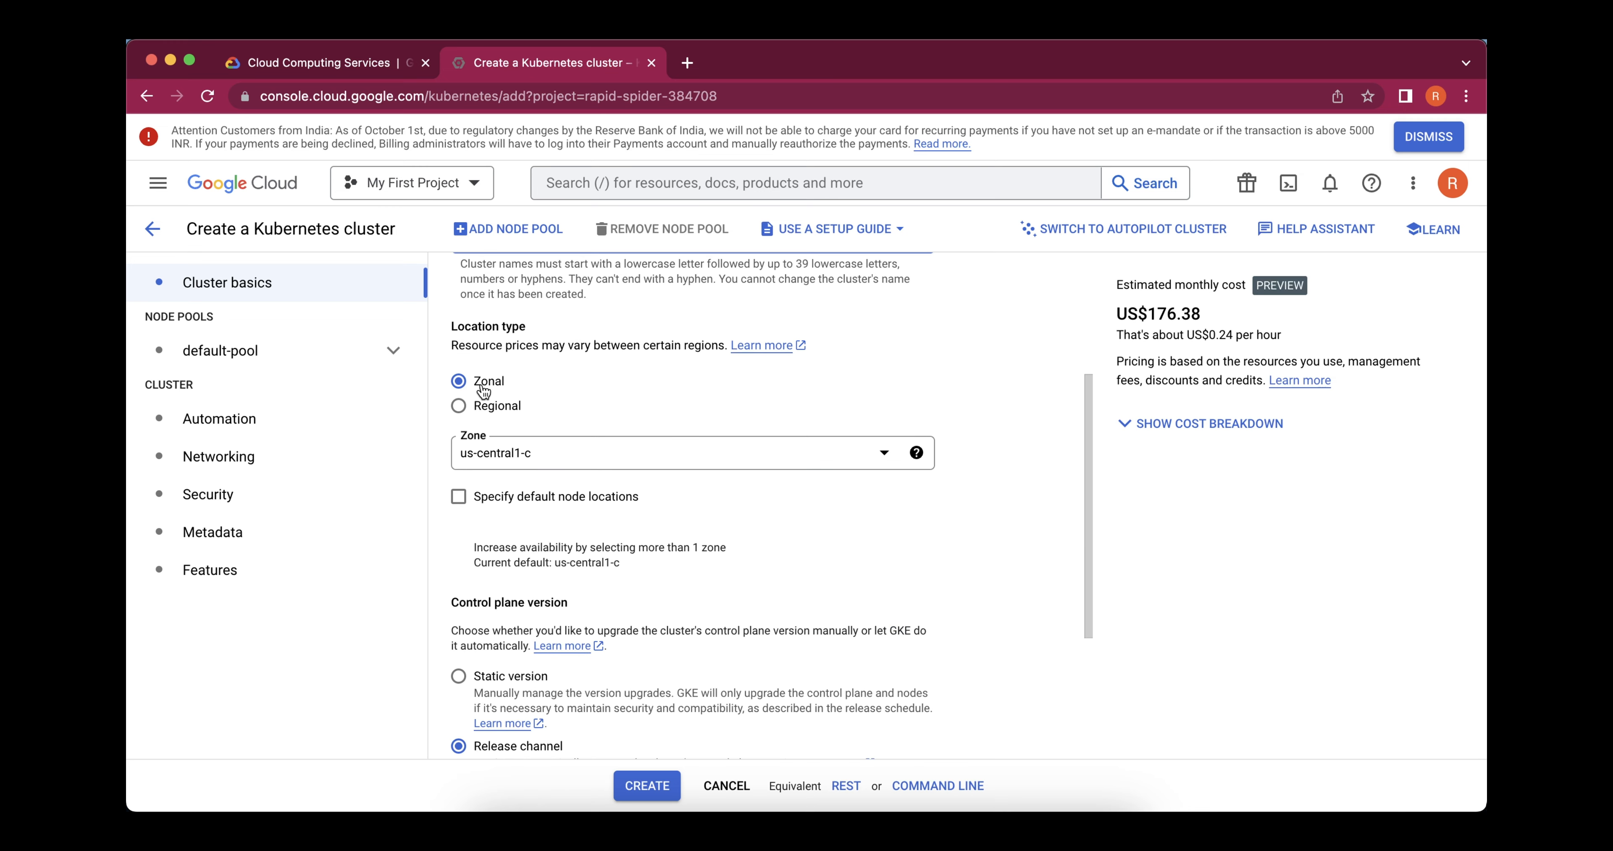
click(521, 463)
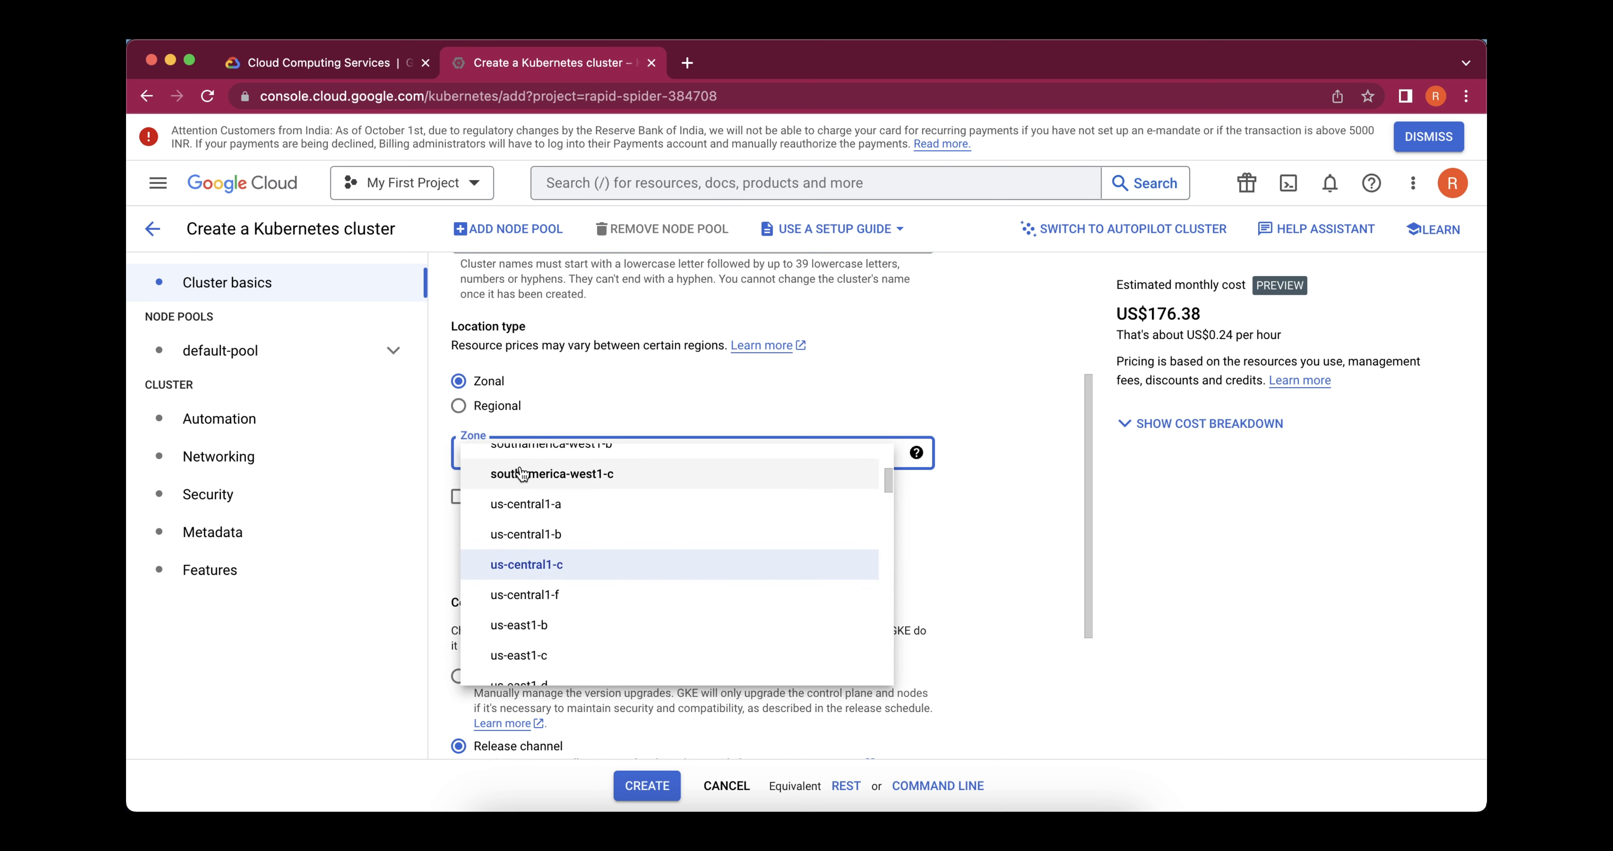
click(529, 505)
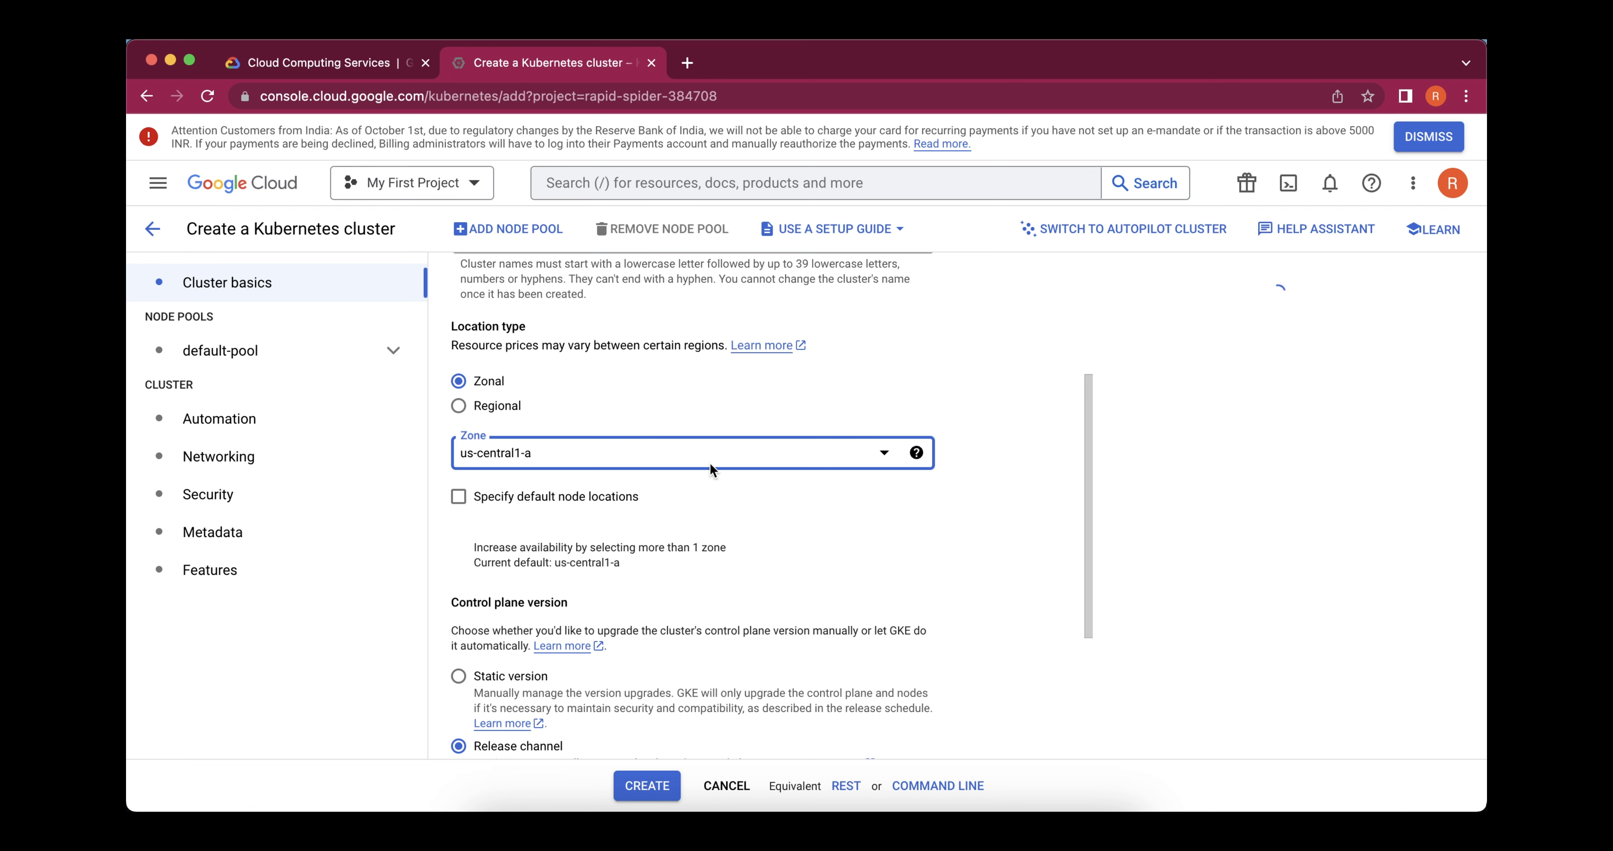
scroll(710, 463, down, 3)
scroll(711, 467, down, 1)
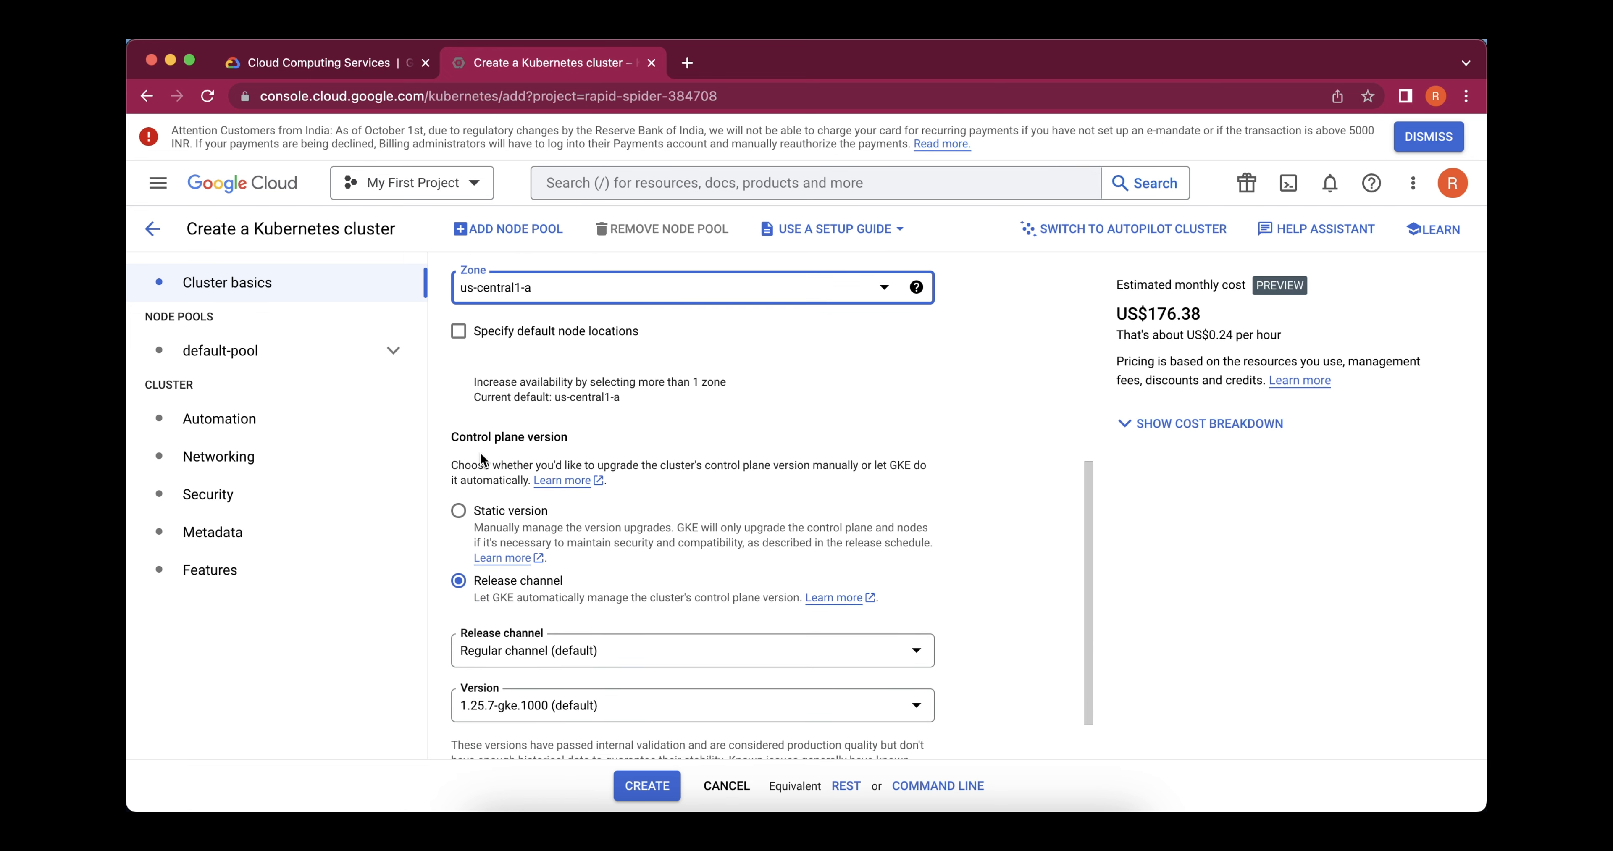
scroll(648, 653, down, 2)
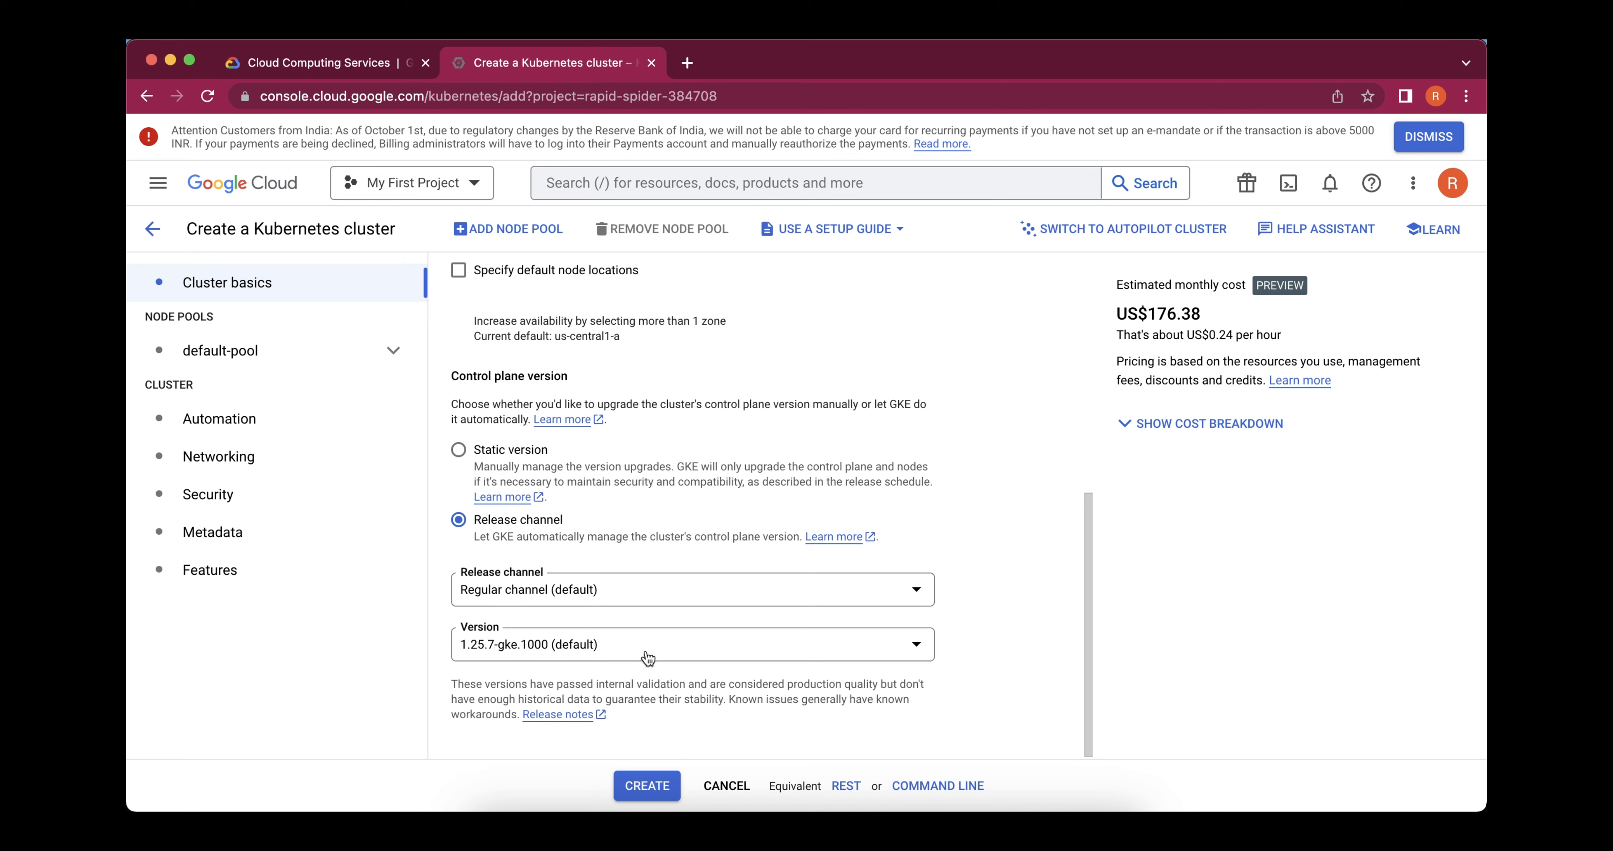
Examine the default-pool details, including the number of nodes, auto-scaling, automation and node pool upgrade strategy
click(261, 352)
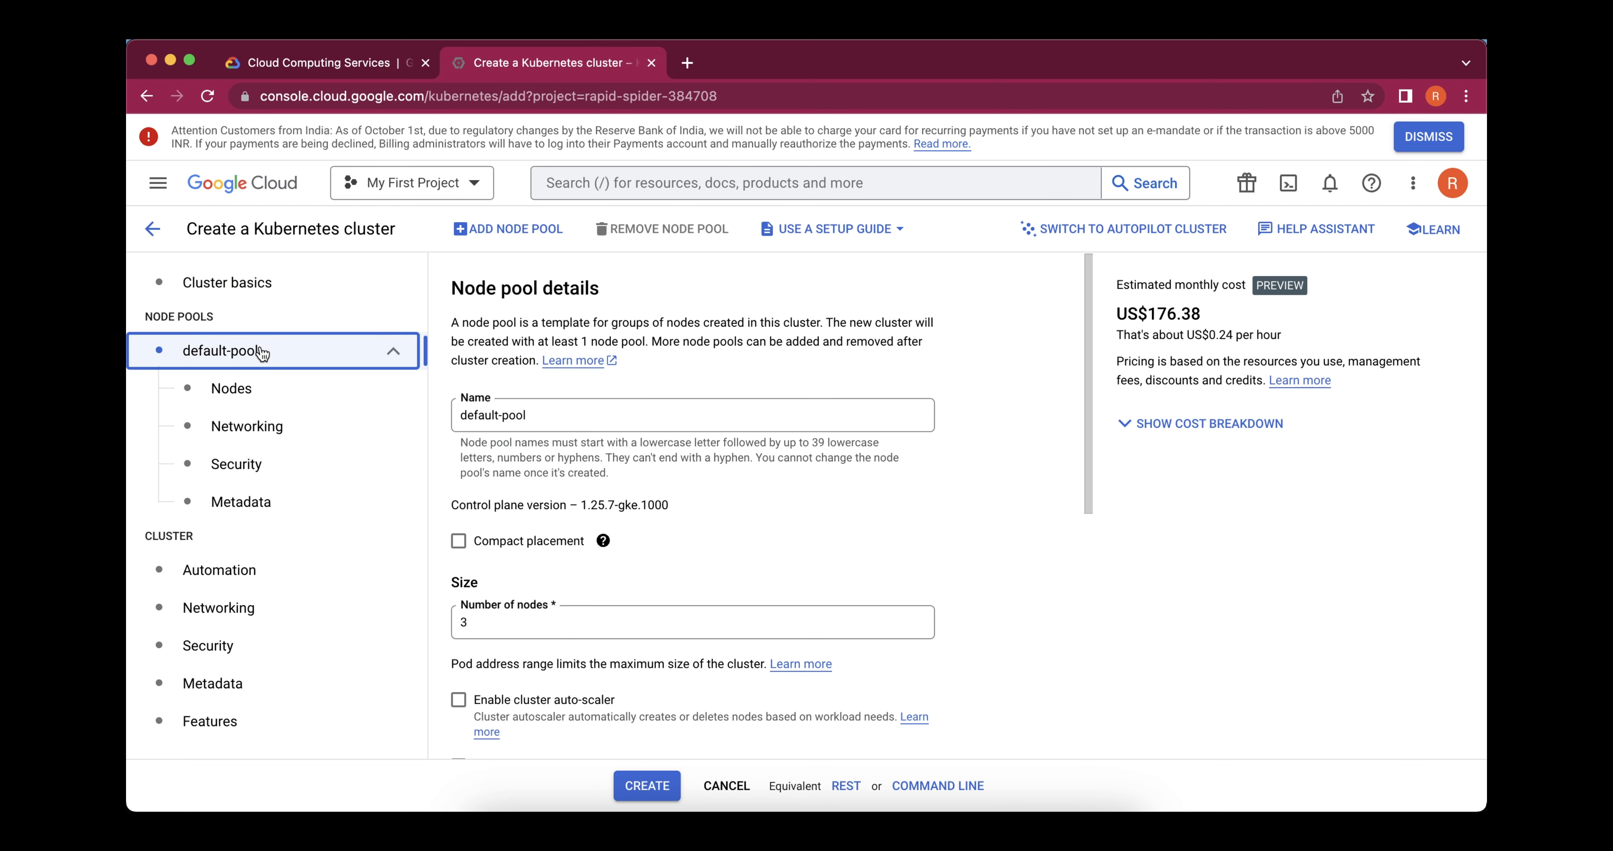
scroll(609, 511, down, 1)
scroll(609, 512, up, 1)
scroll(597, 418, down, 1)
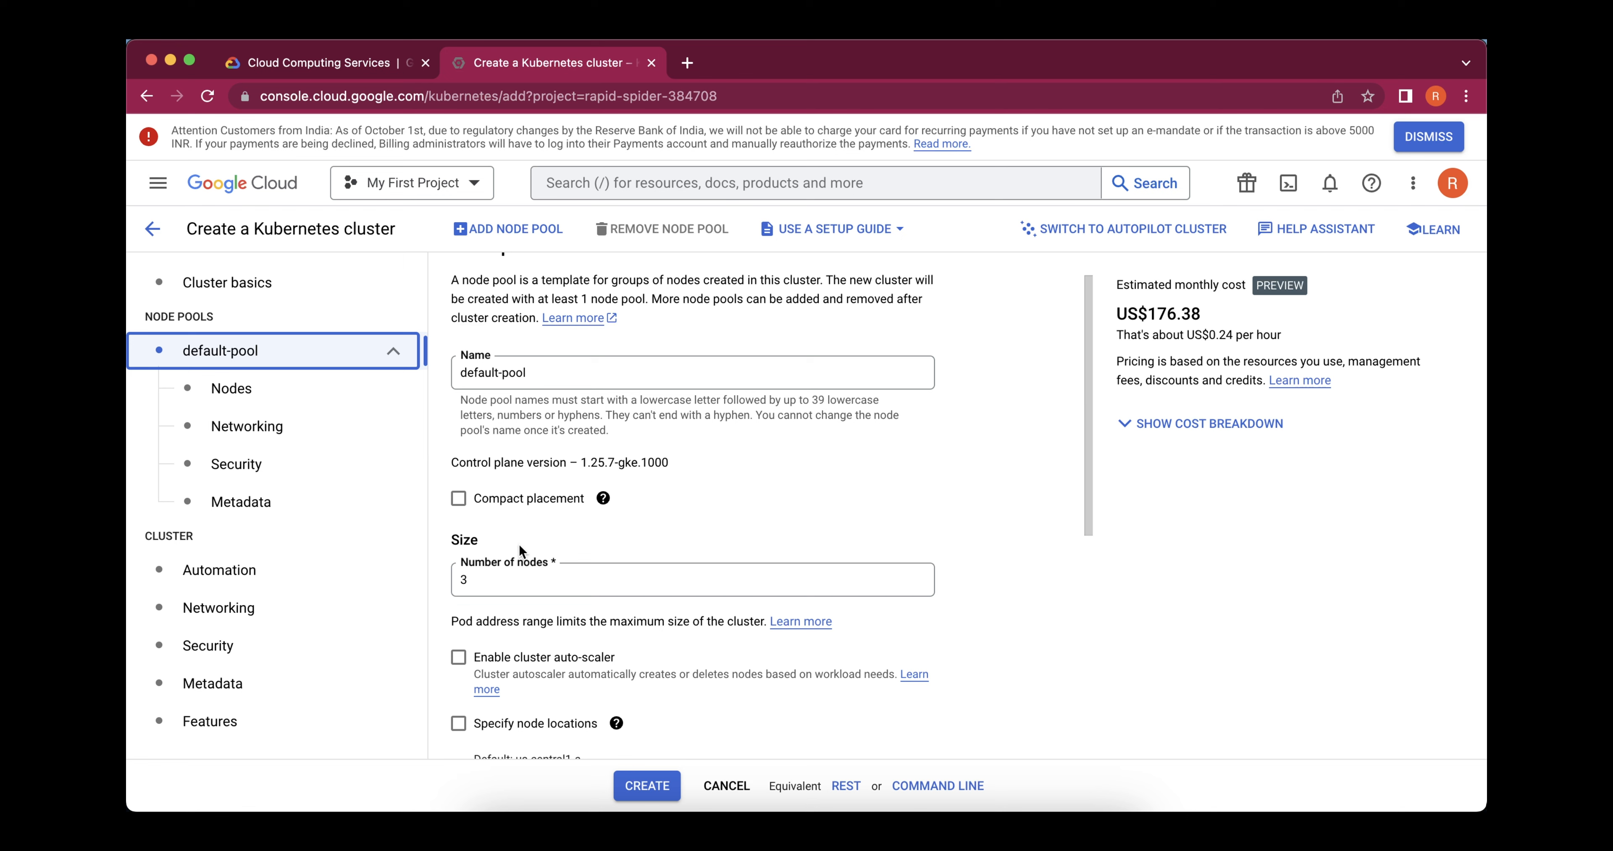
scroll(519, 545, down, 3)
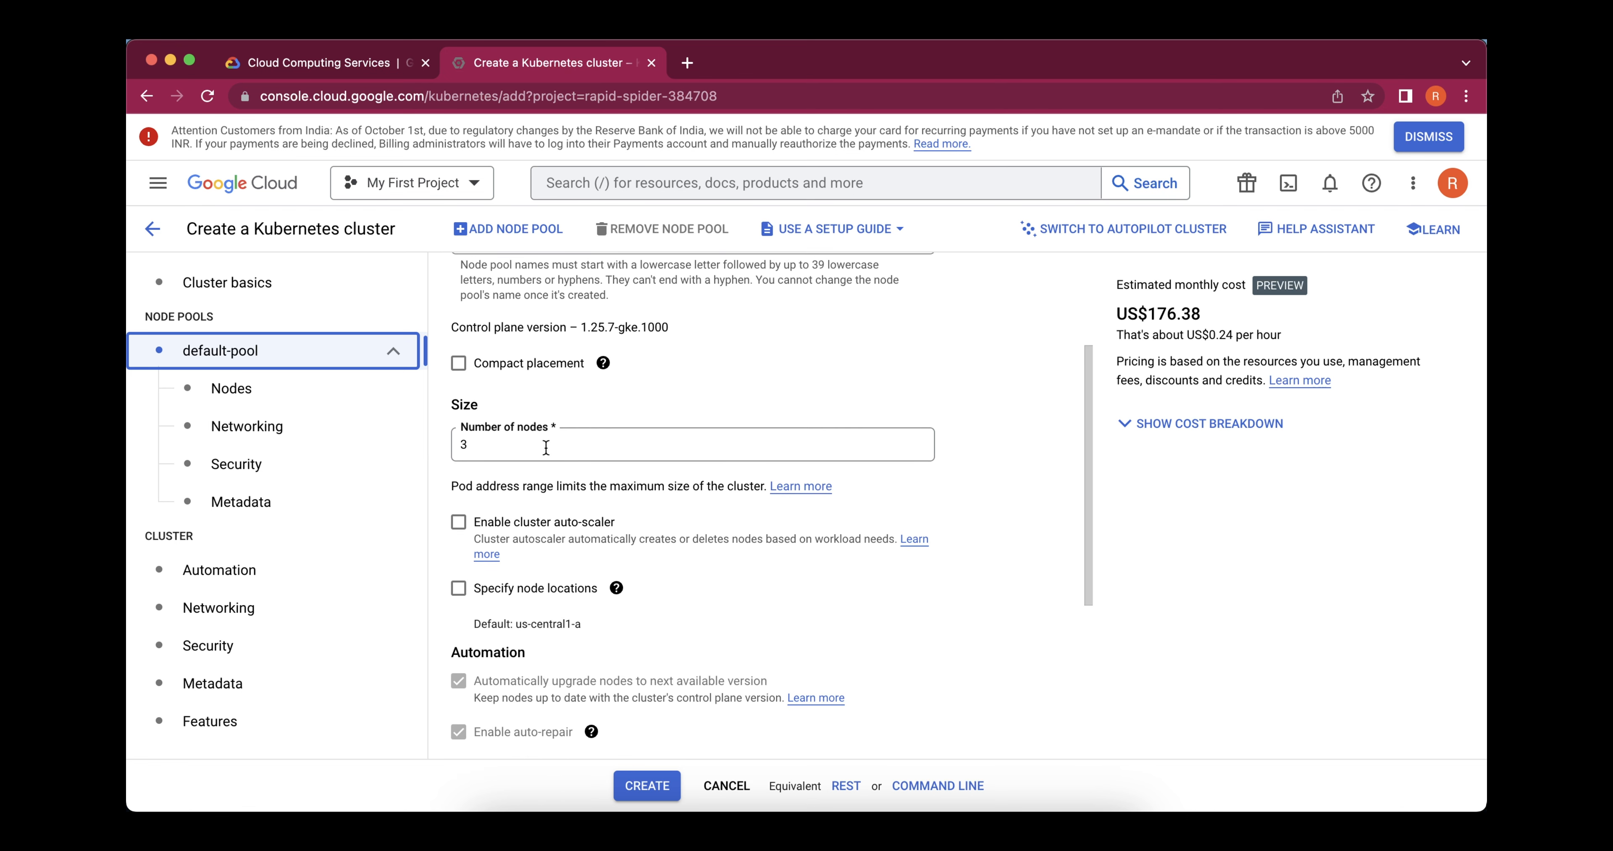
click(543, 449)
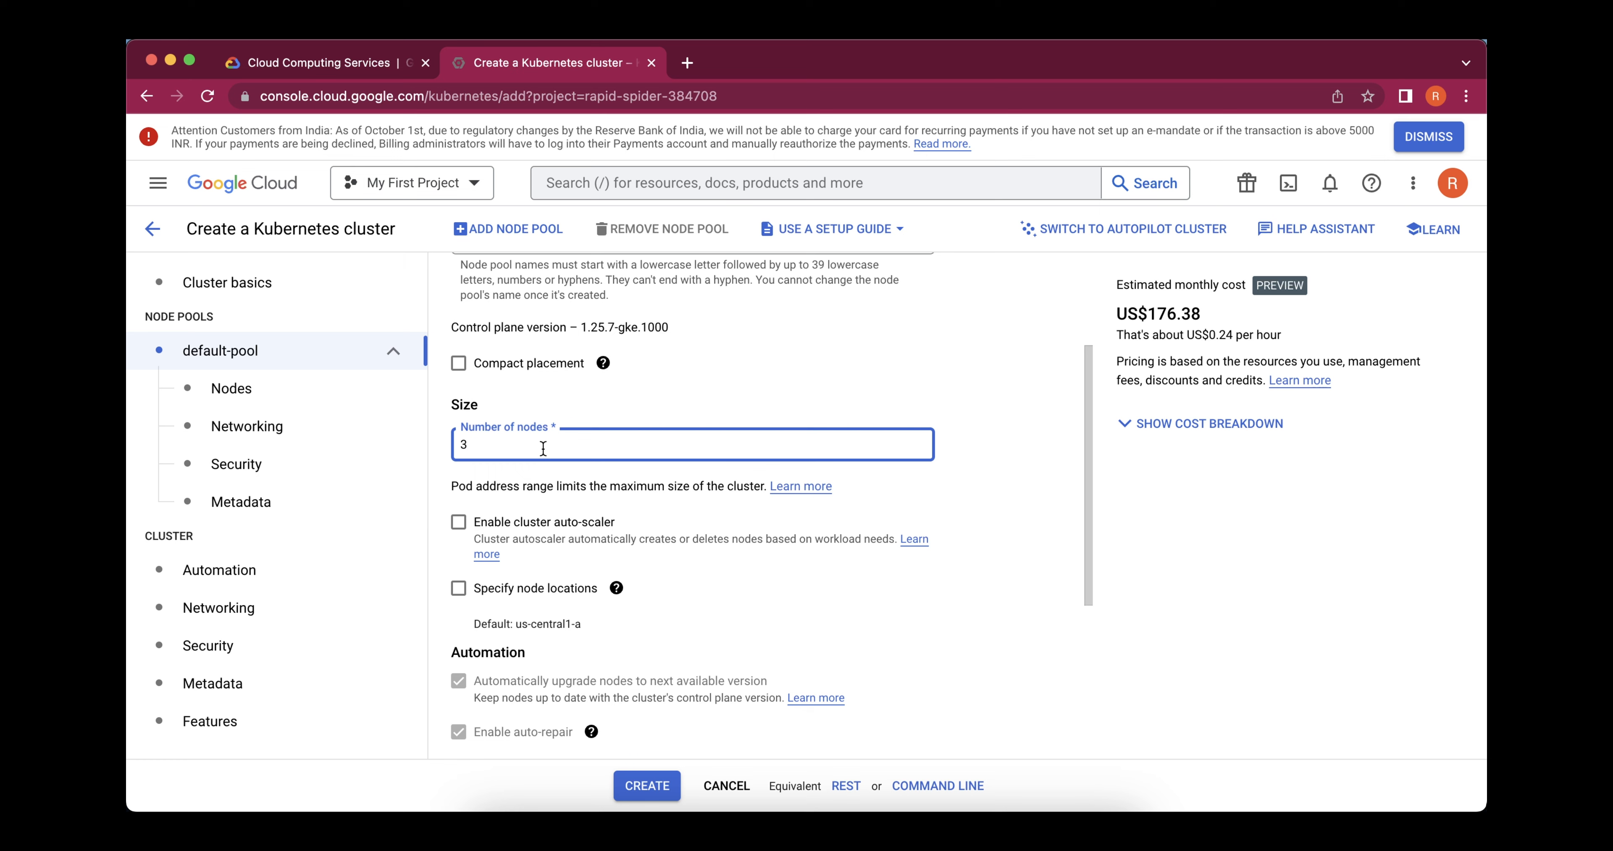
scroll(535, 668, up, 2)
scroll(534, 669, down, 4)
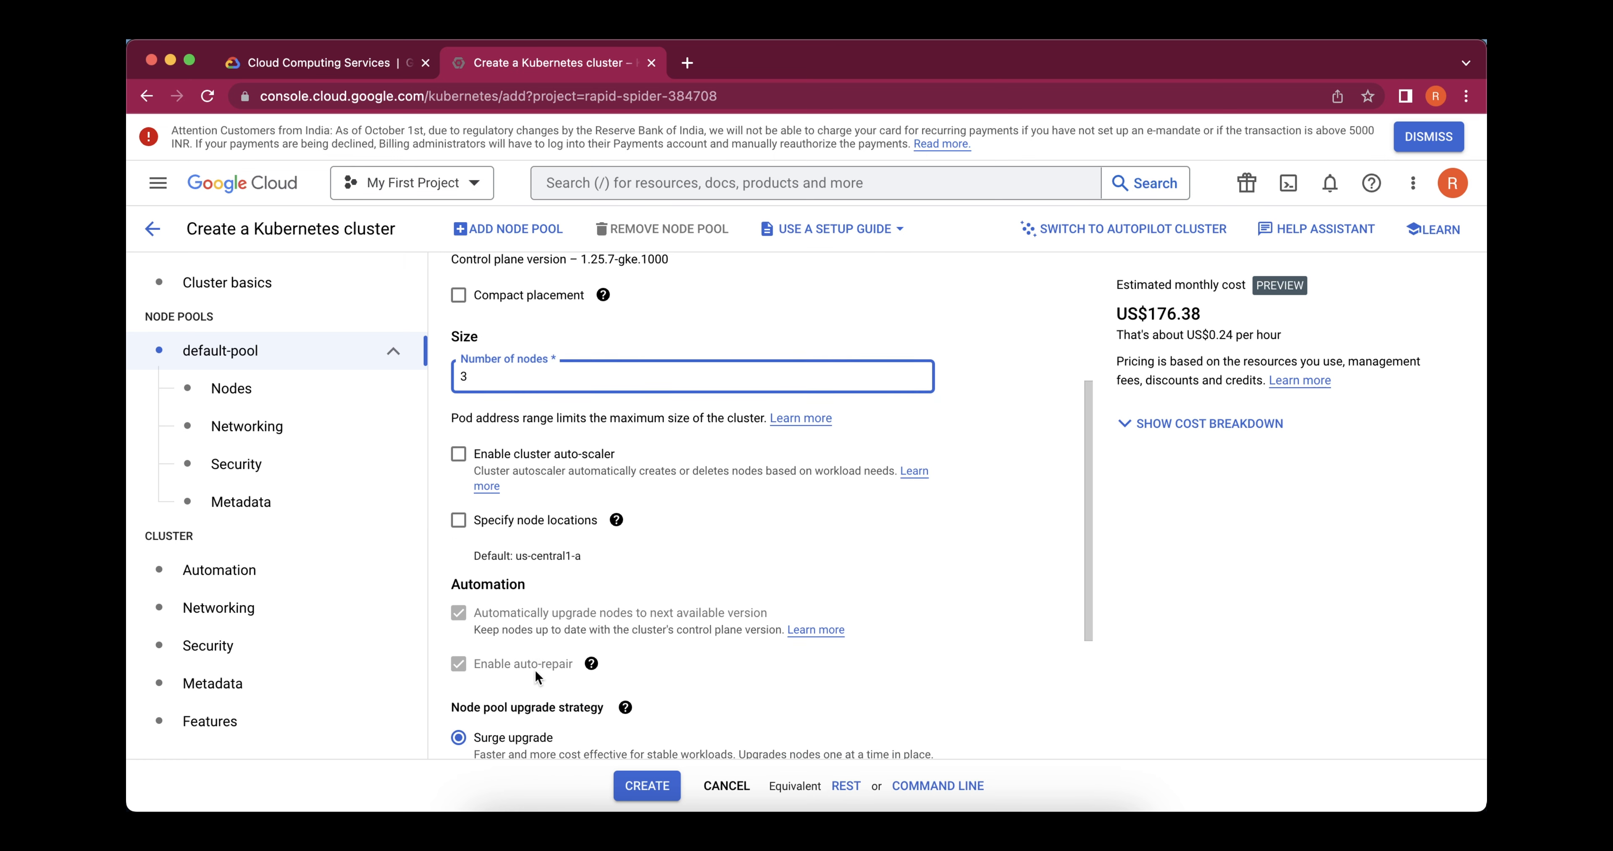
scroll(535, 670, down, 2)
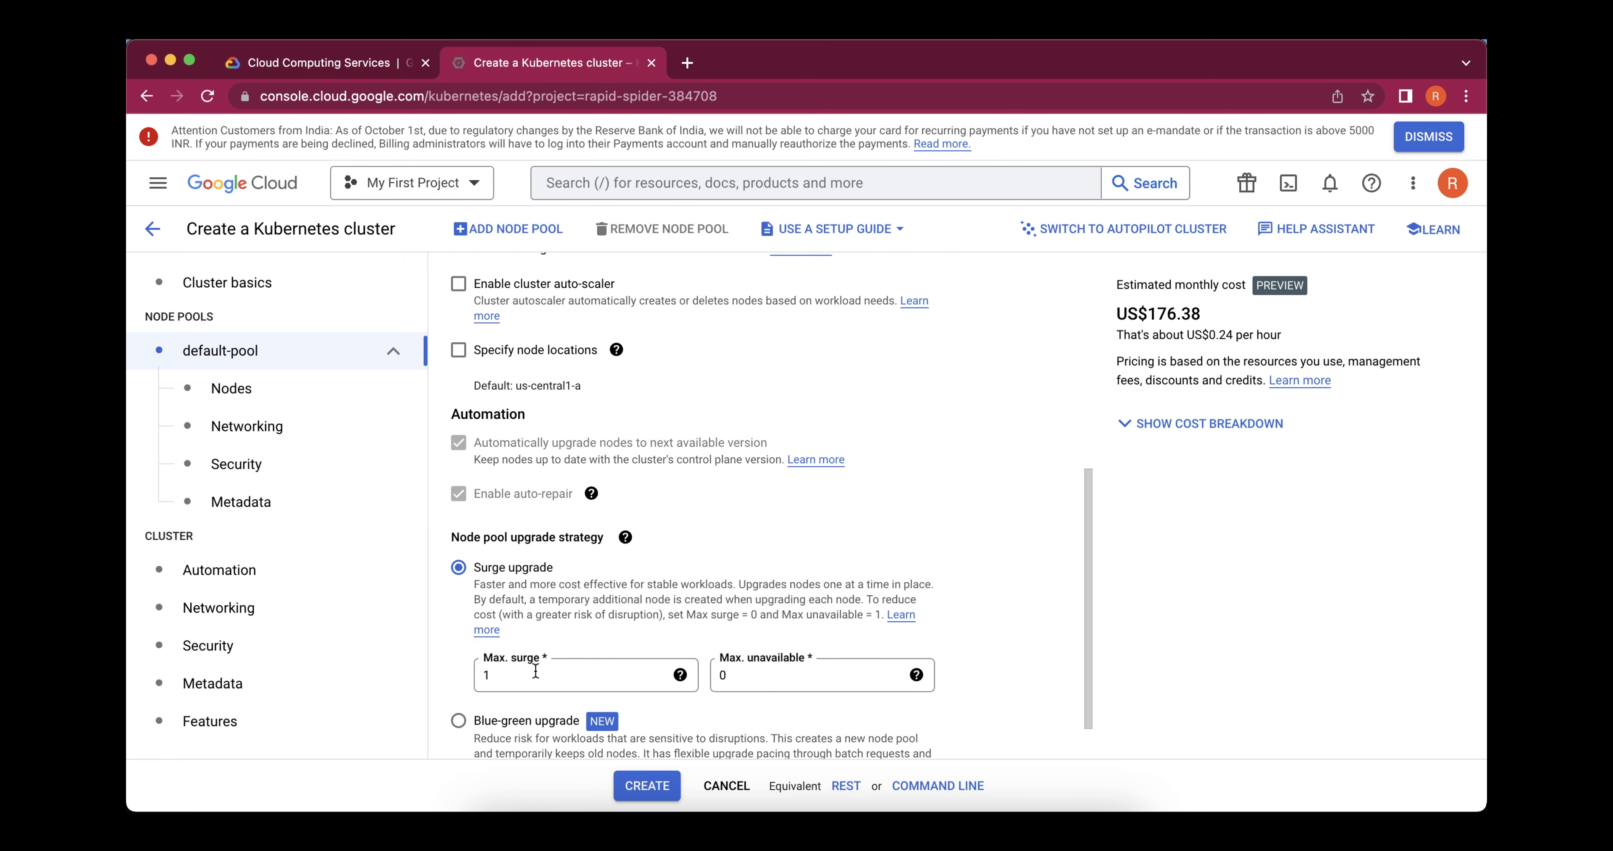
scroll(536, 670, down, 1)
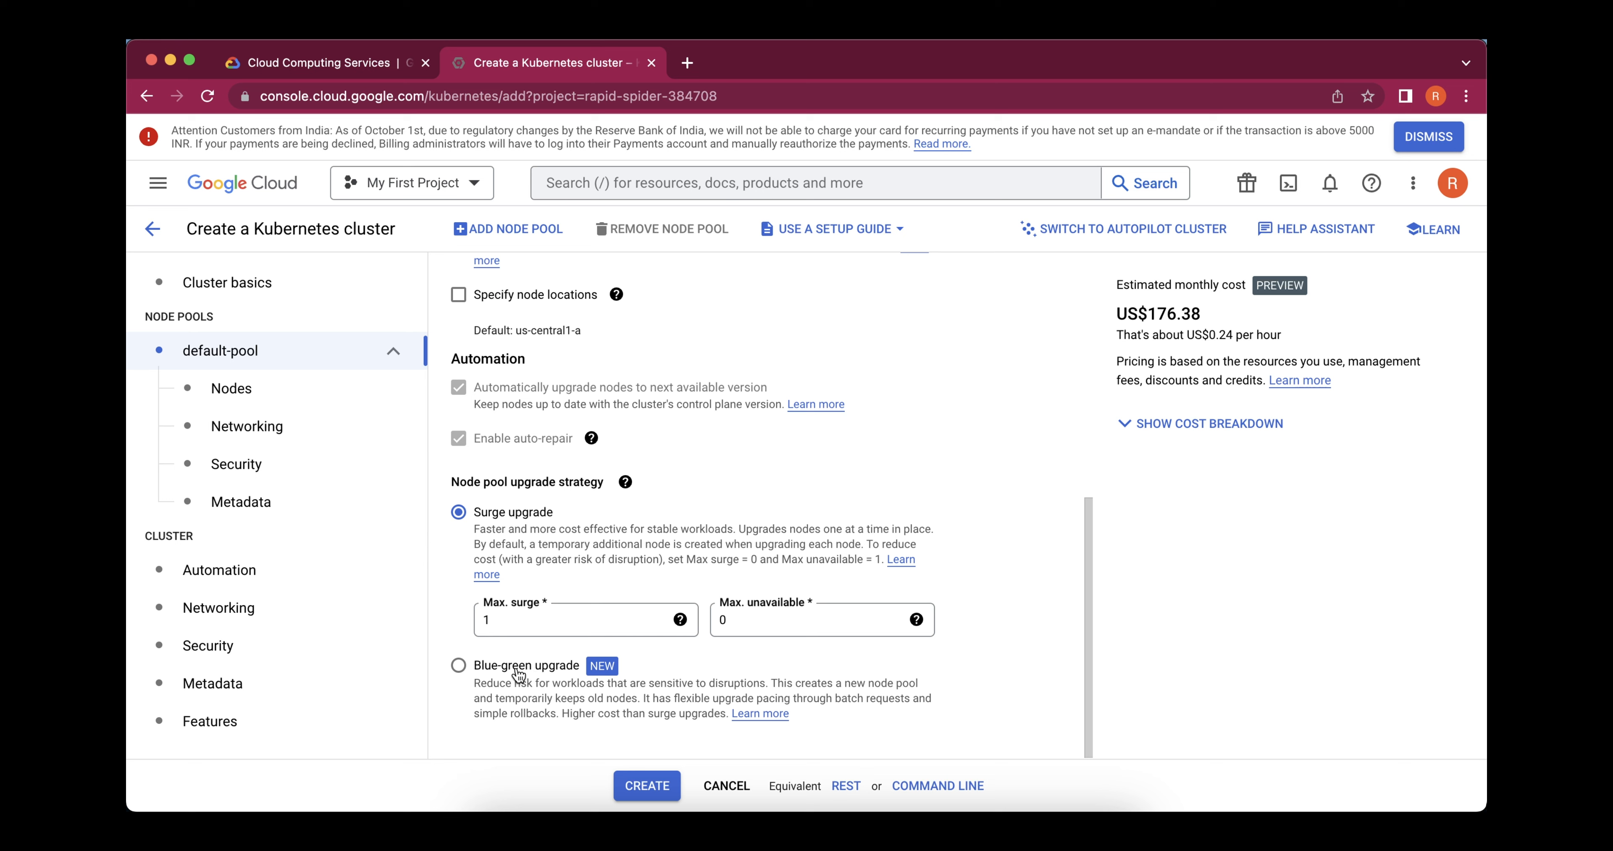
Compare the Compute-optimised and Memory-optimised machine families in the default pool's node settings, ending on General purpose
click(399, 393)
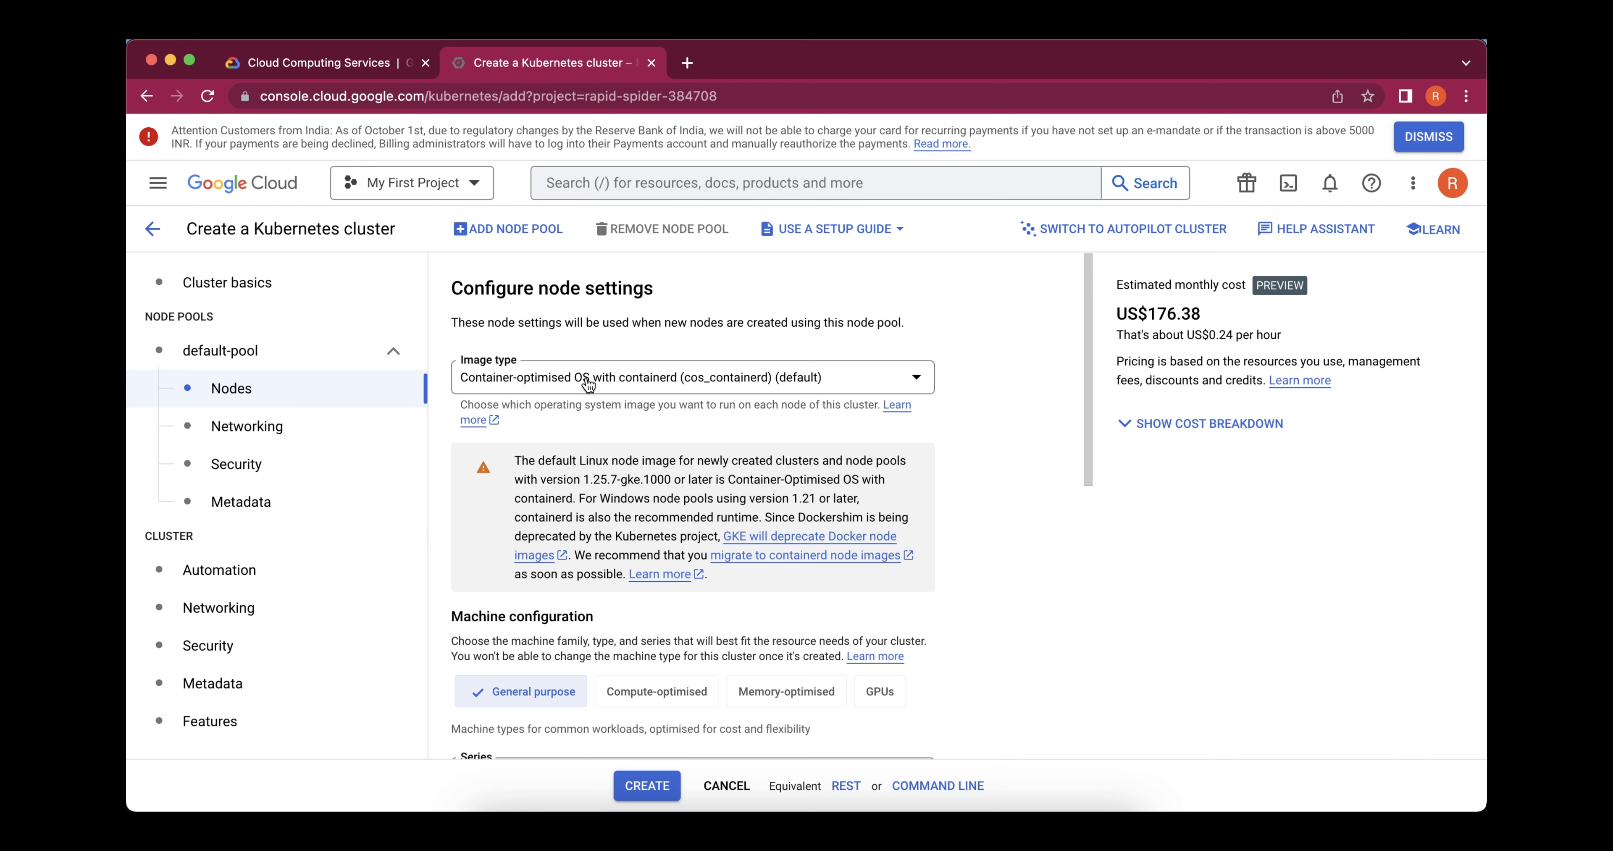
scroll(607, 582, down, 3)
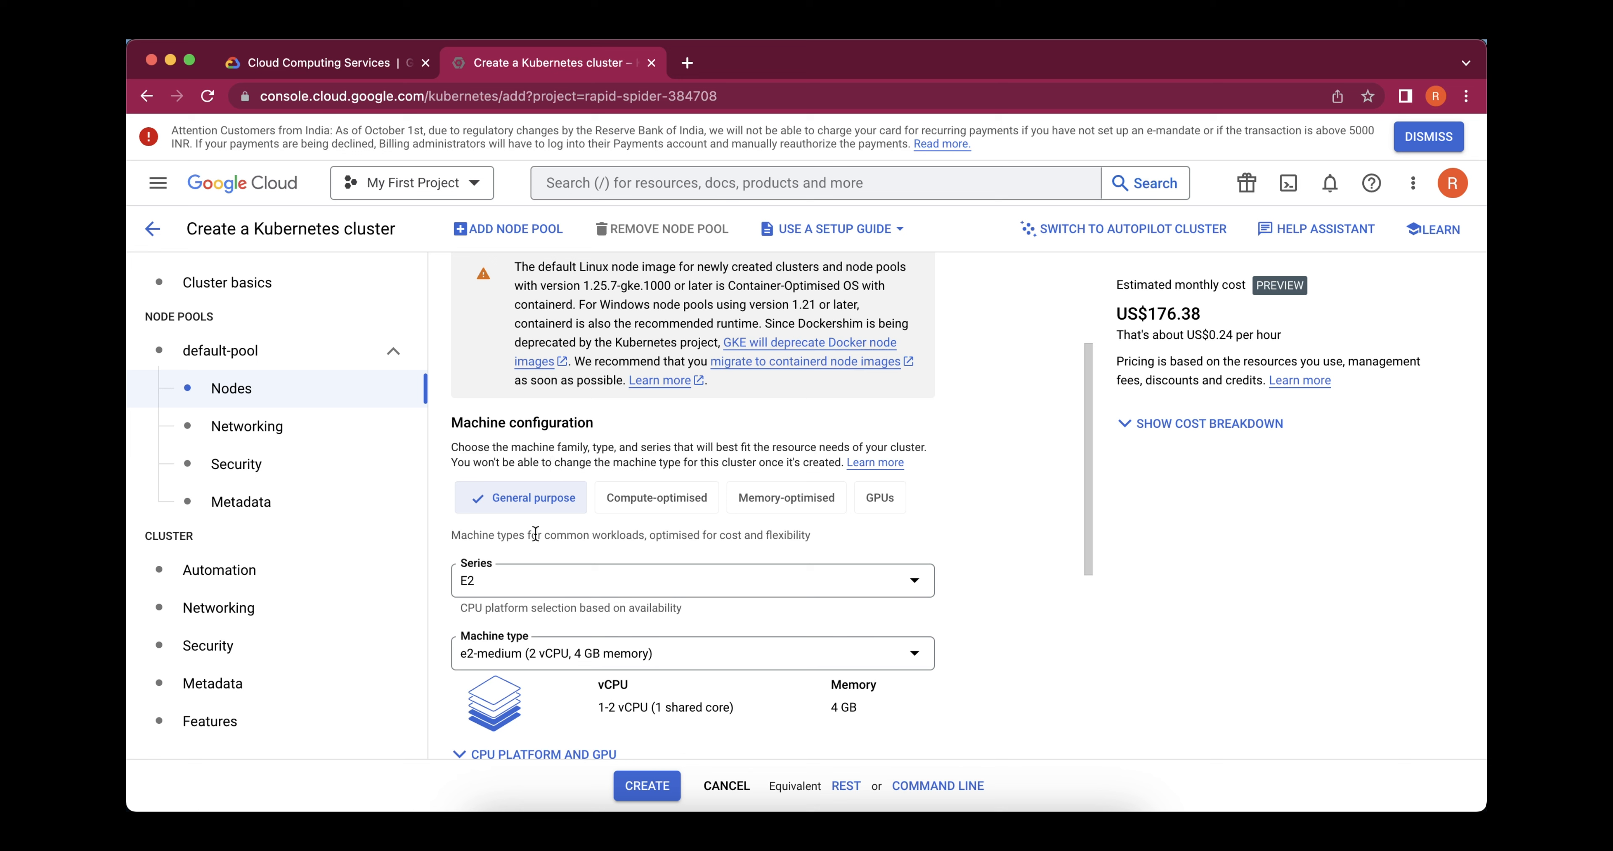
click(650, 504)
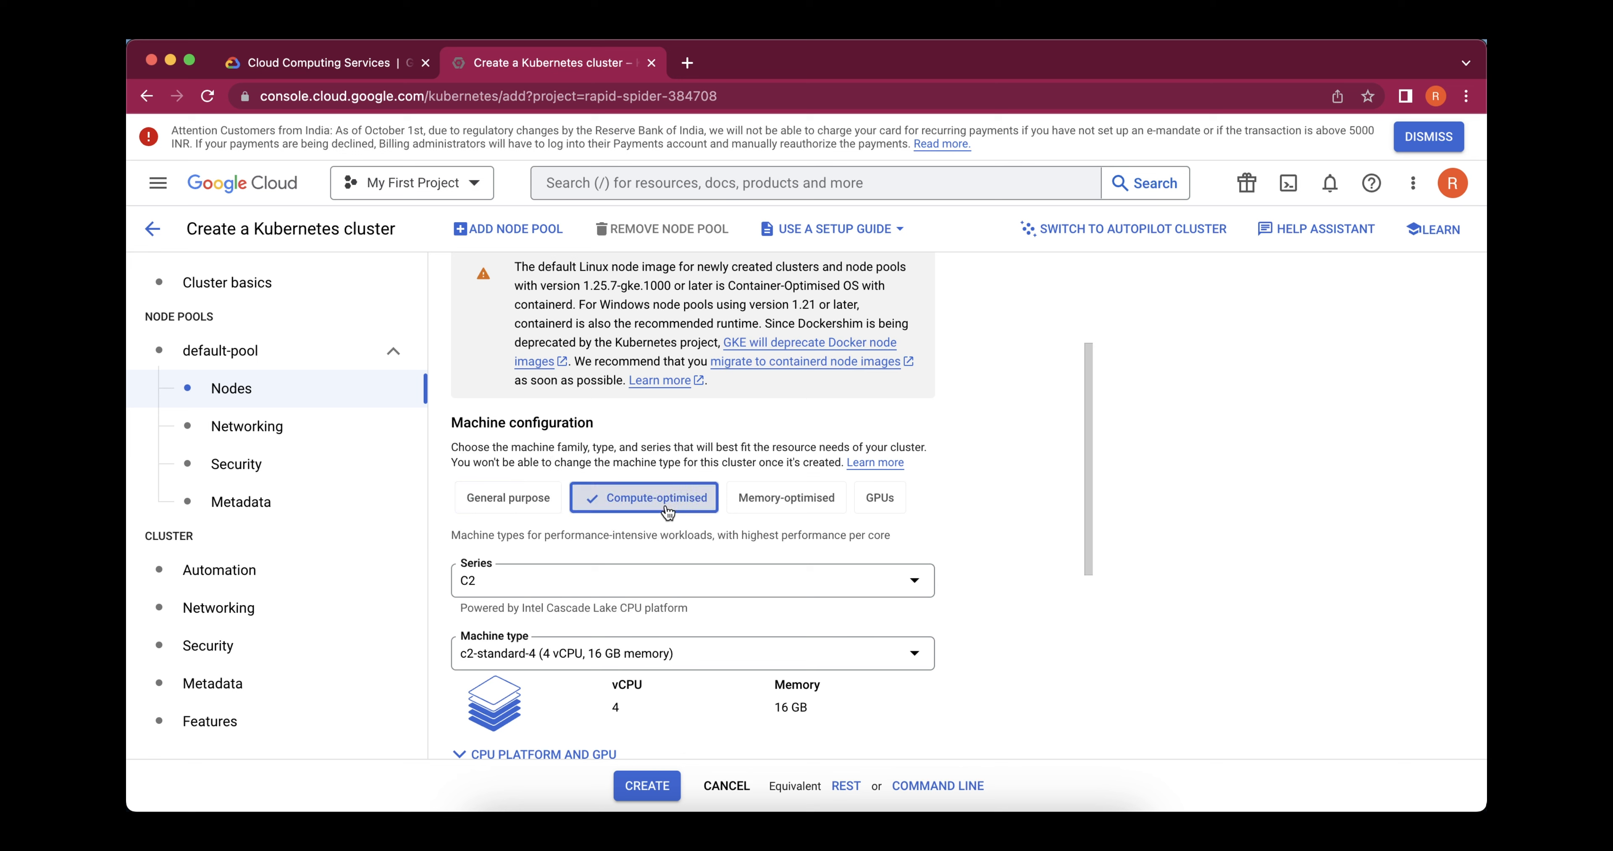
click(765, 504)
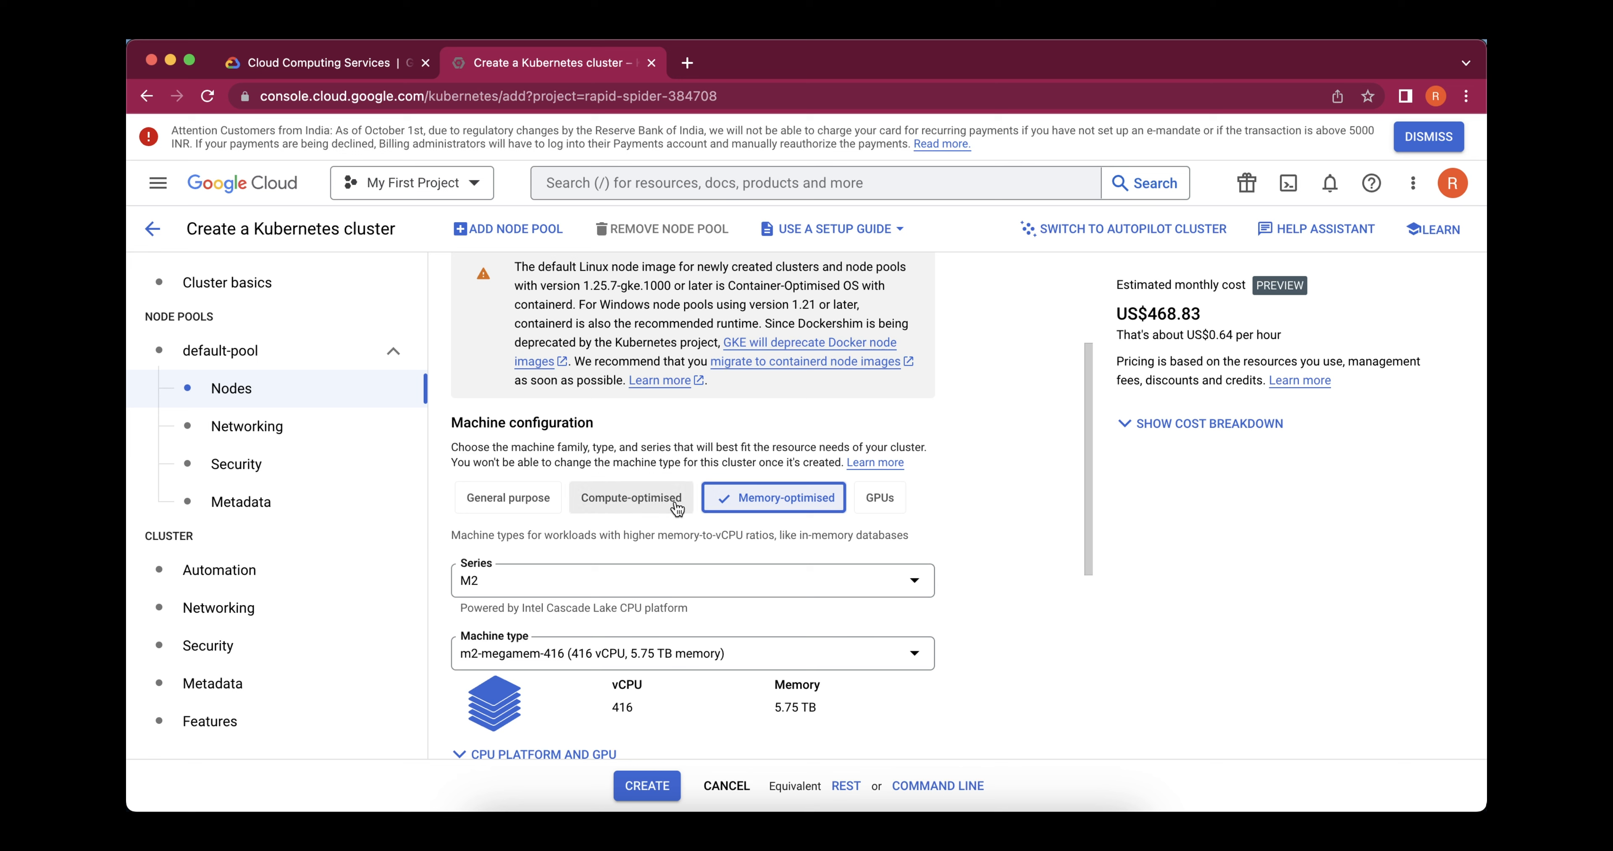
click(512, 514)
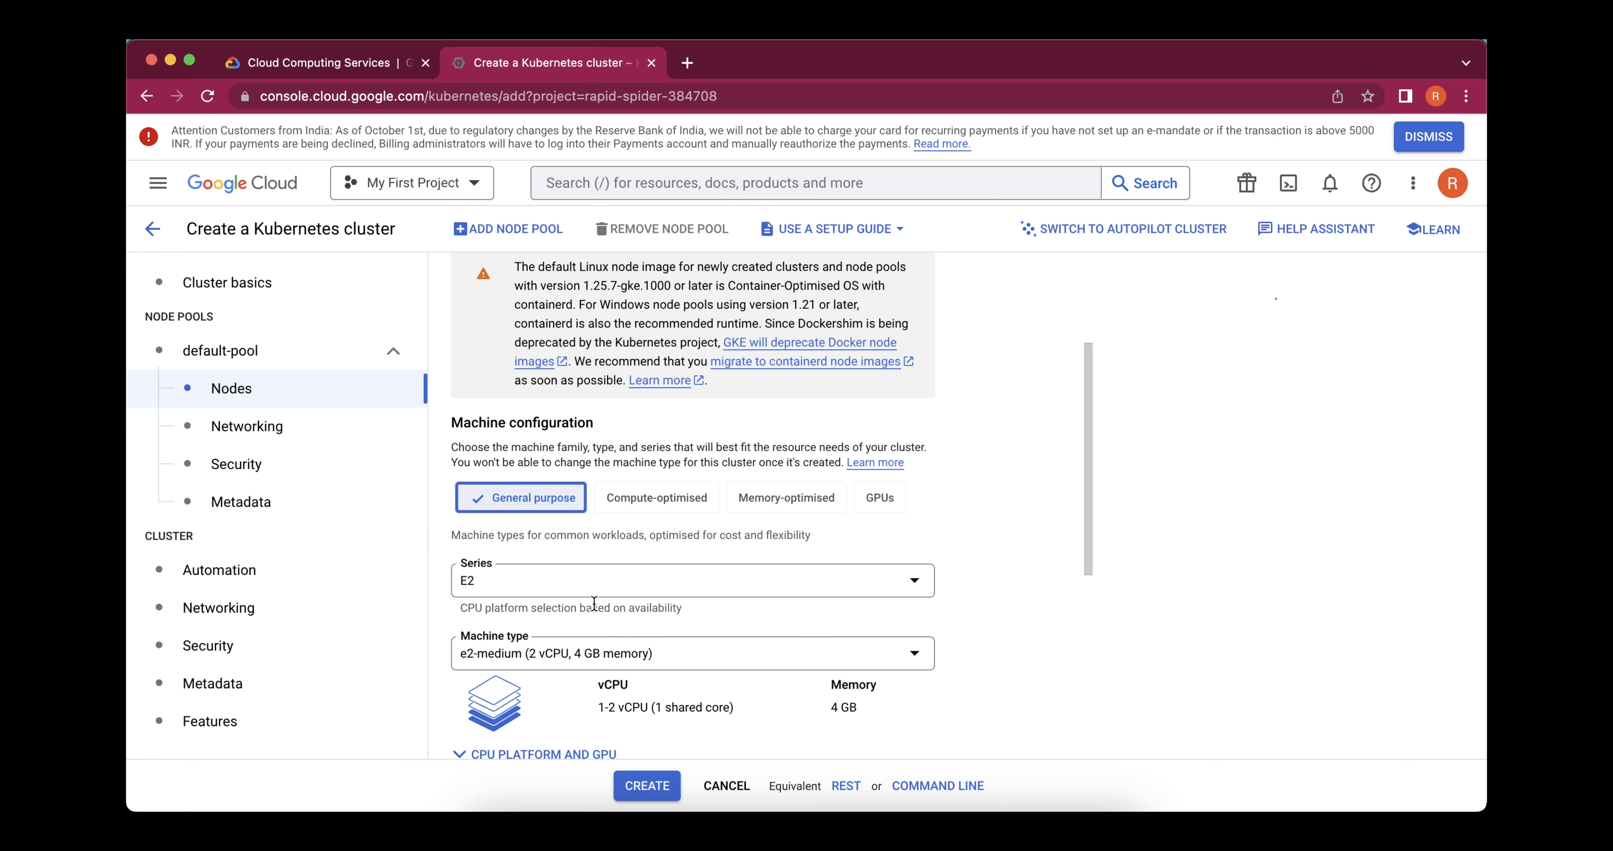
Check the available machine series, keeping E2, and view the machine type and boot disk settings
click(650, 588)
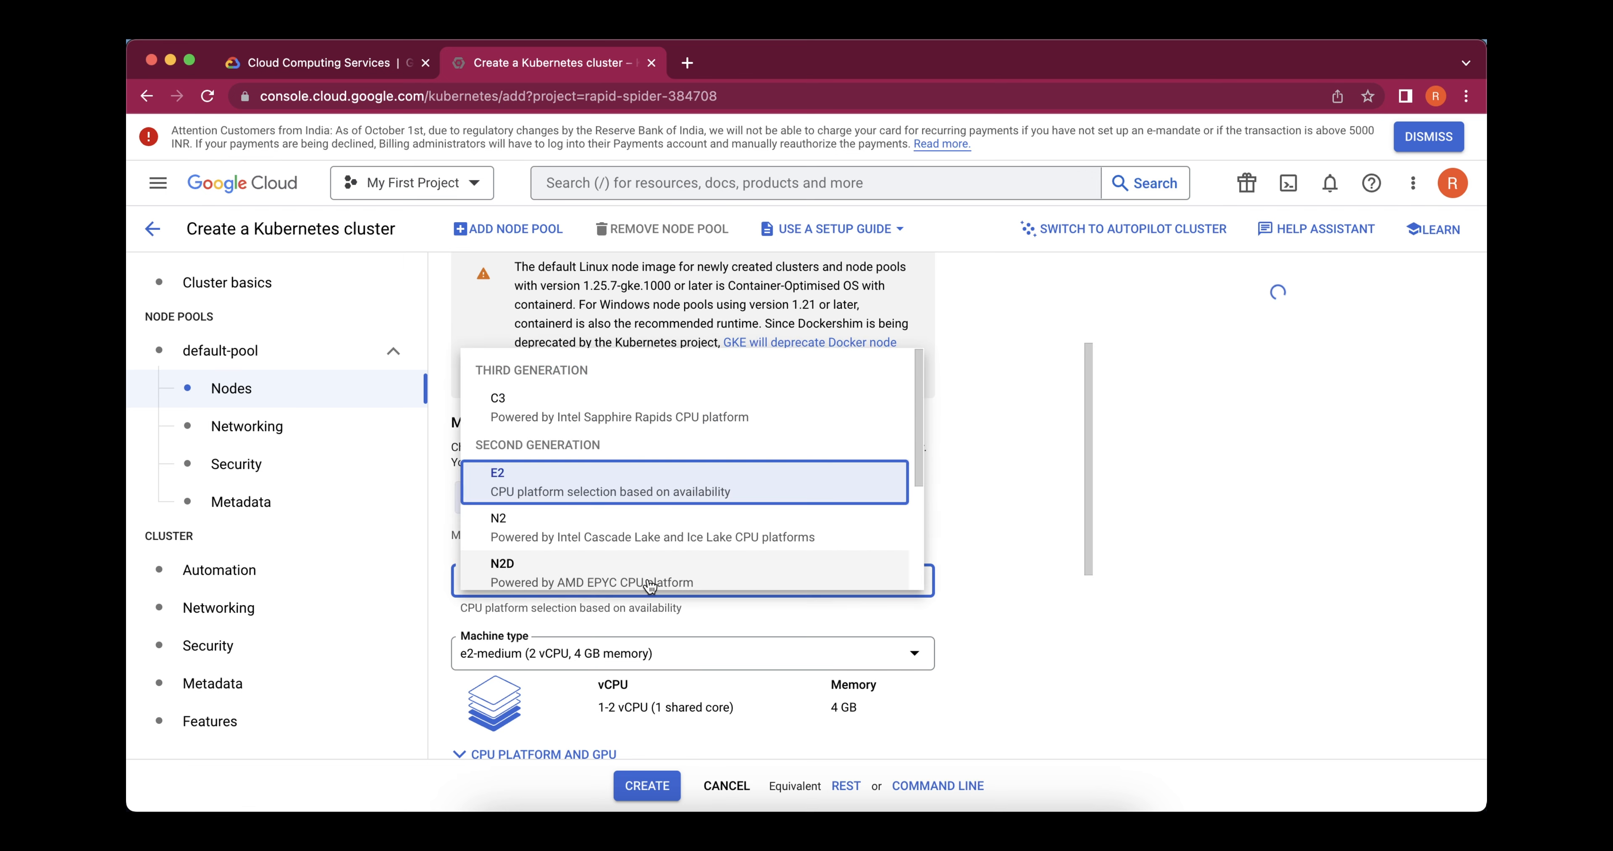
click(1003, 522)
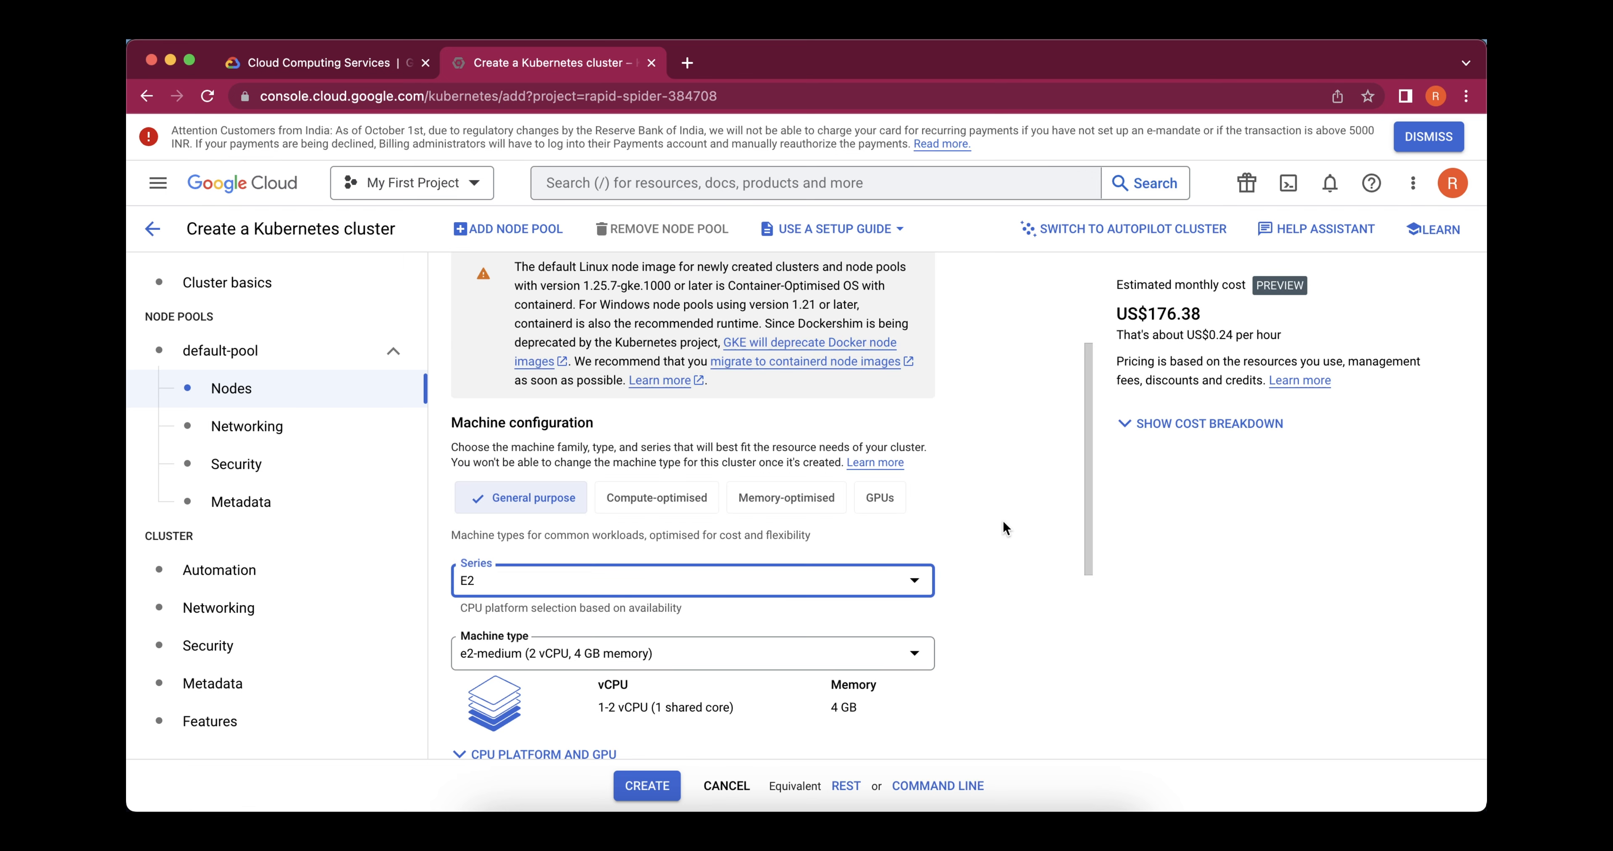
scroll(1003, 522, down, 3)
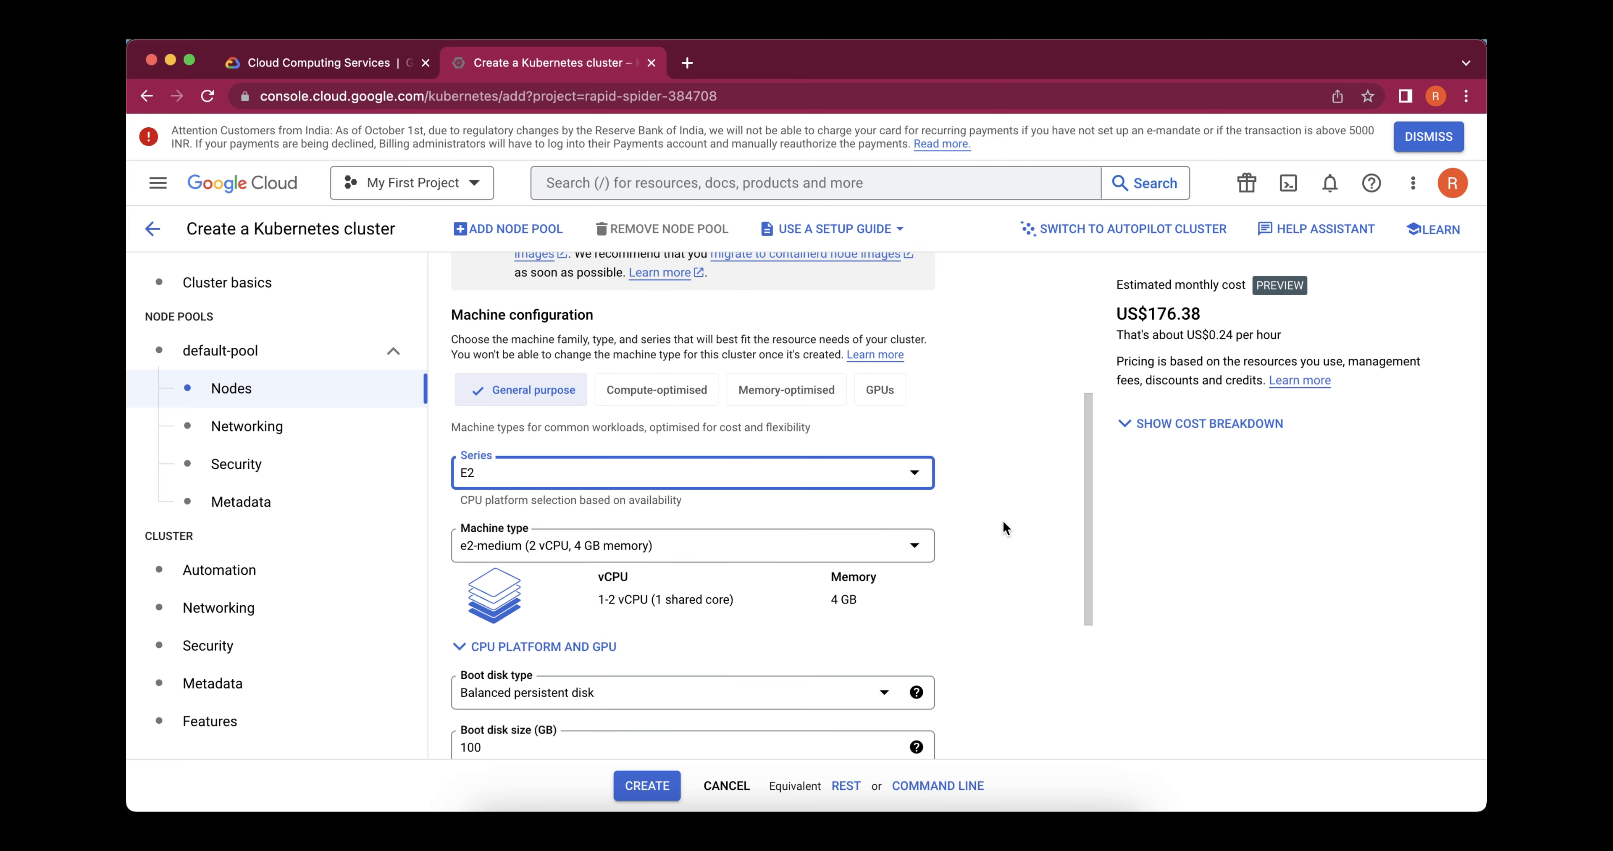
scroll(1004, 528, down, 2)
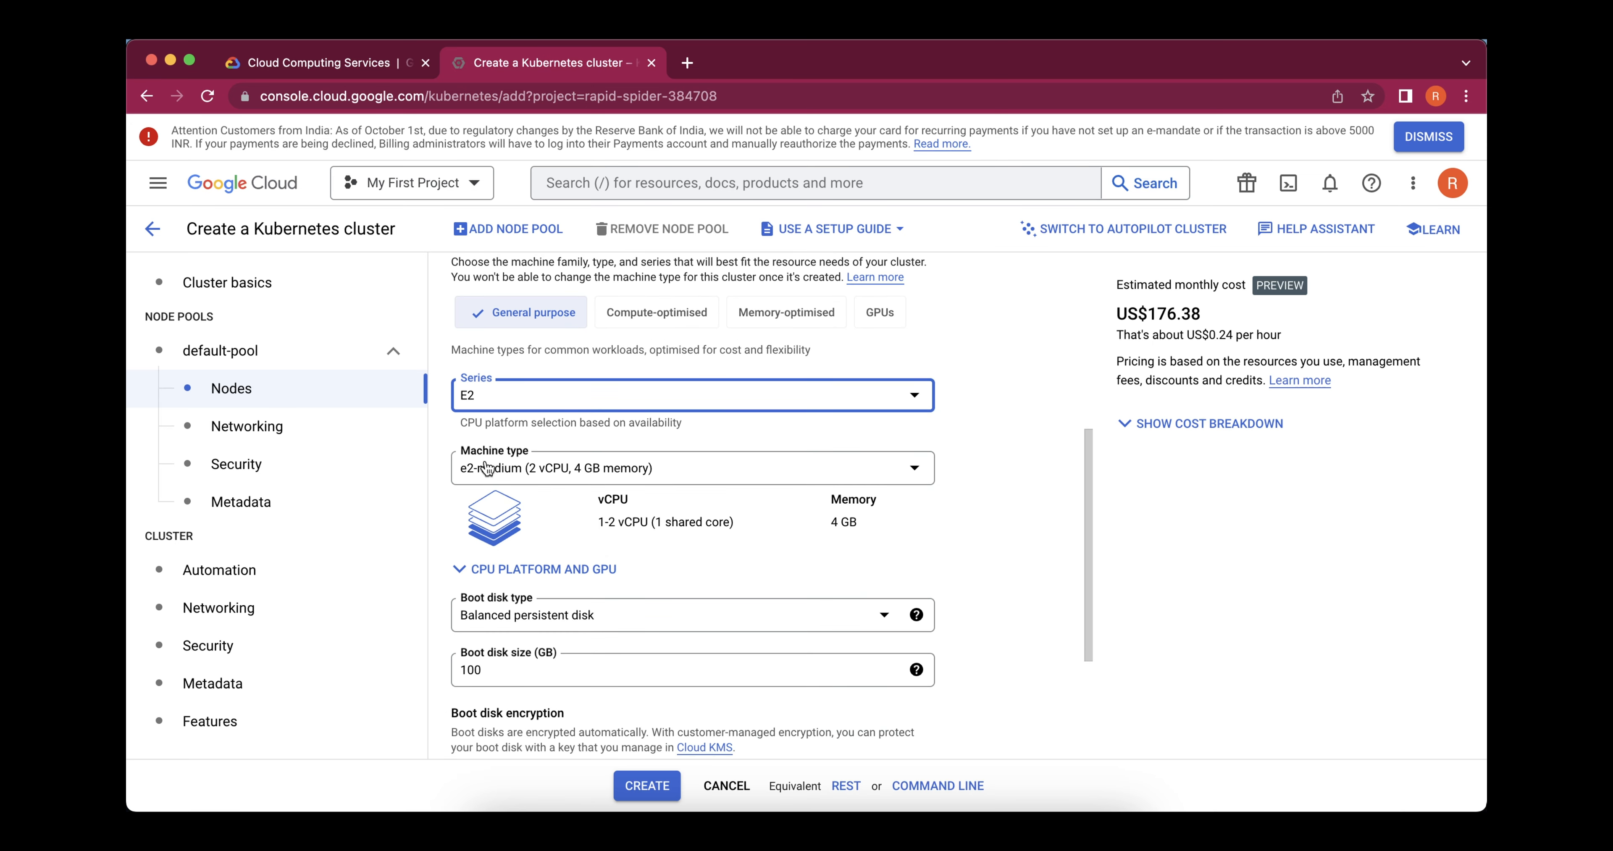
Set the default pool's machine type to e2-small and review its boot disk and encryption settings
click(618, 478)
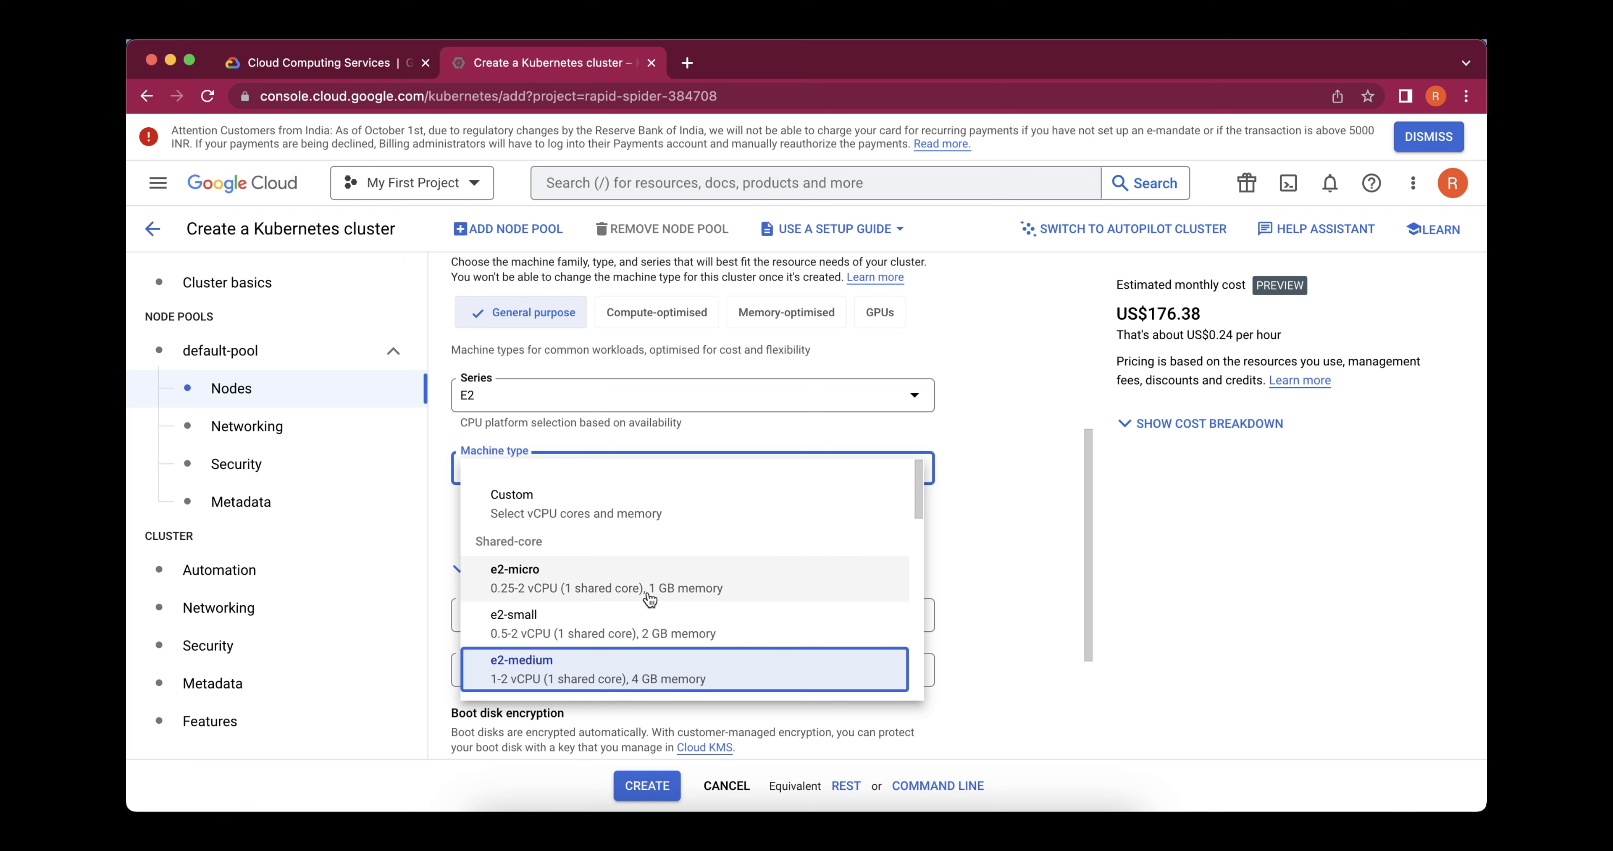
click(998, 502)
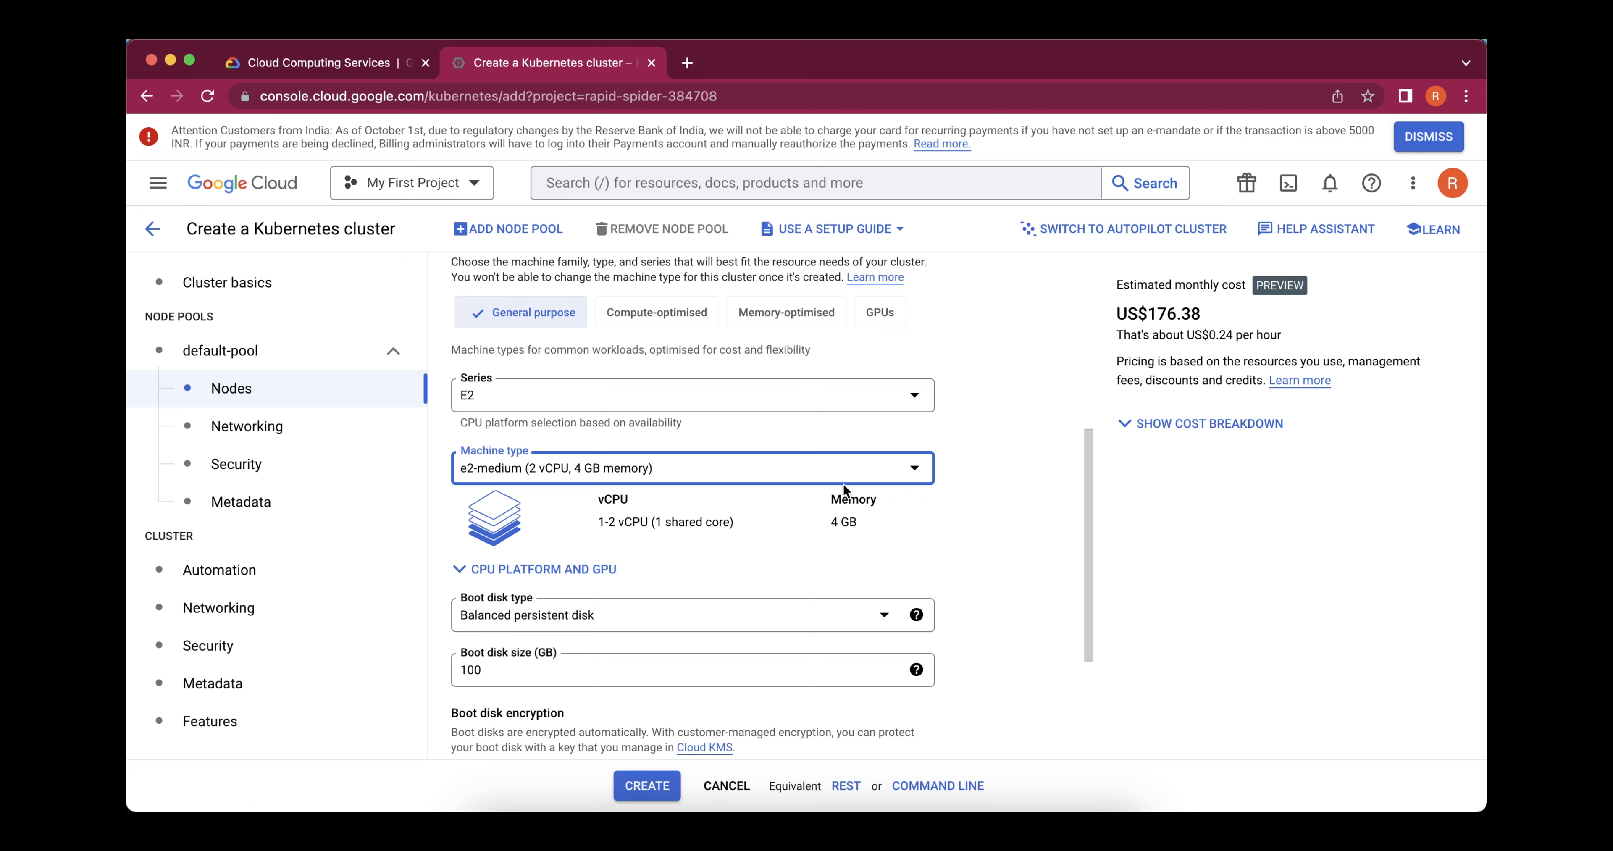
click(828, 474)
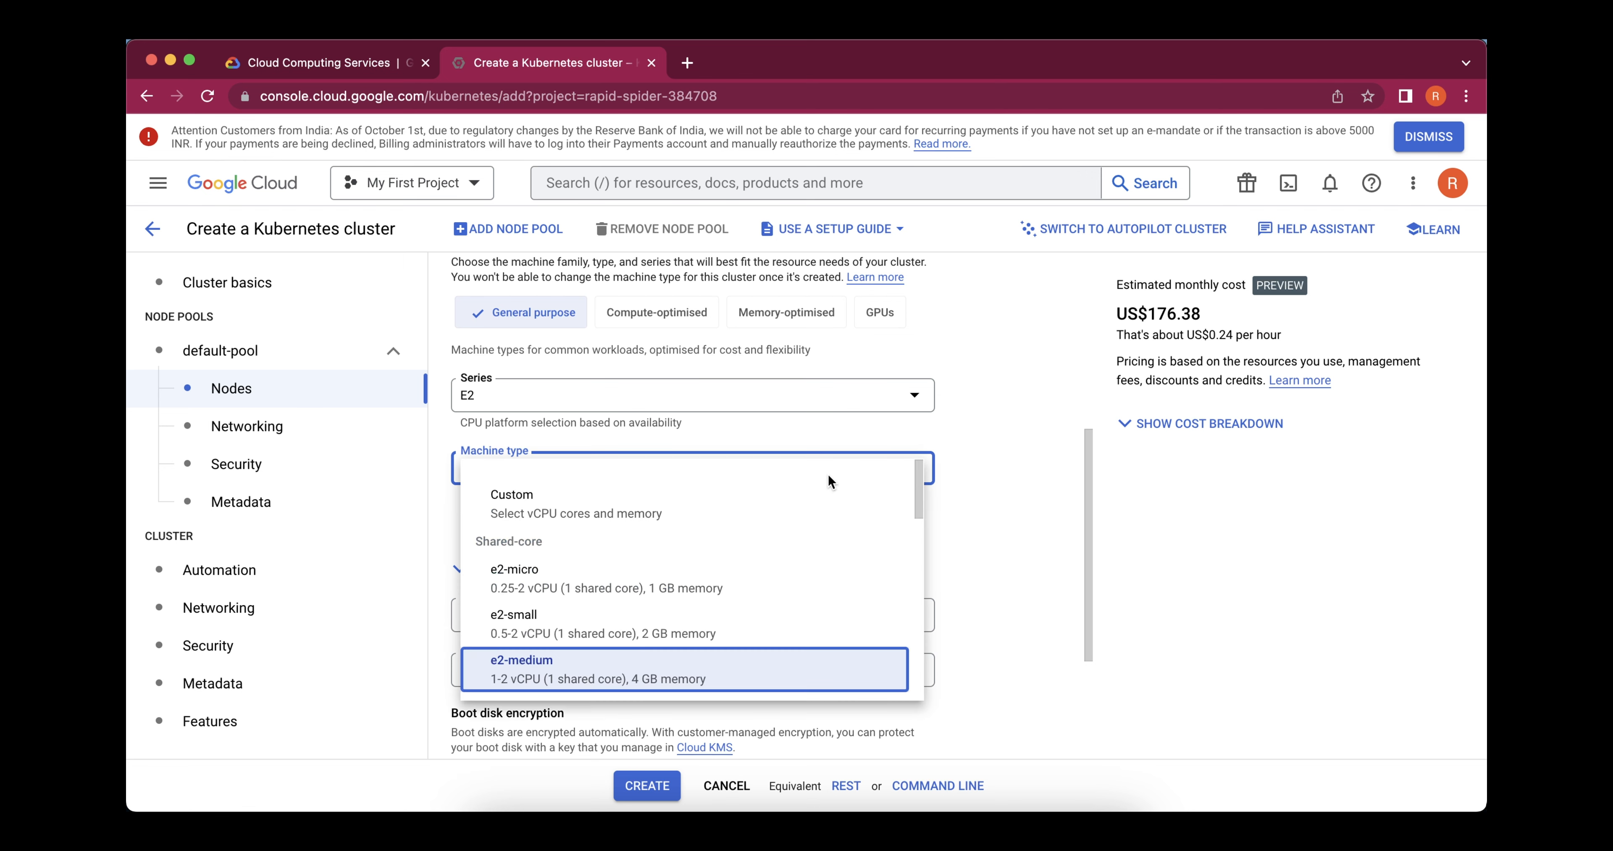
click(656, 636)
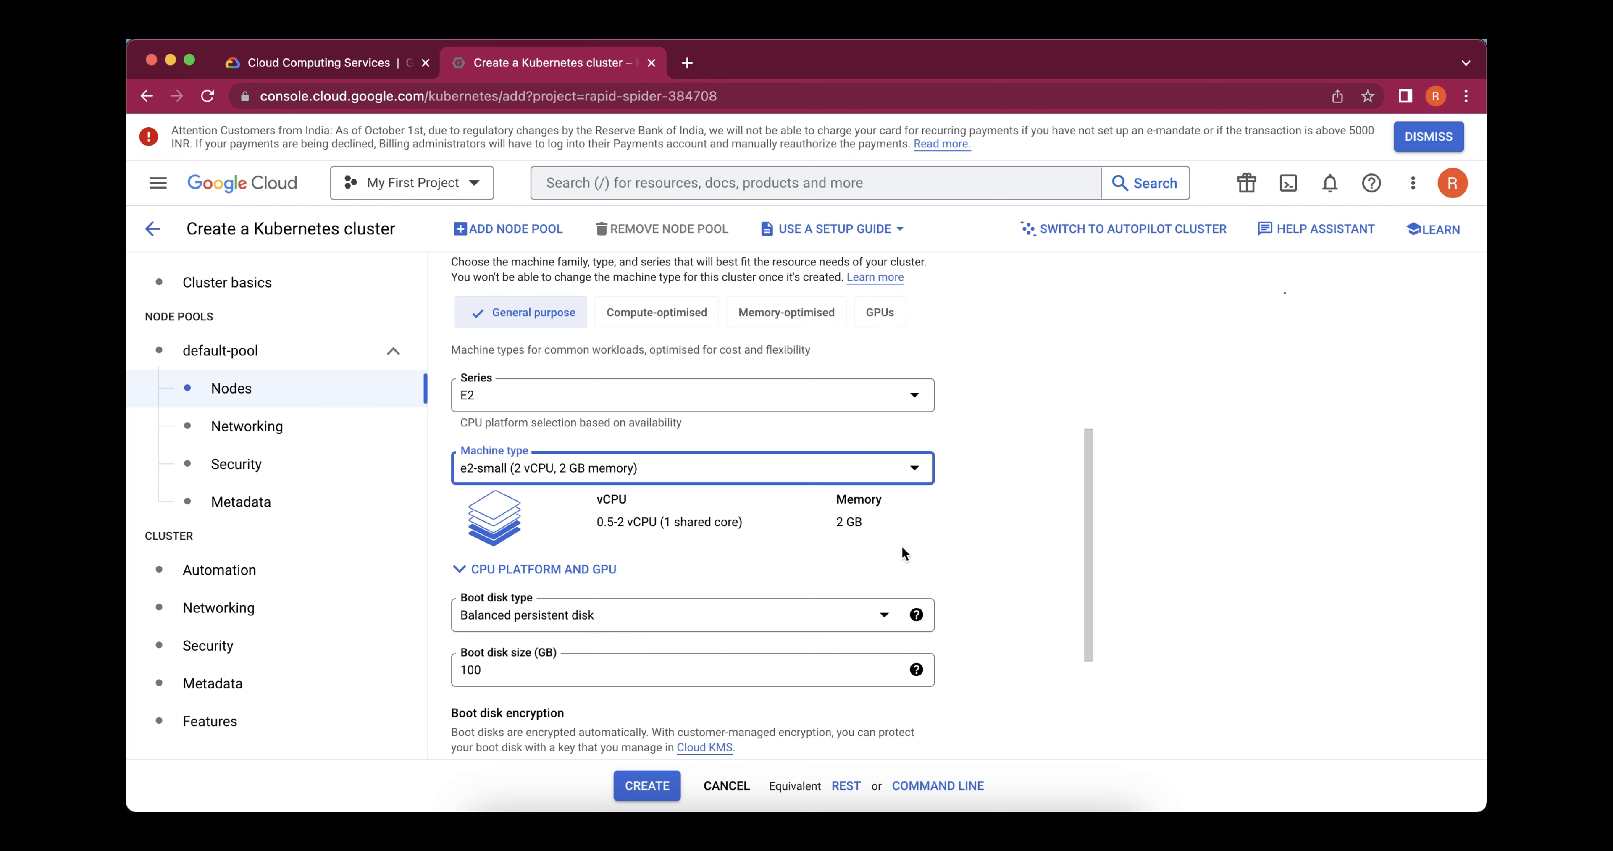
scroll(902, 548, down, 3)
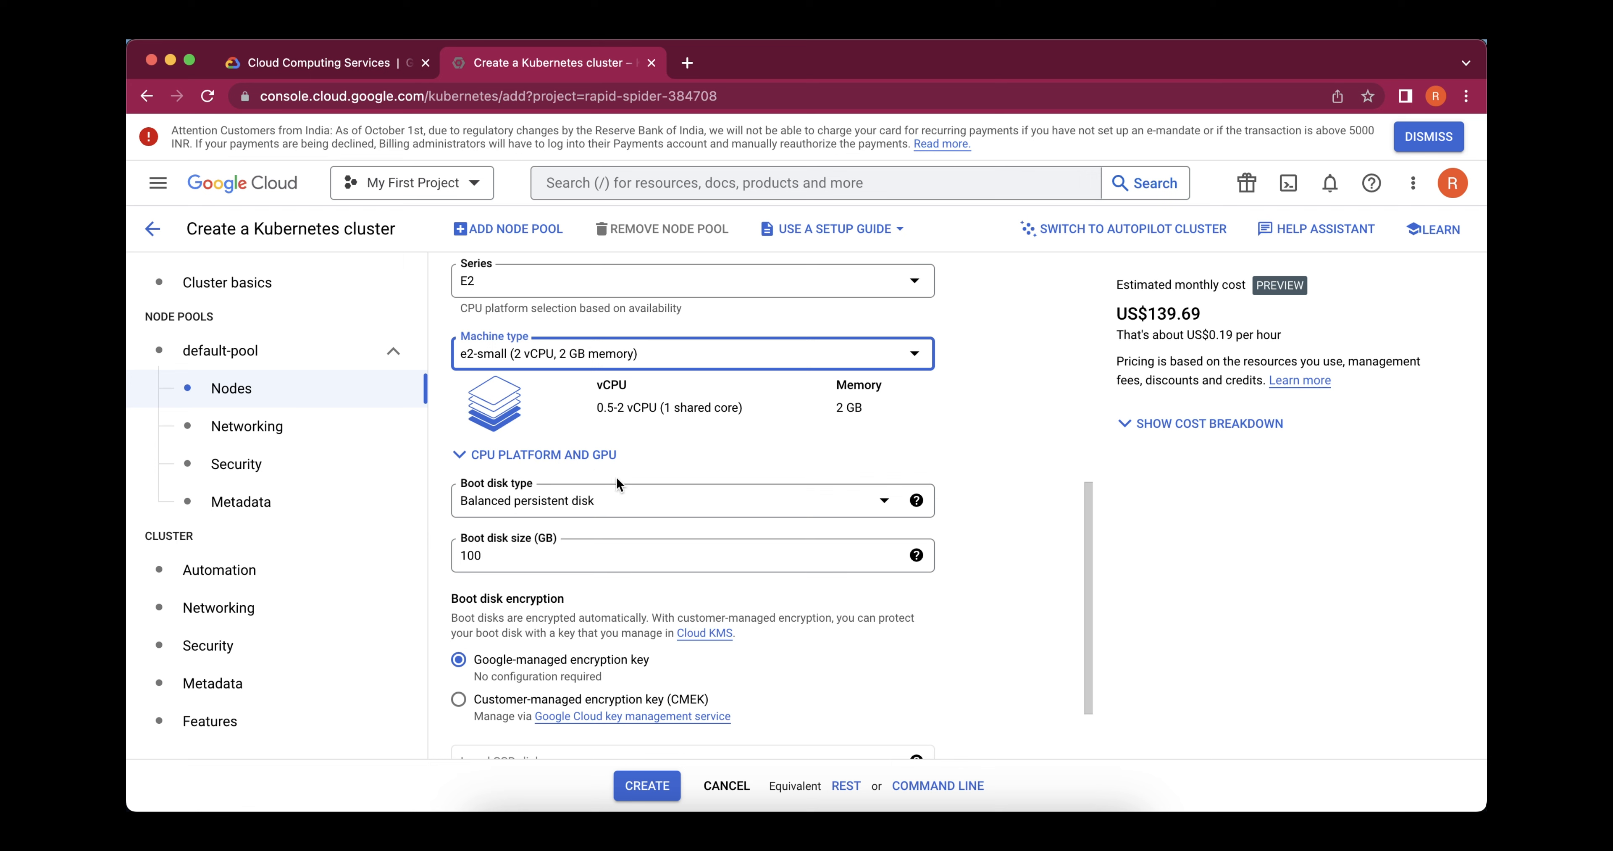
scroll(608, 586, down, 2)
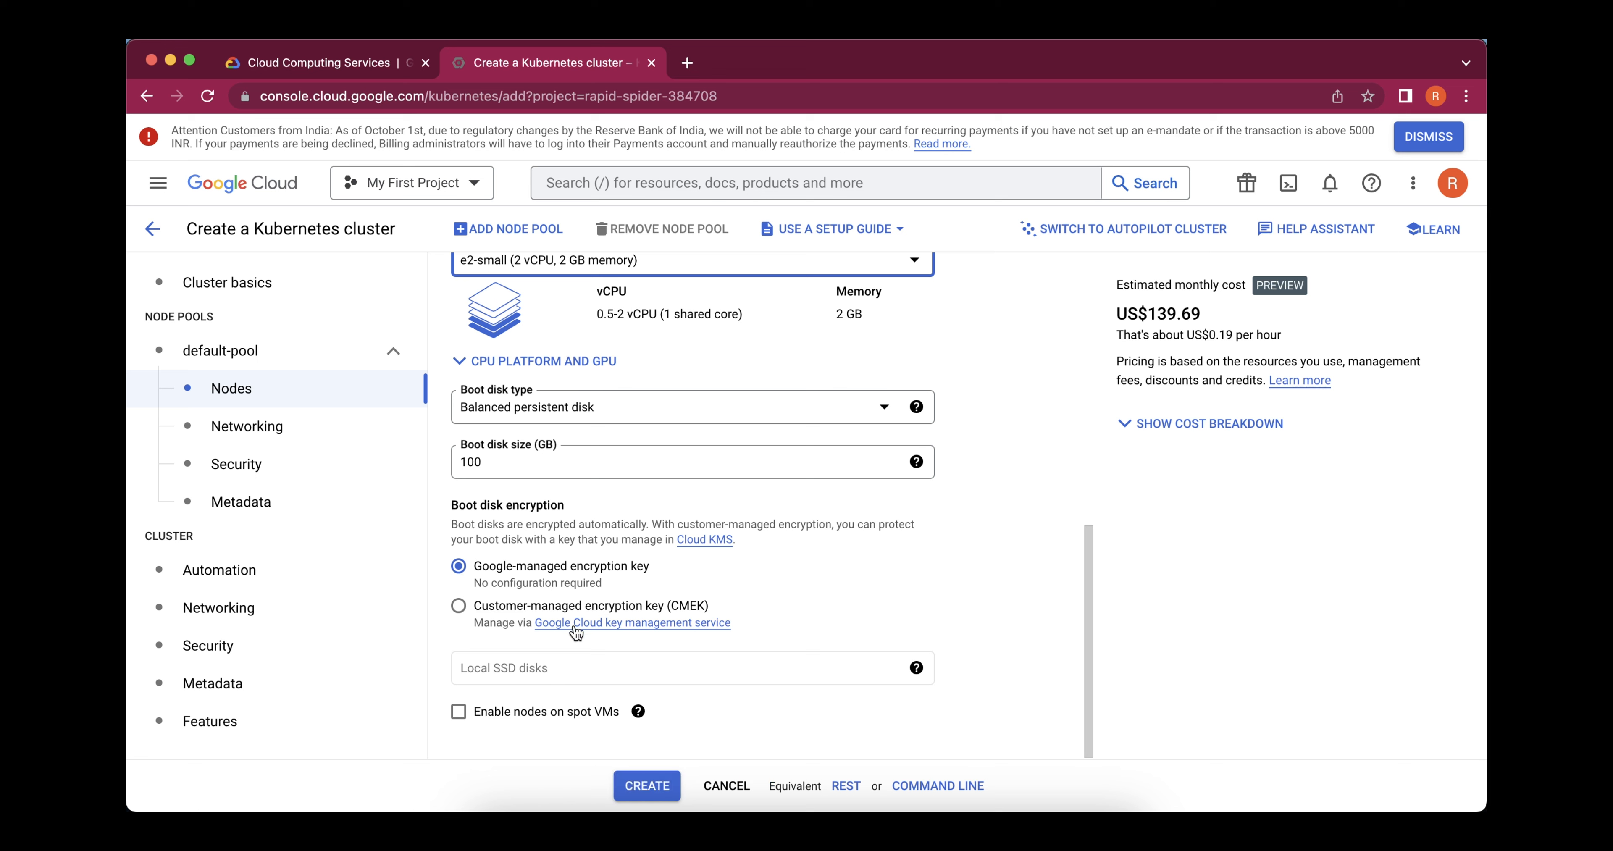
Review the default pool's node networking, node security and node metadata settings
click(224, 432)
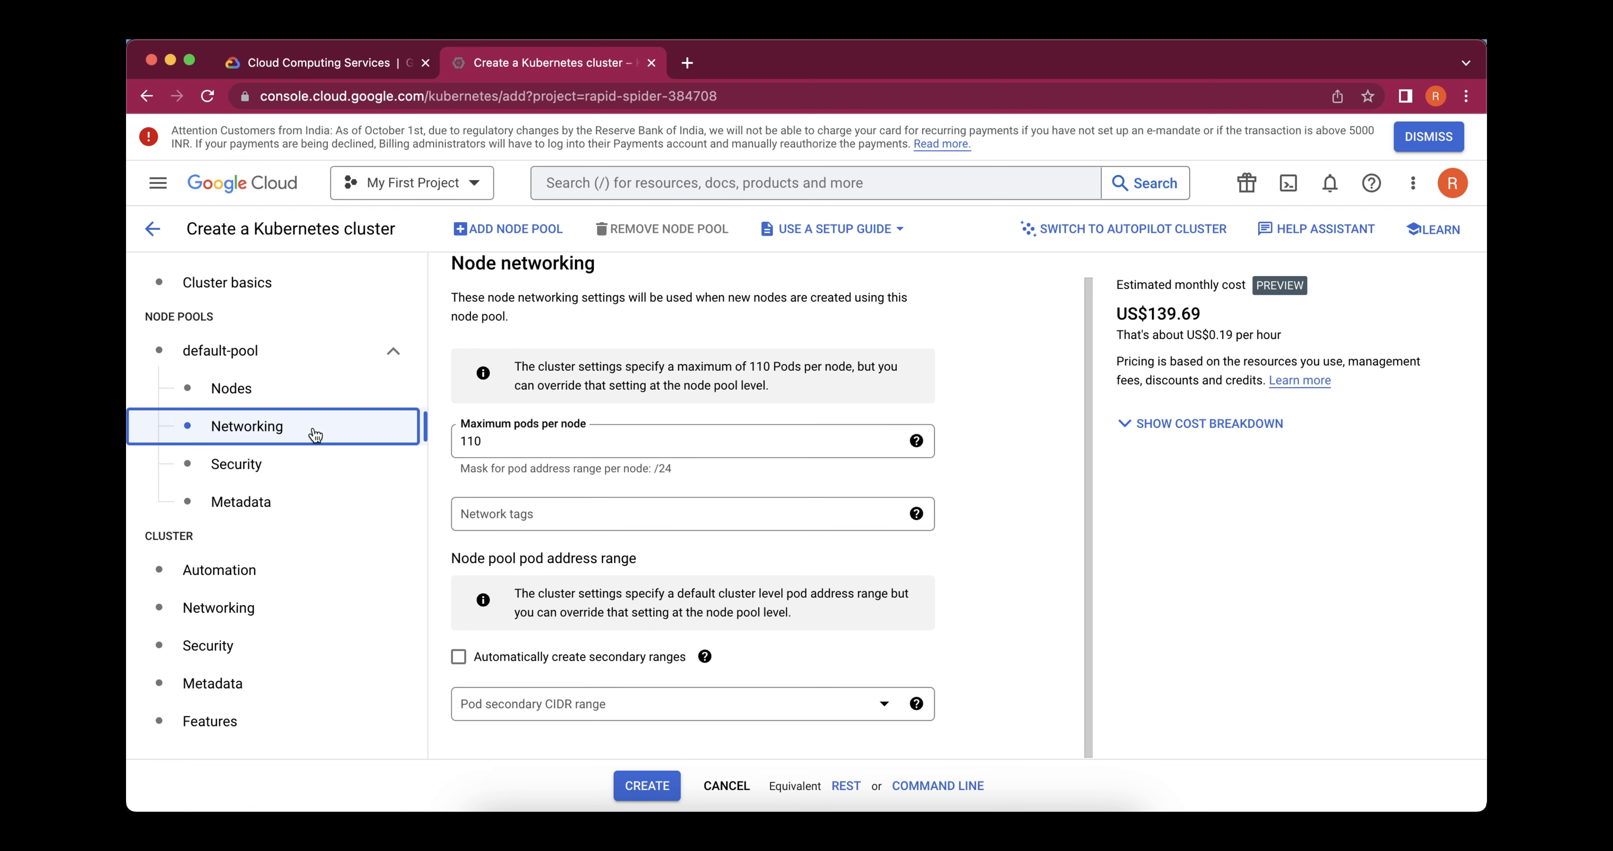
click(307, 471)
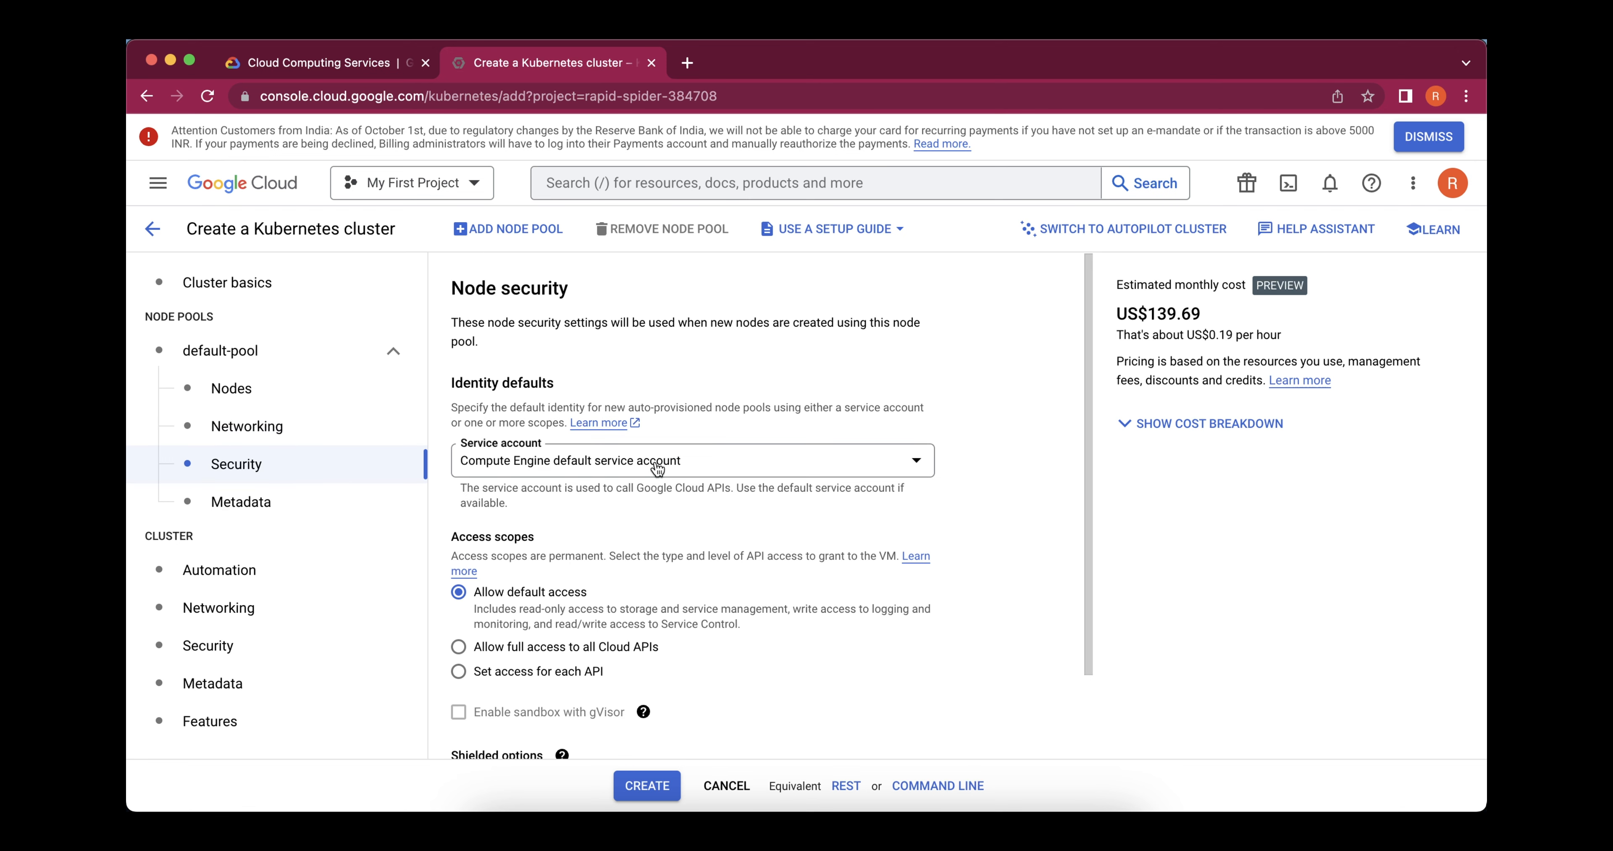
scroll(657, 470, down, 1)
scroll(657, 469, down, 2)
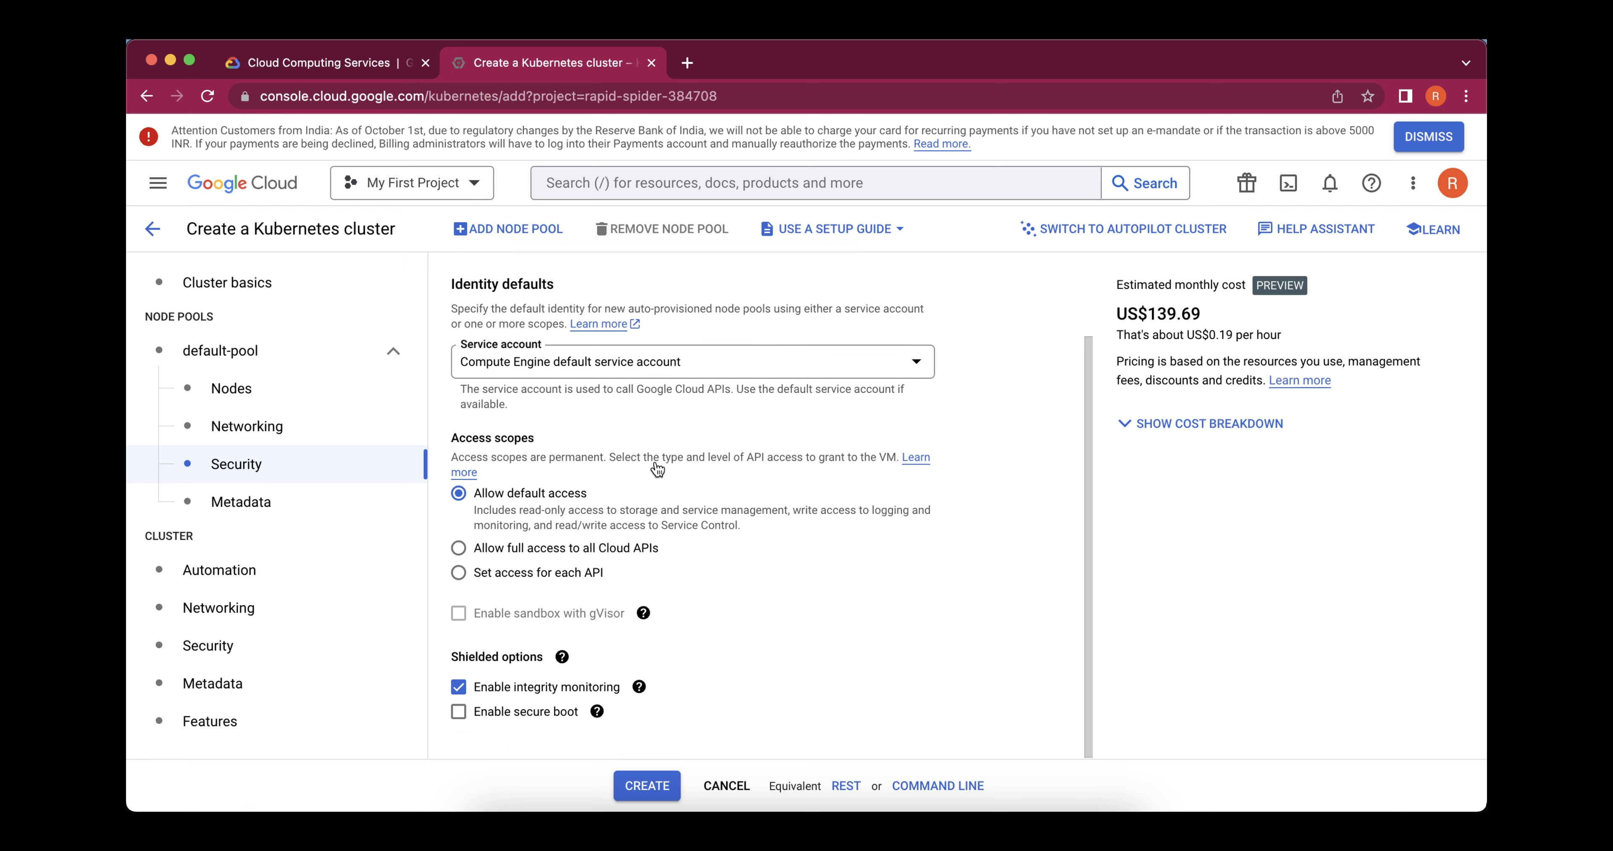
click(263, 506)
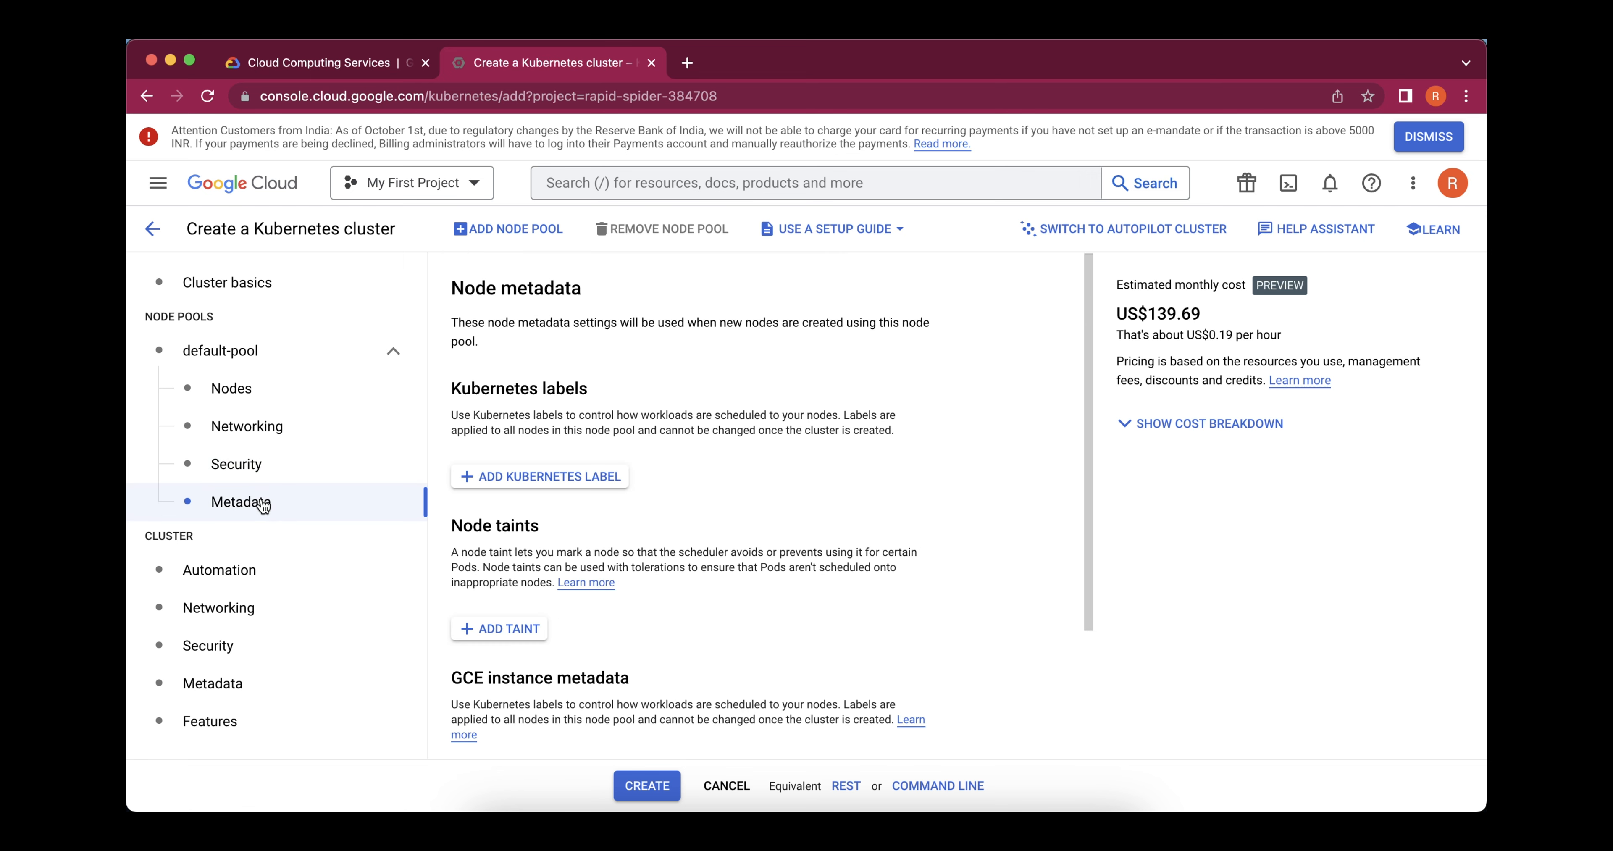
Return to the cluster basics and create the cluster with the configured settings
click(223, 368)
click(213, 294)
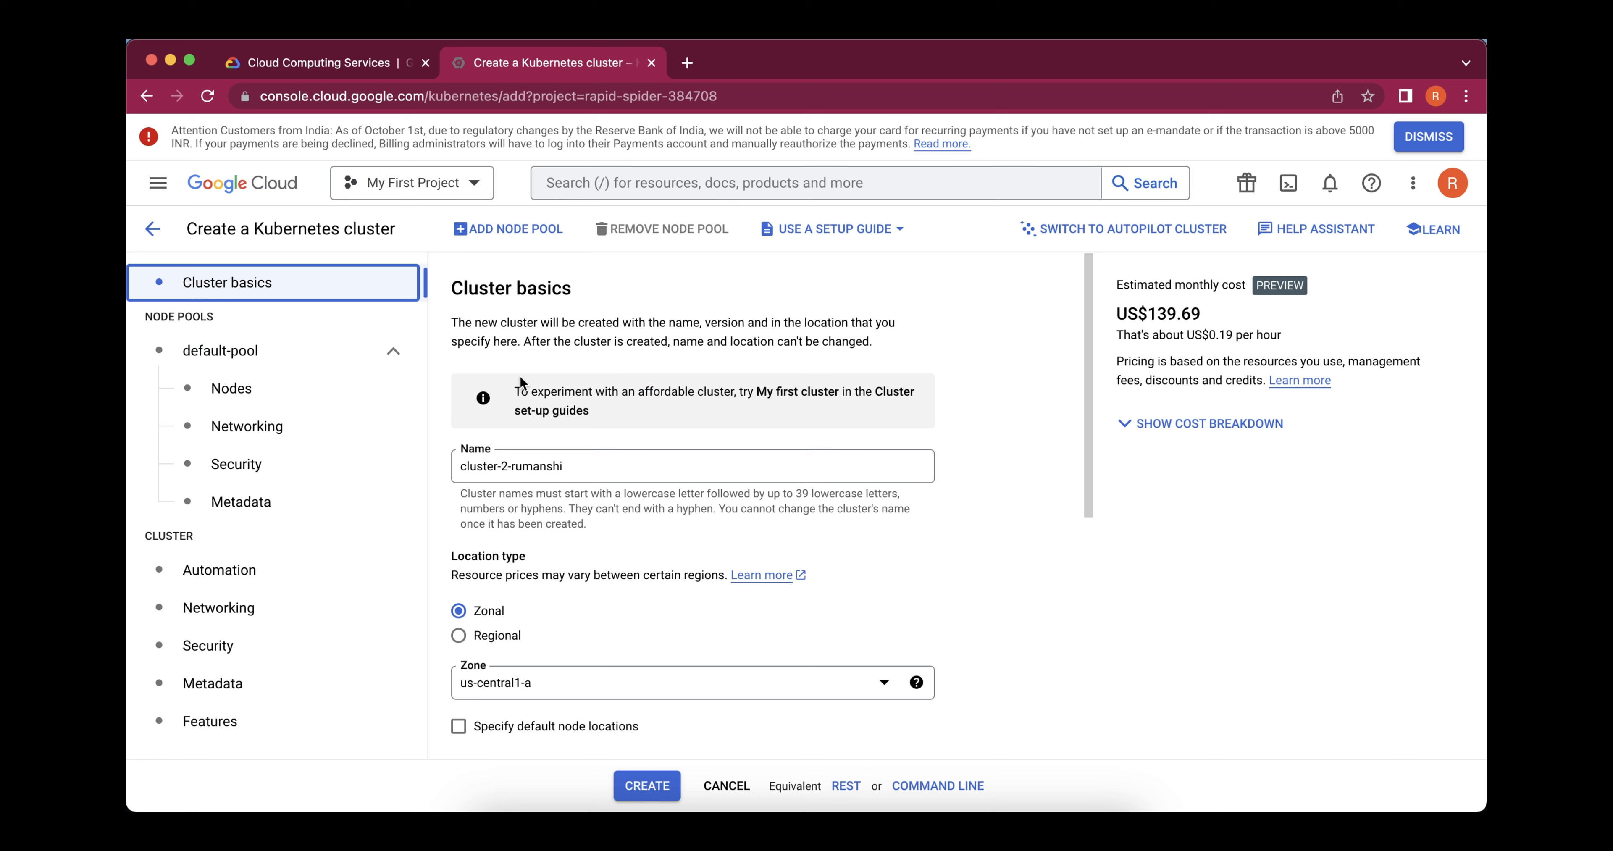
click(643, 789)
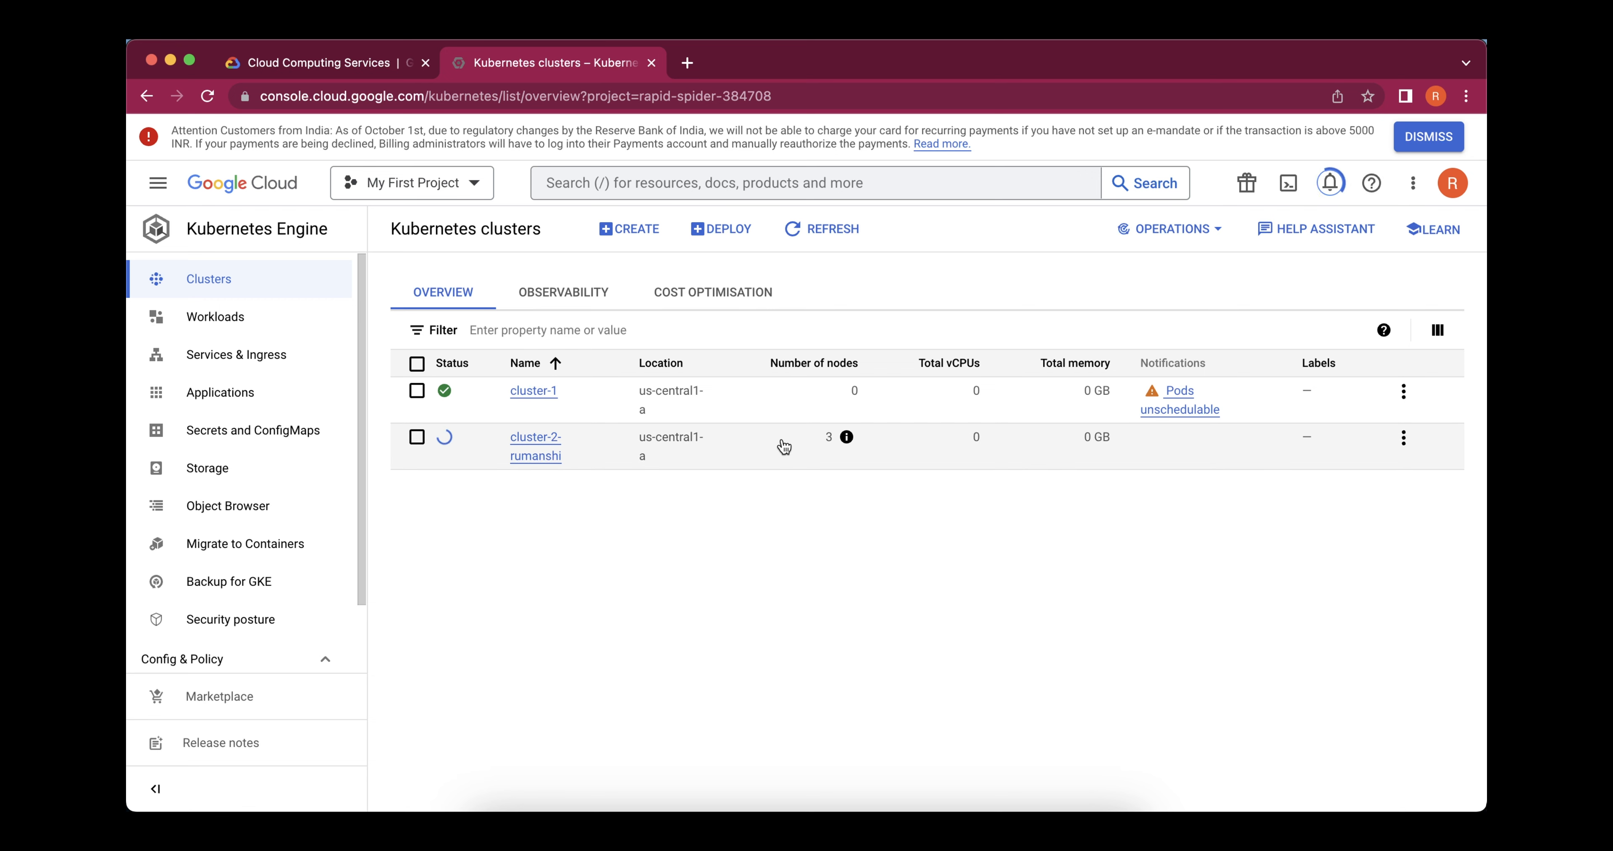
Open the new cluster's details and check its creation progress, basics, automation and networking sections
click(519, 459)
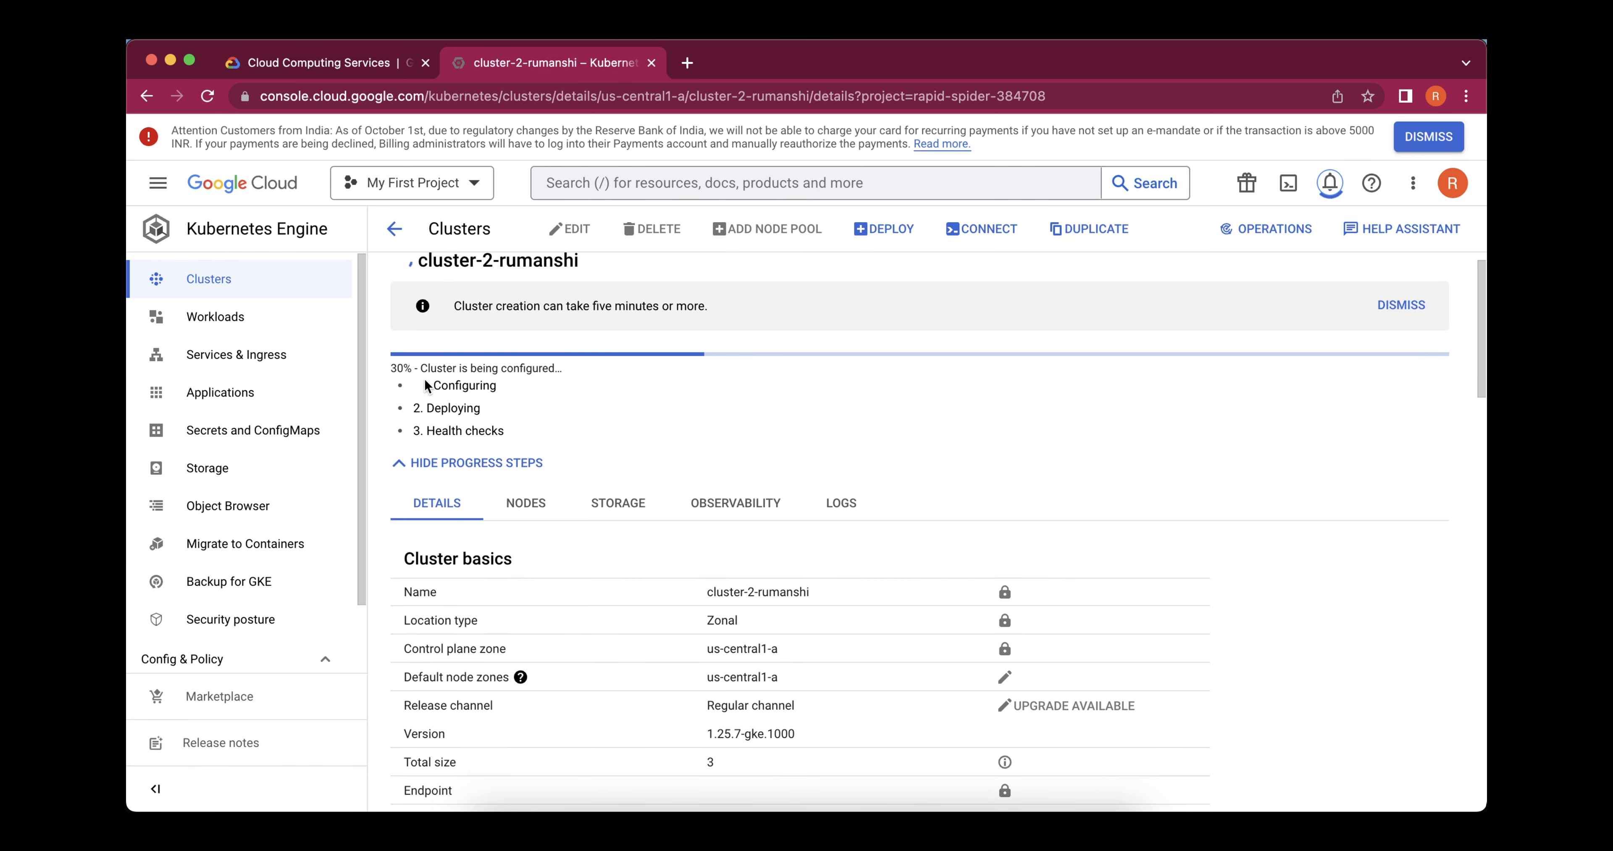
scroll(471, 379, down, 1)
scroll(471, 378, up, 2)
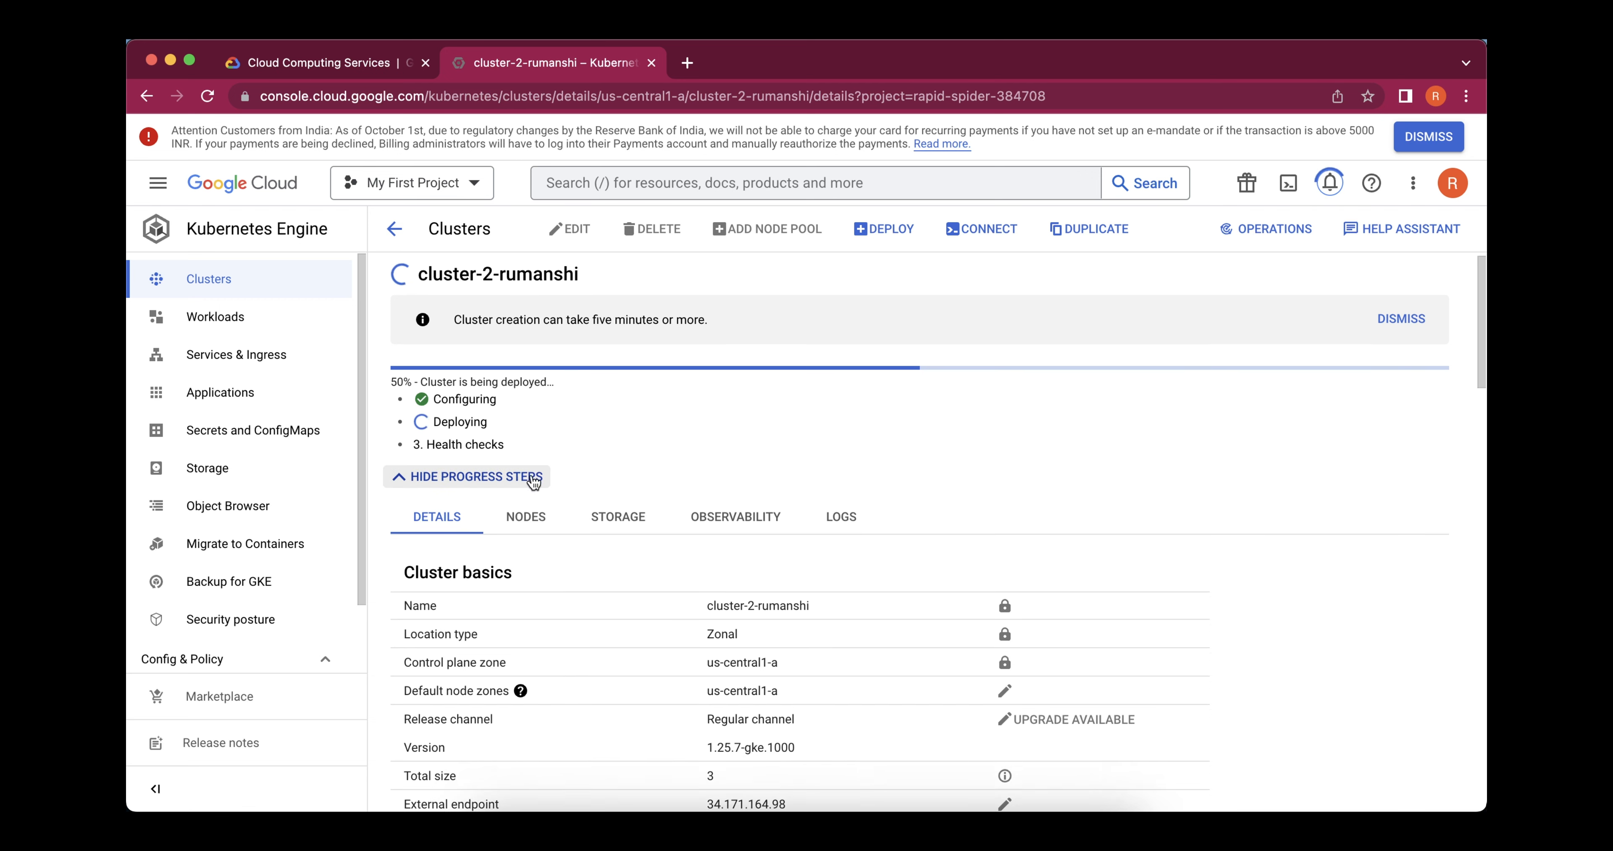
scroll(532, 479, down, 5)
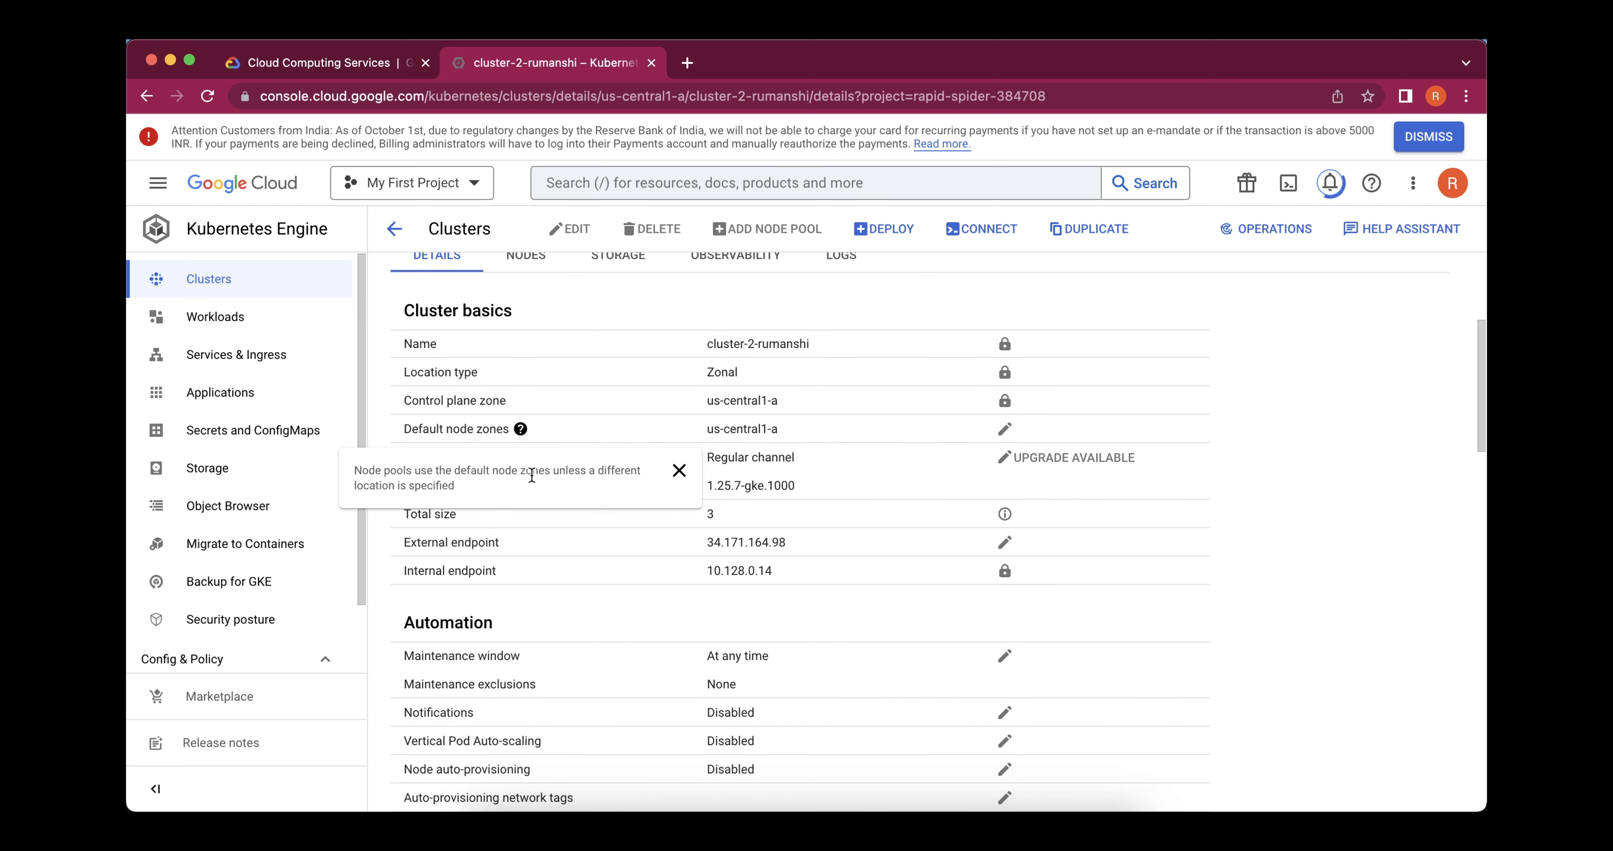
scroll(1443, 388, down, 2)
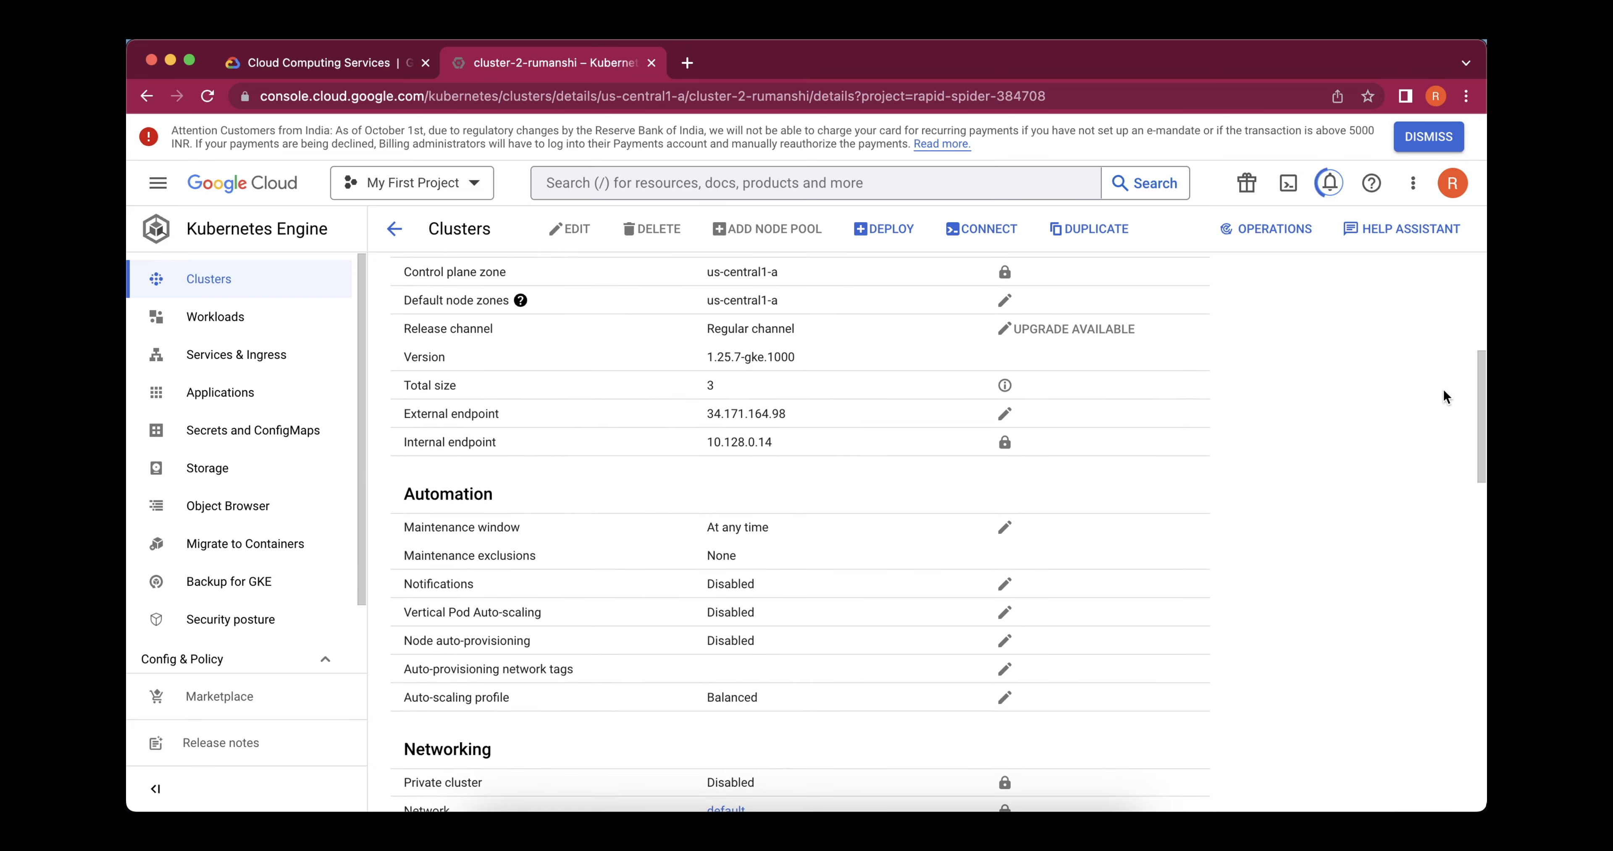
scroll(1294, 518, down, 7)
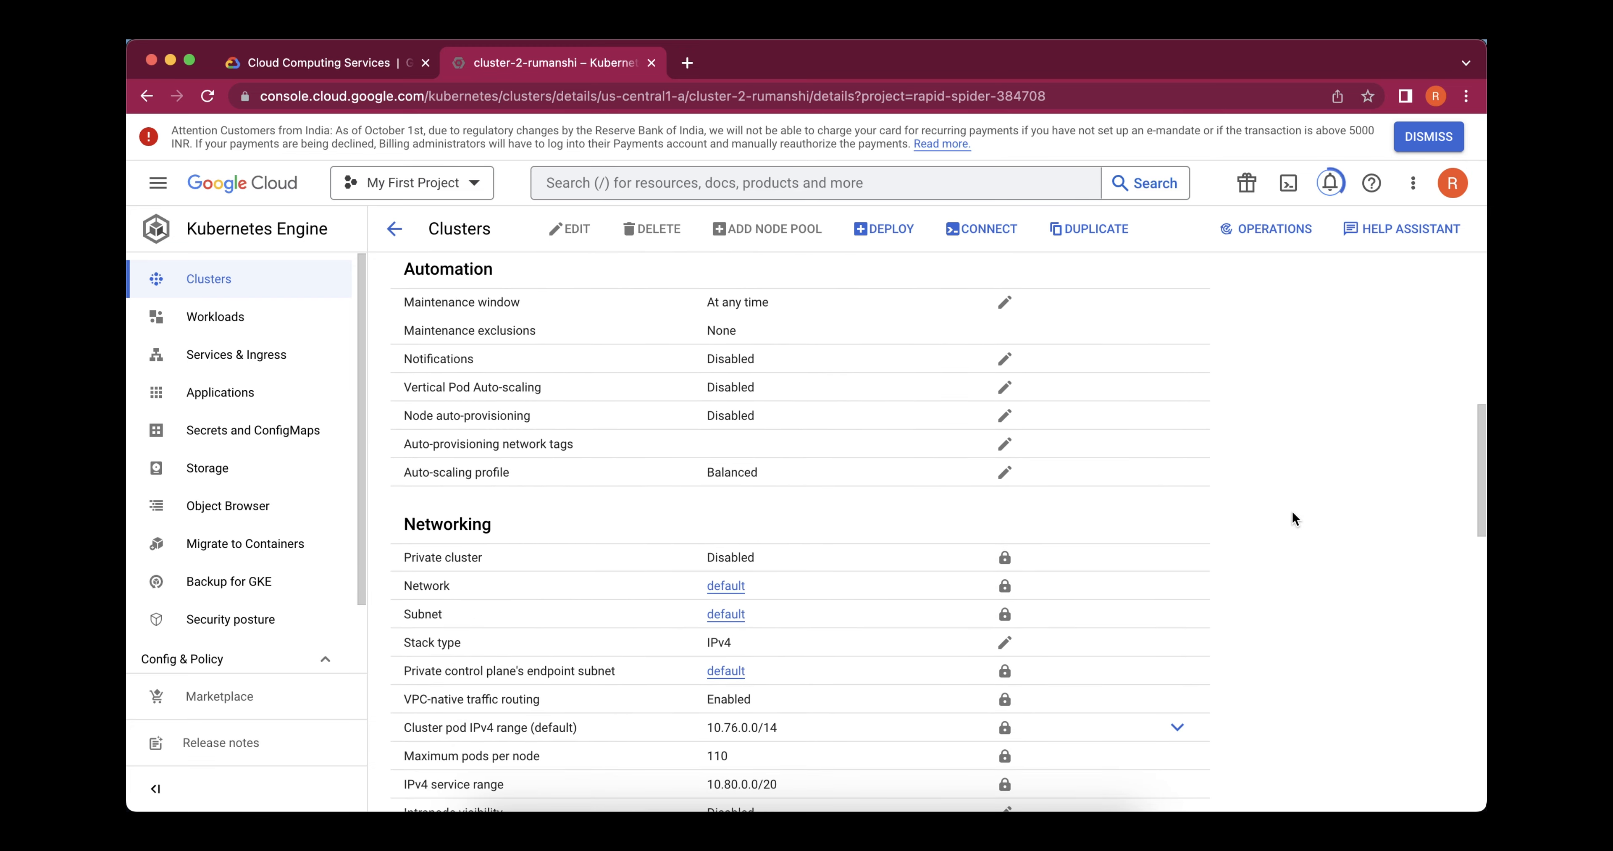
scroll(1294, 518, up, 10)
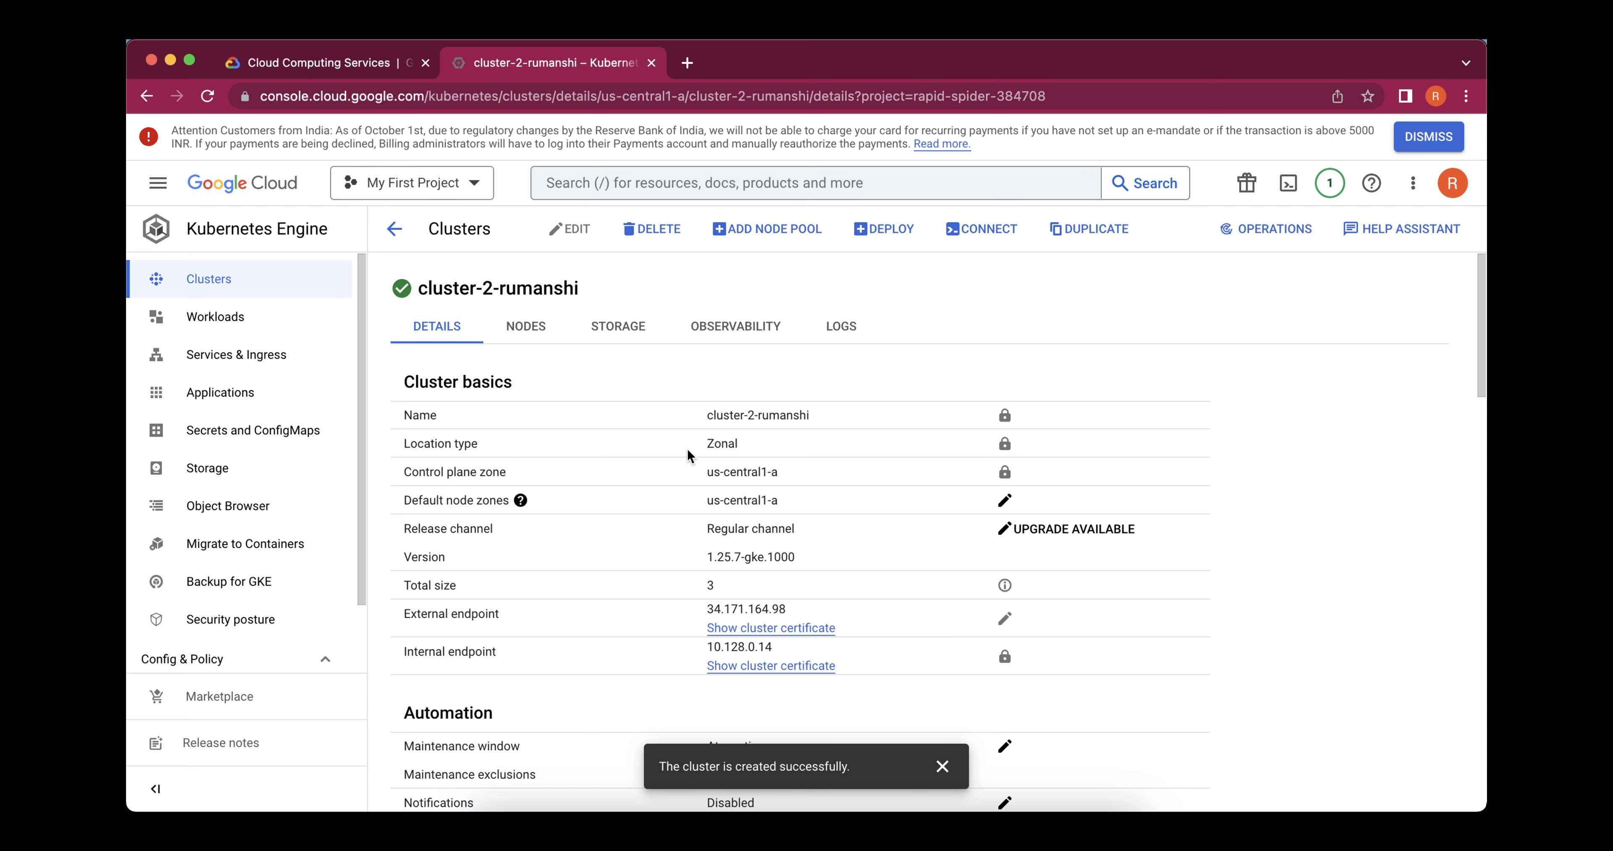
Examine the created cluster's details, from cluster basics and automation through networking, metadata and features
scroll(687, 447, down, 2)
scroll(687, 447, down, 5)
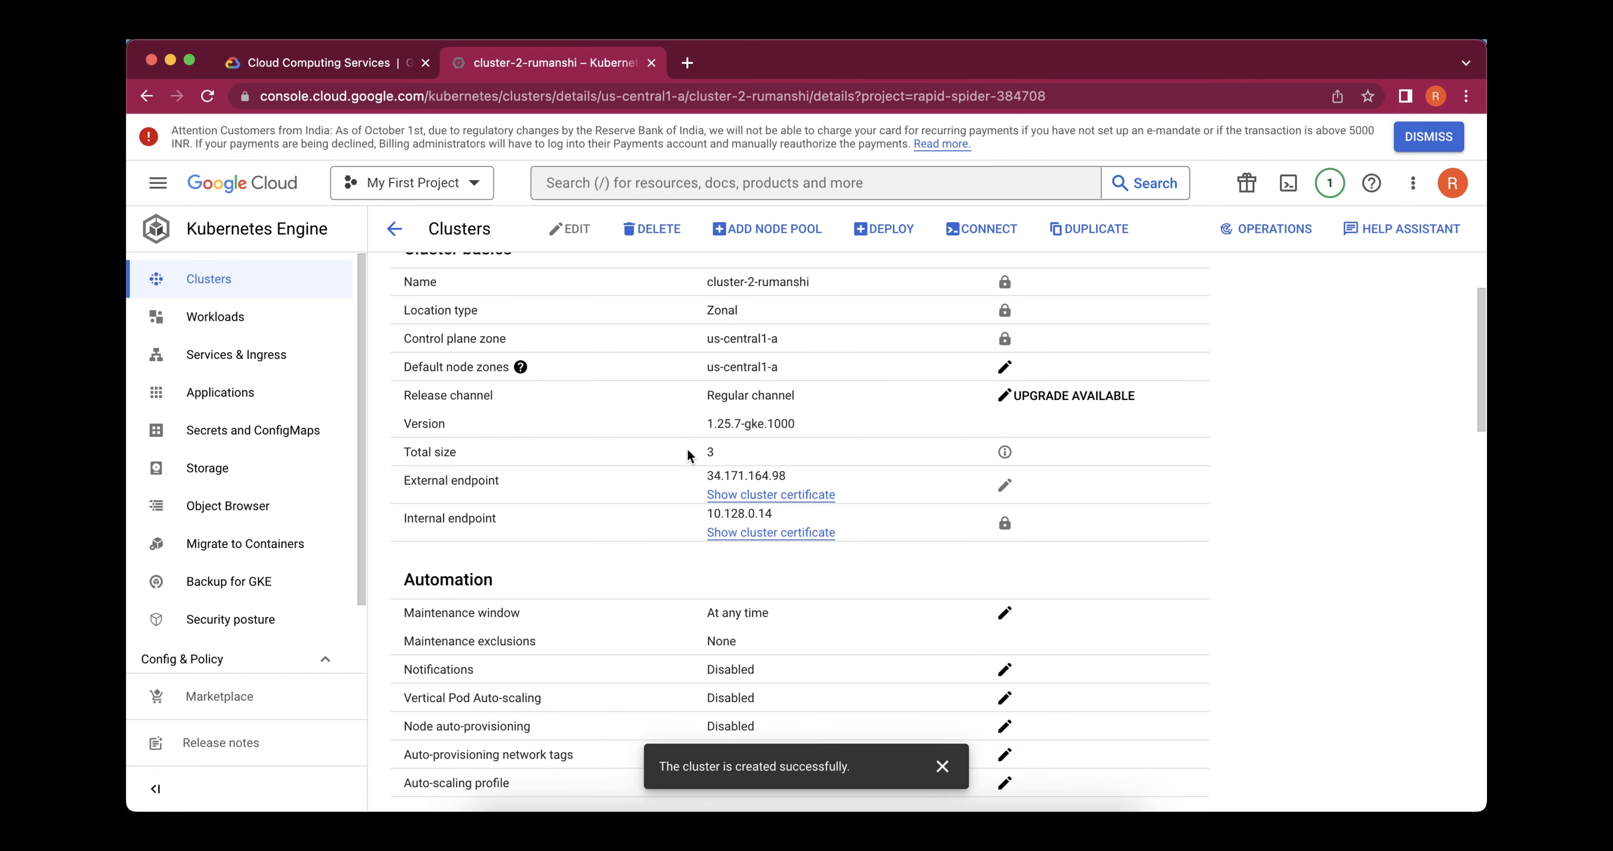
scroll(687, 447, down, 15)
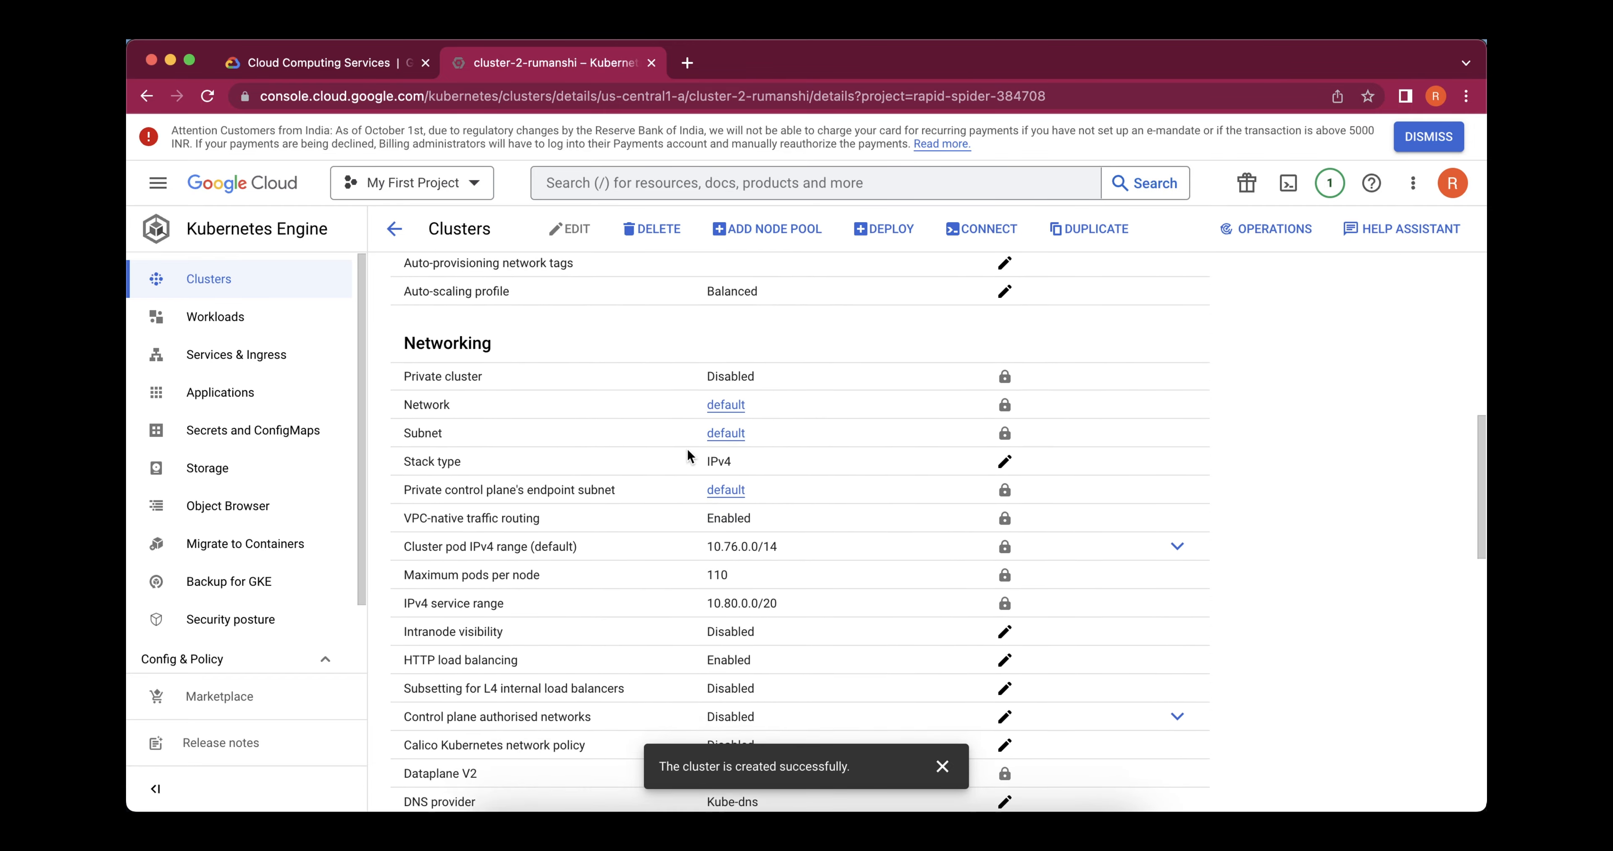
scroll(687, 447, down, 5)
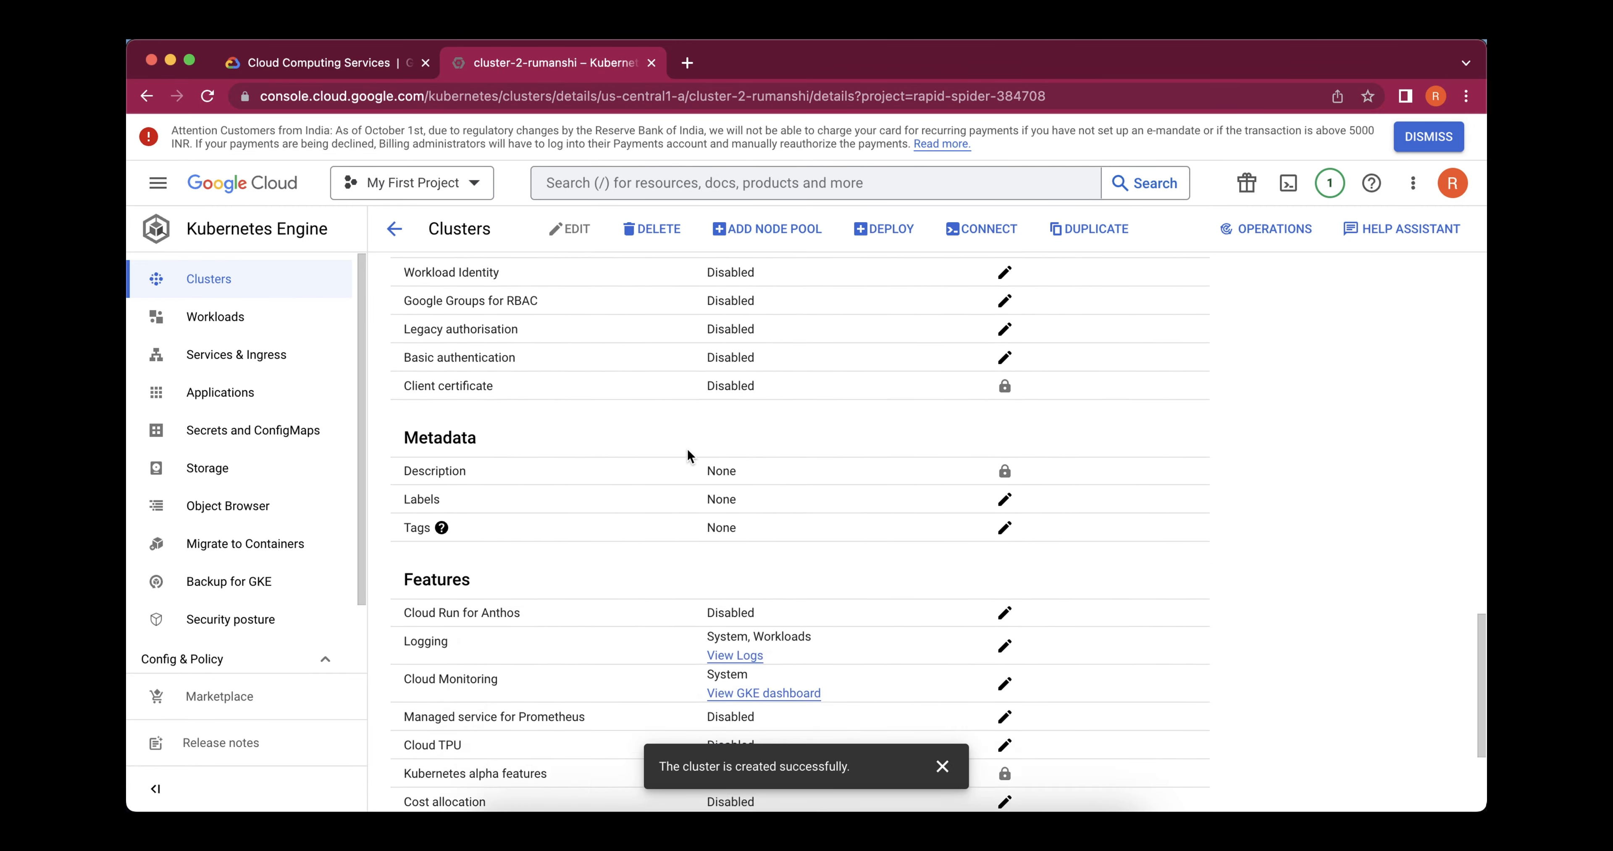
scroll(687, 447, up, 17)
scroll(687, 448, up, 1)
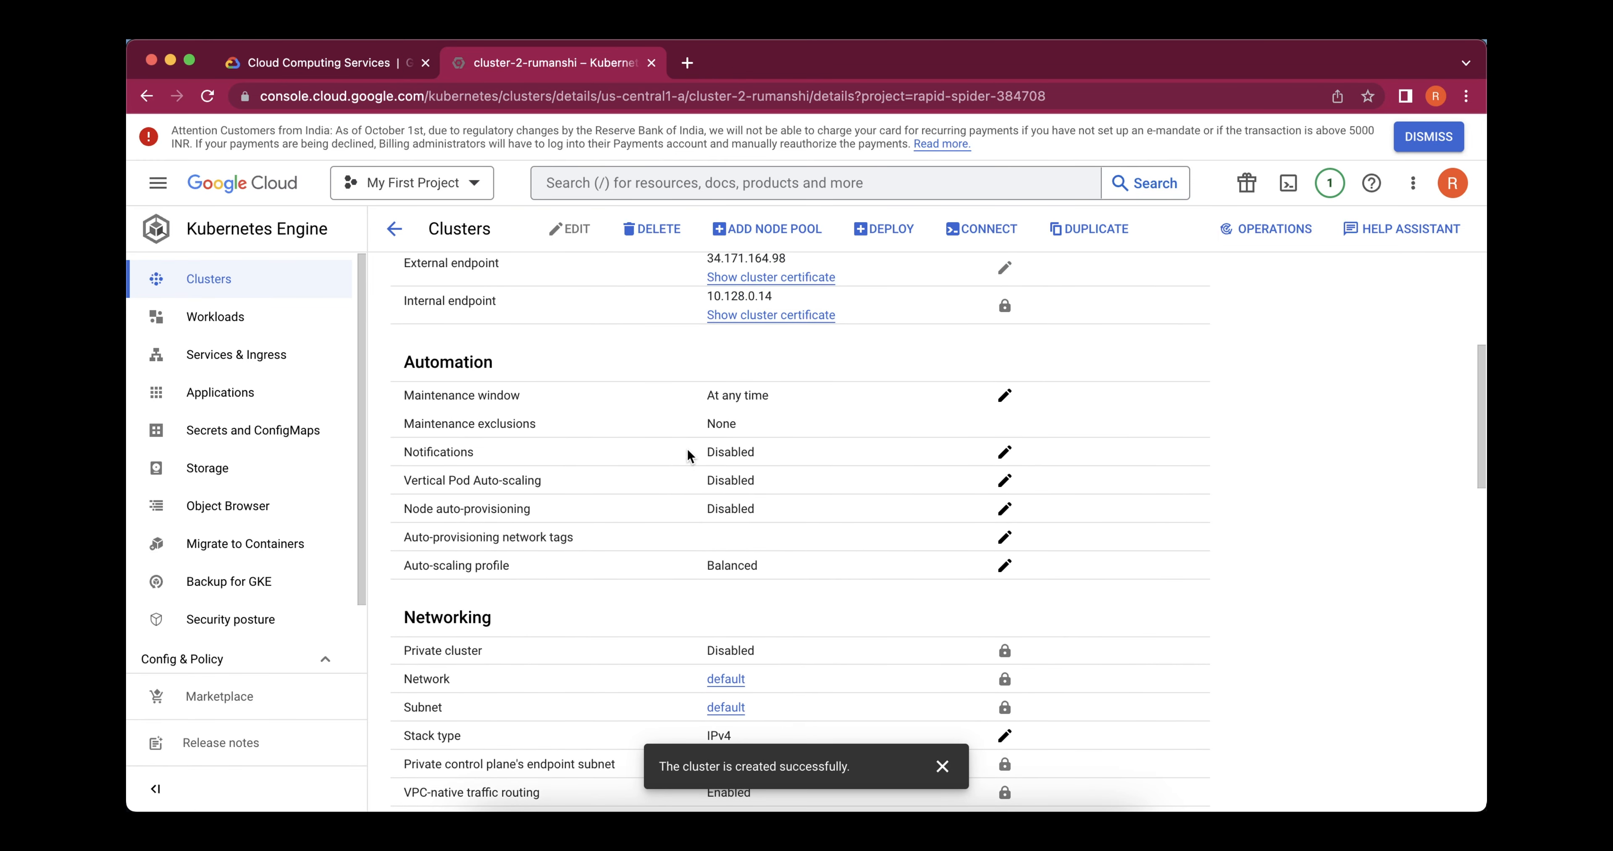
scroll(683, 456, up, 10)
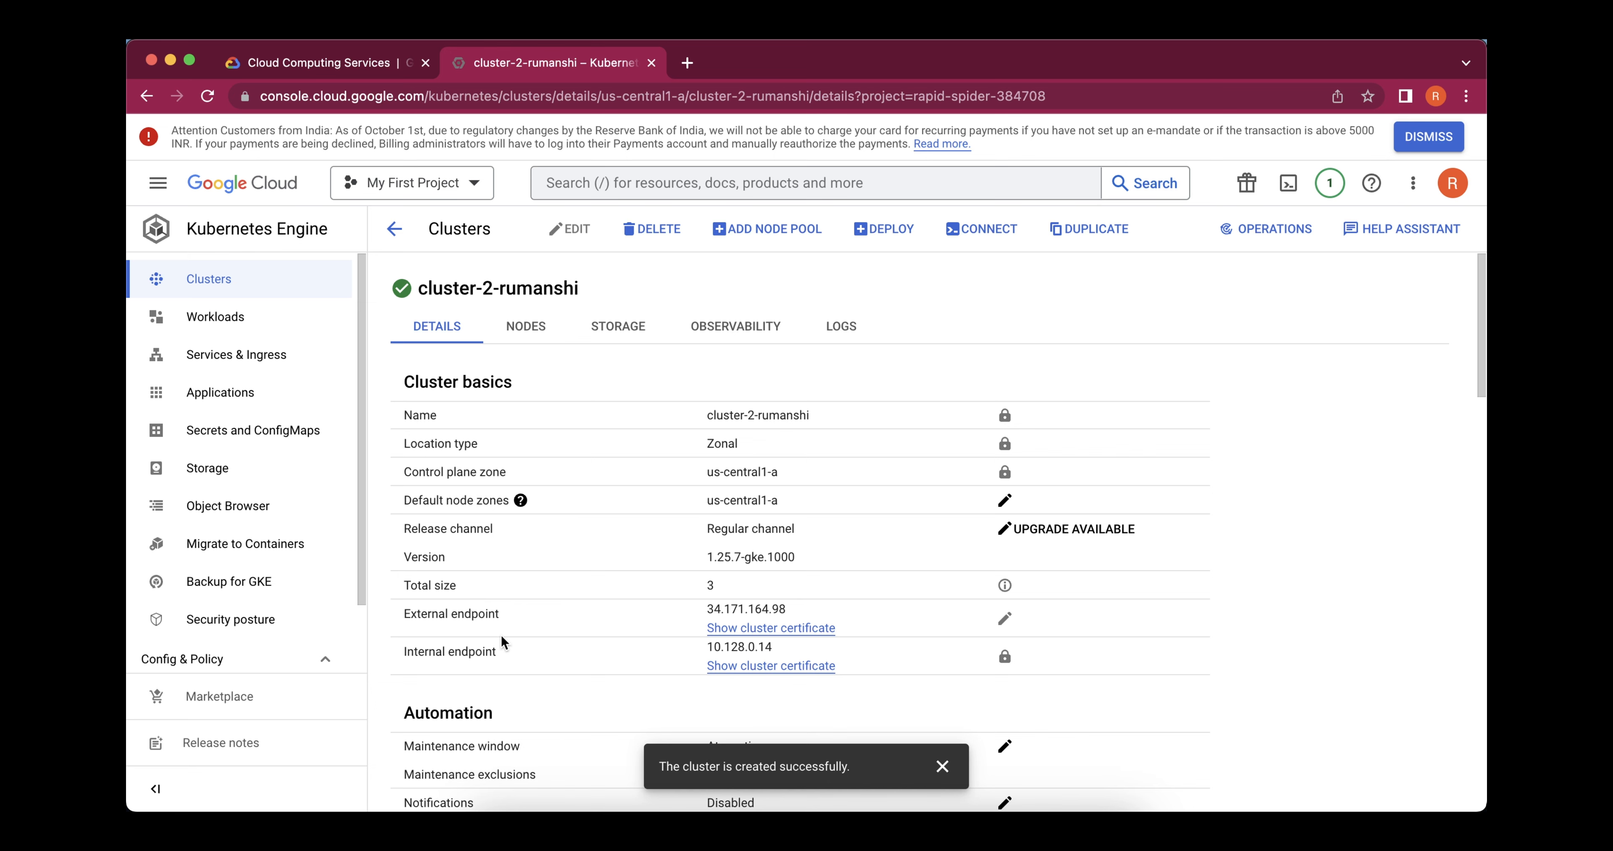
scroll(502, 637, down, 3)
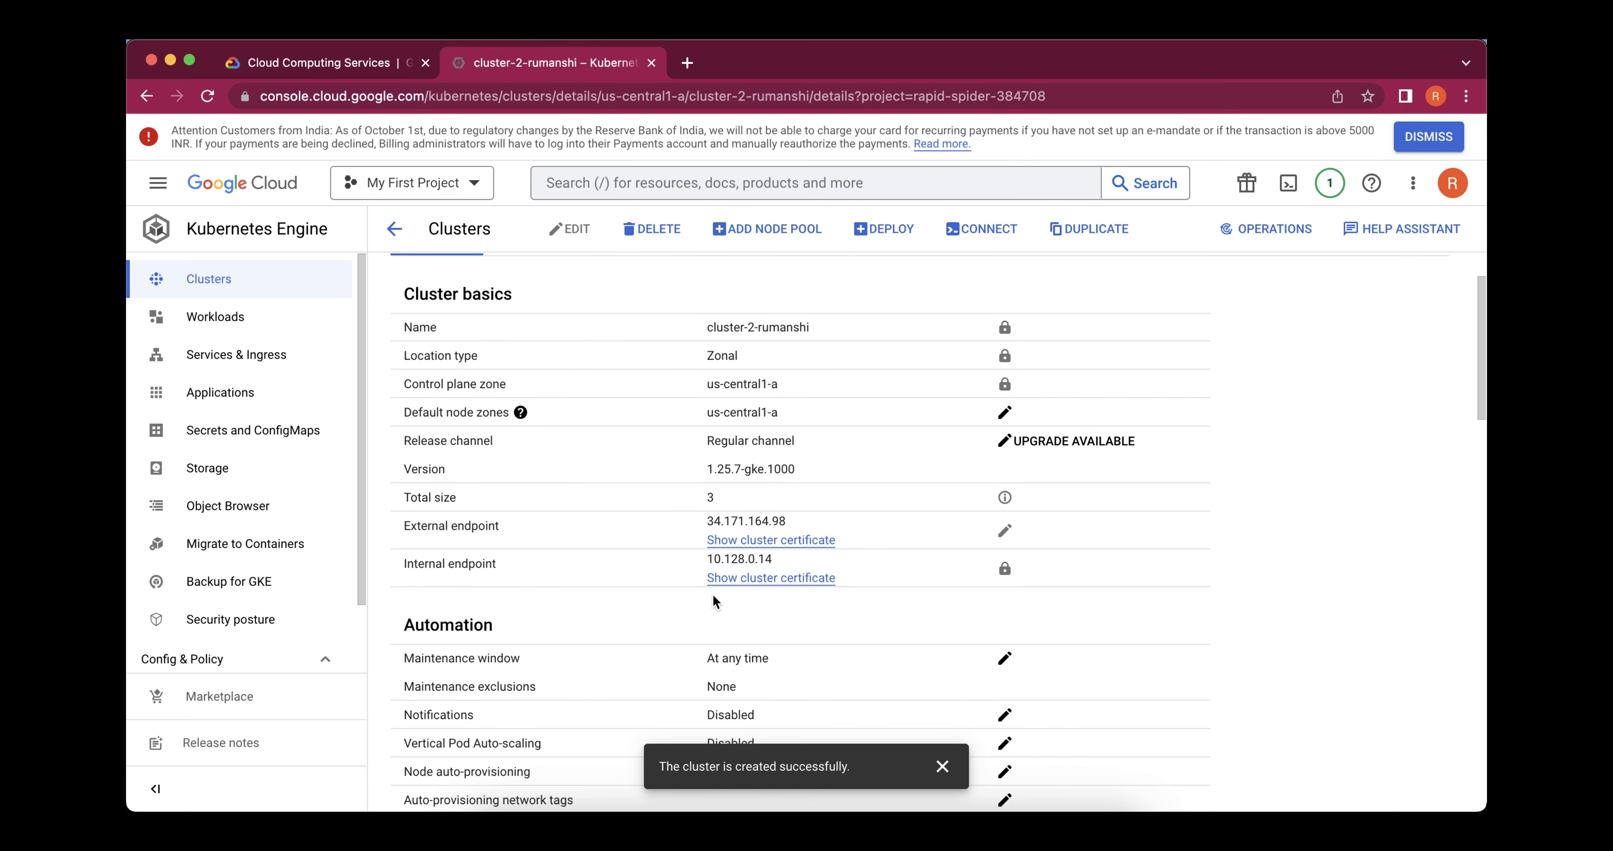
scroll(713, 598, down, 7)
scroll(713, 595, down, 8)
scroll(713, 594, up, 15)
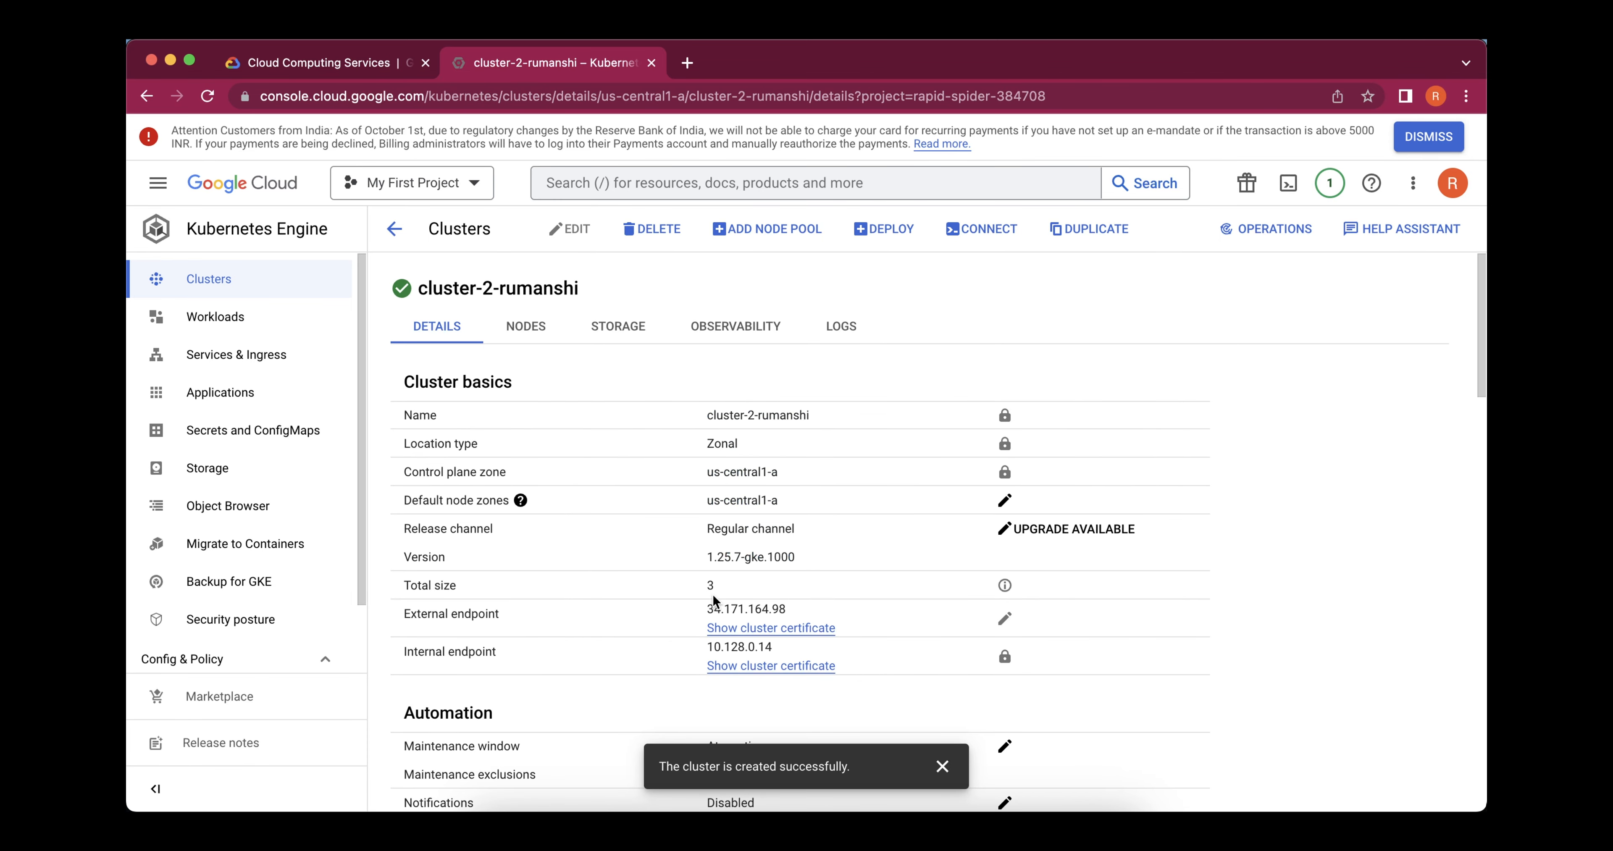
View the new cluster's nodes, storage and observability information, ending on its details
click(547, 328)
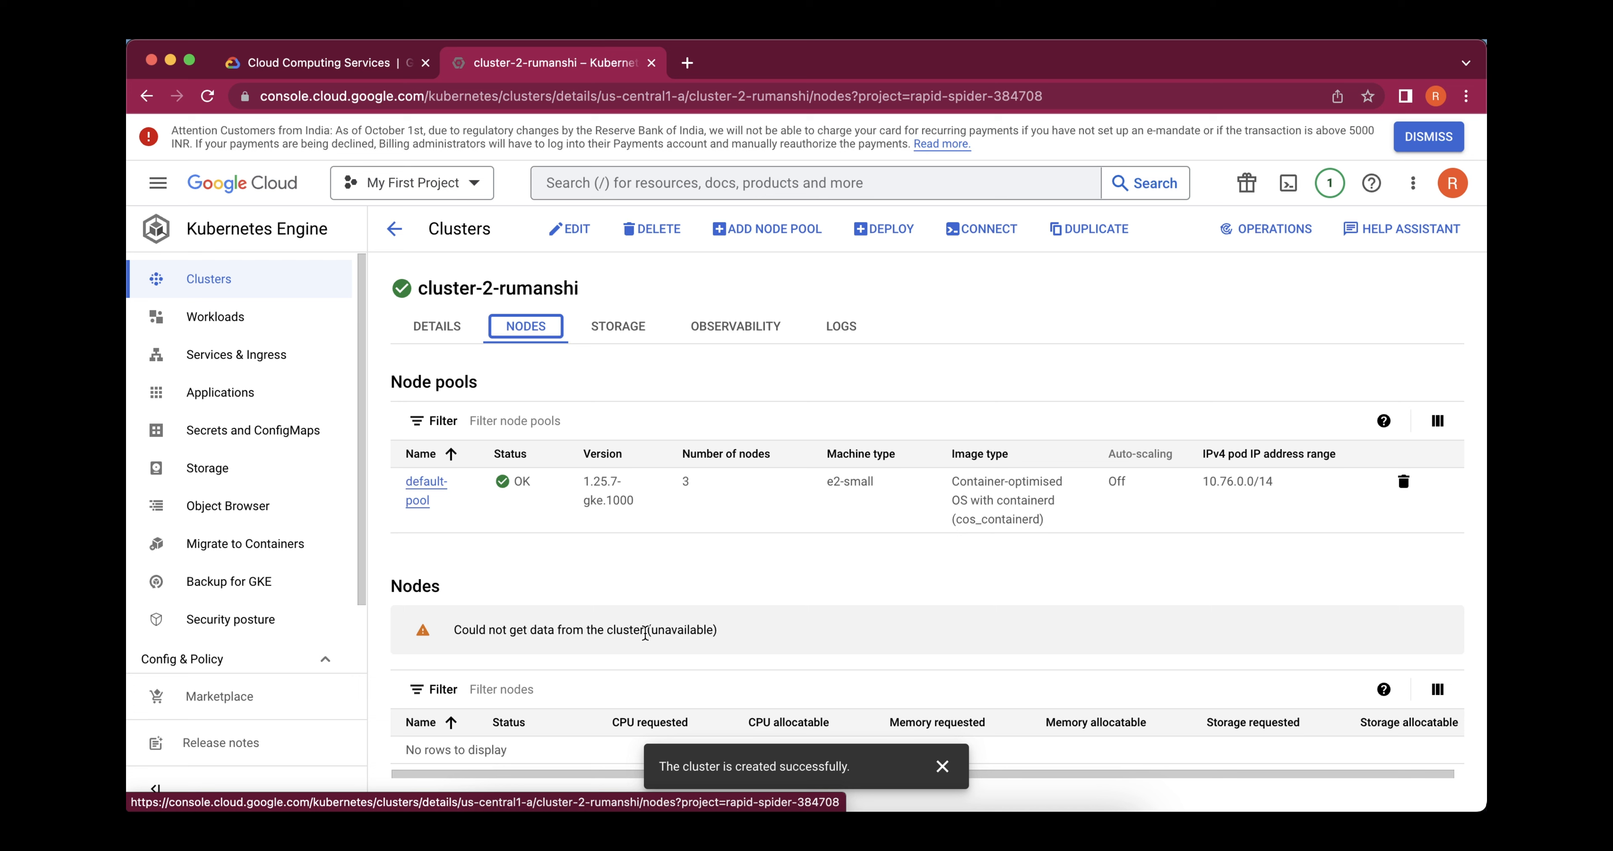
click(633, 332)
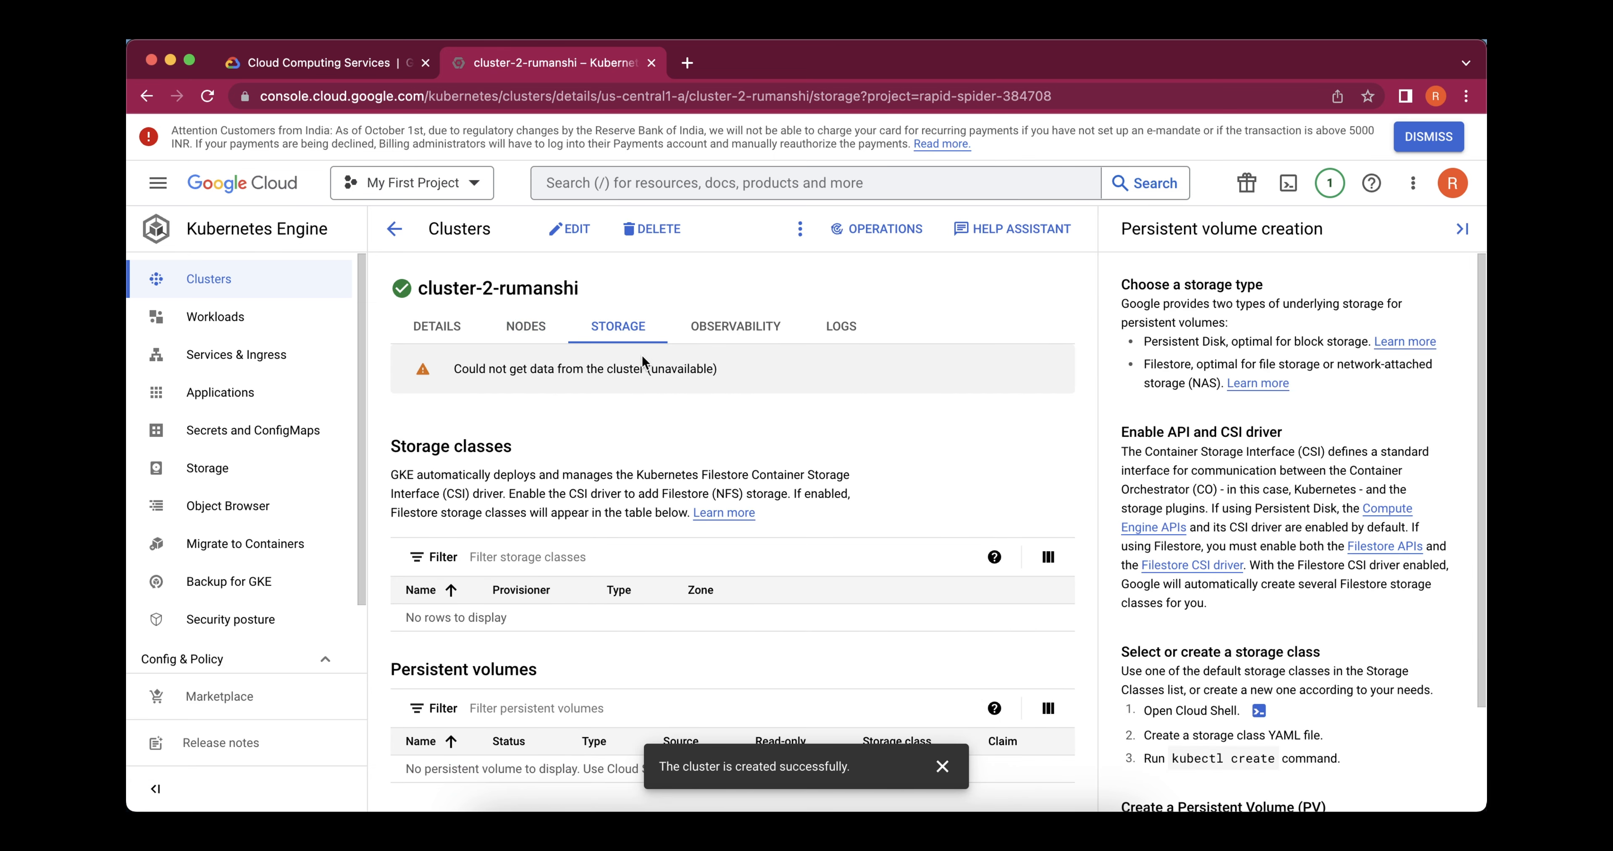
click(712, 332)
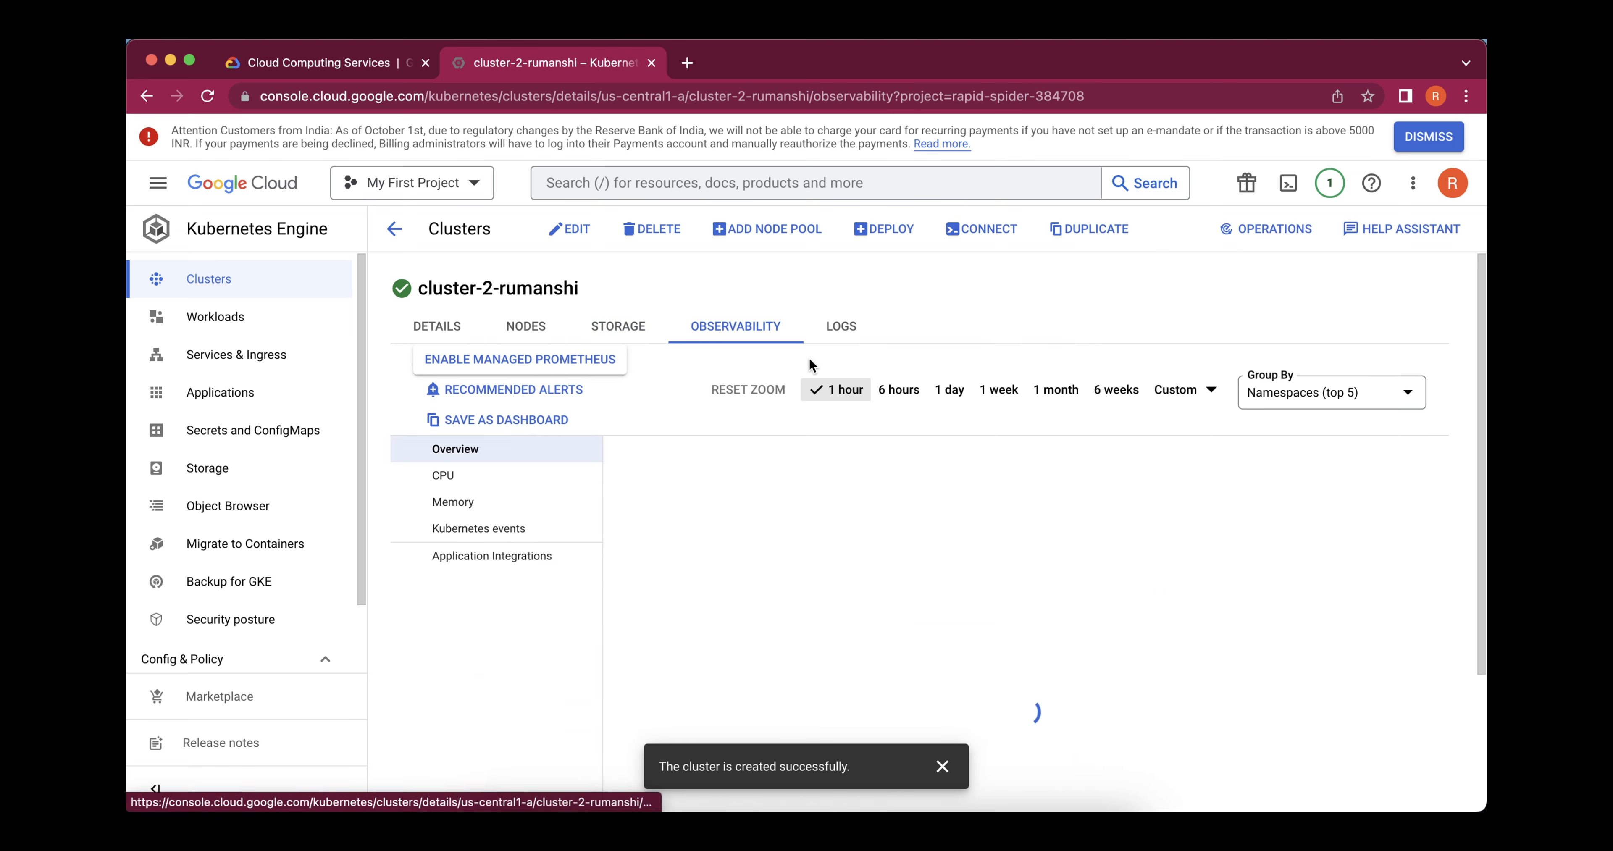
click(437, 326)
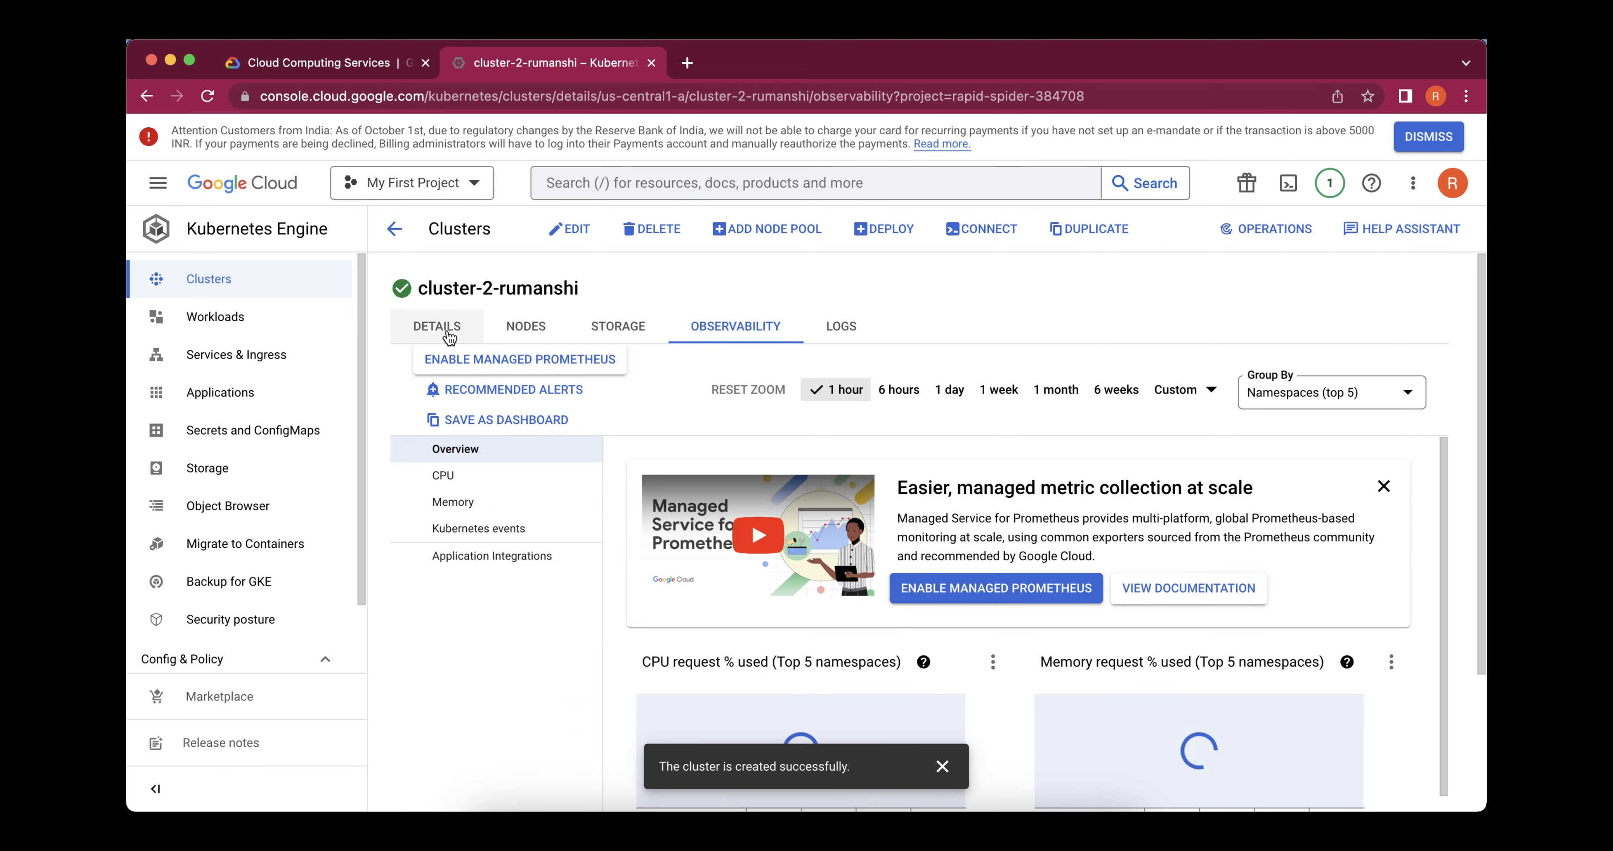
Go back from the cluster's details to the list of Kubernetes clusters
click(402, 249)
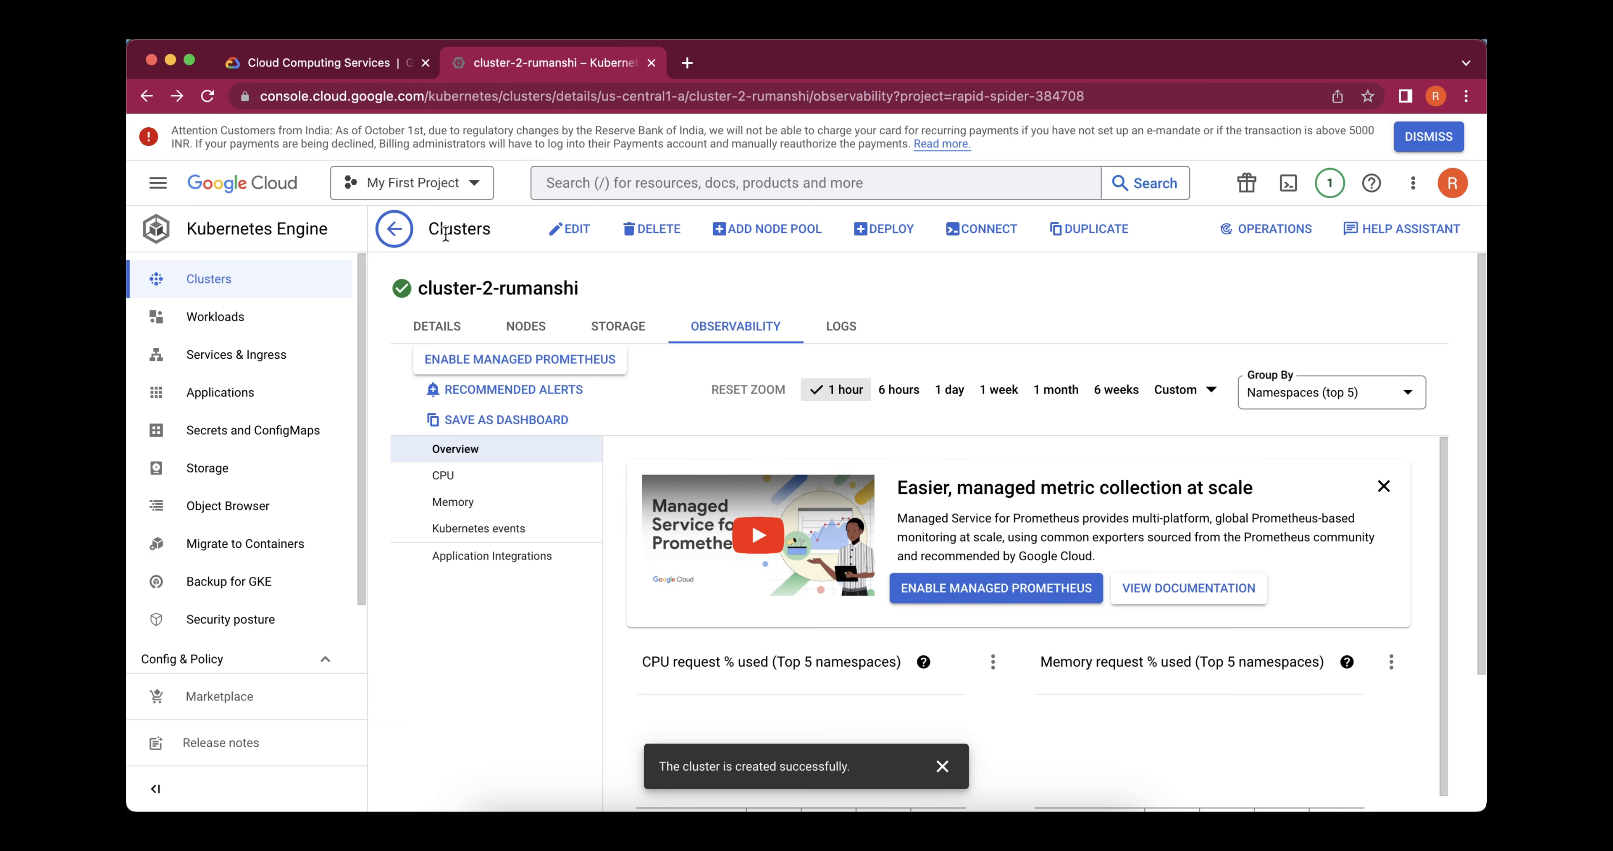
click(399, 228)
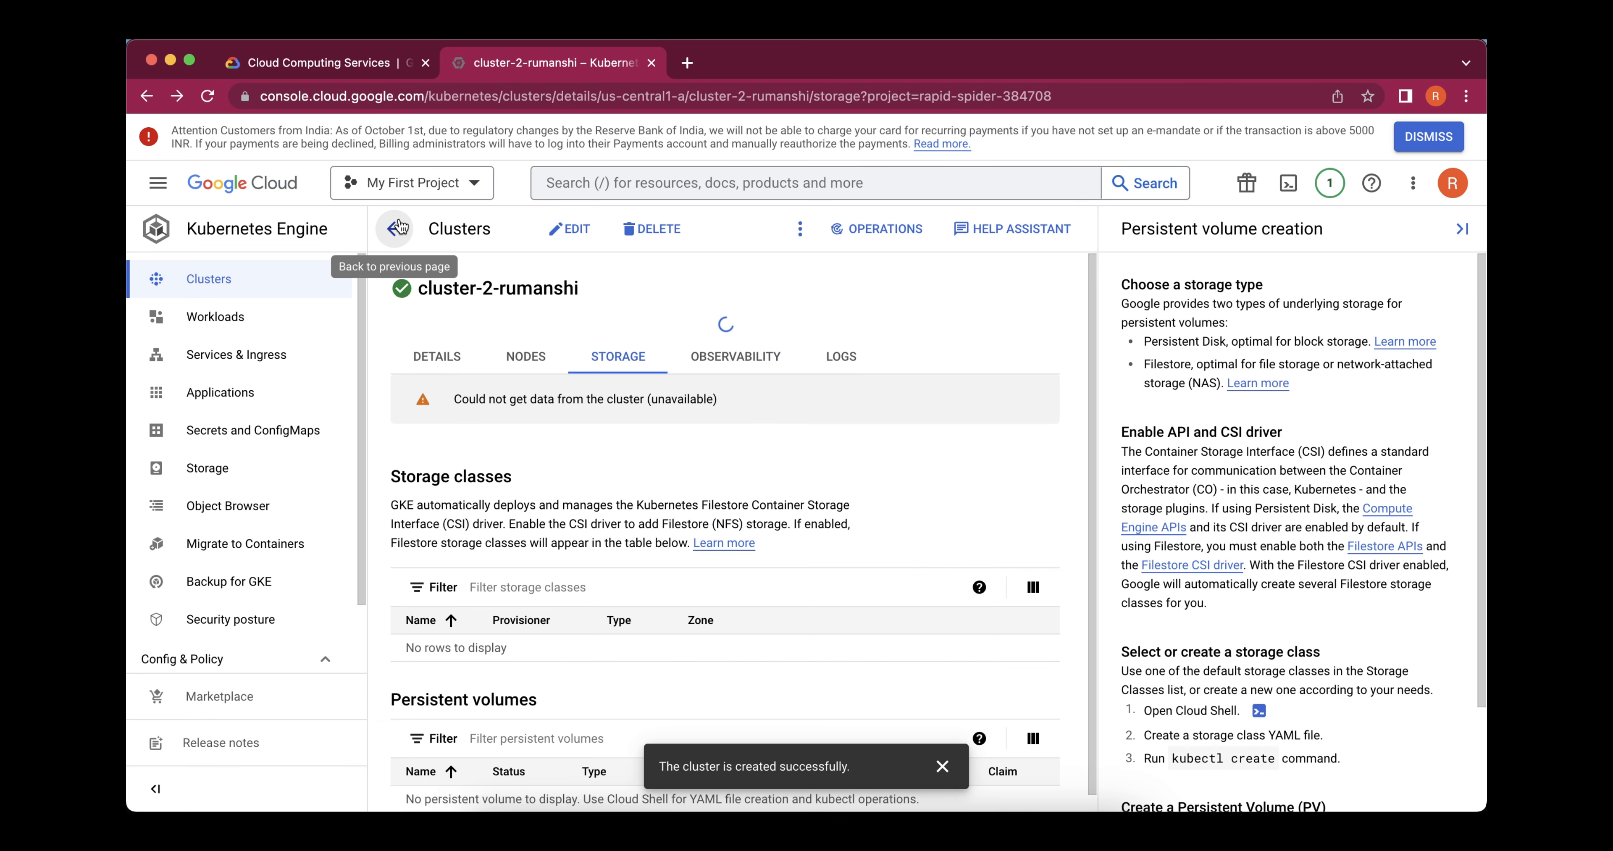
click(400, 227)
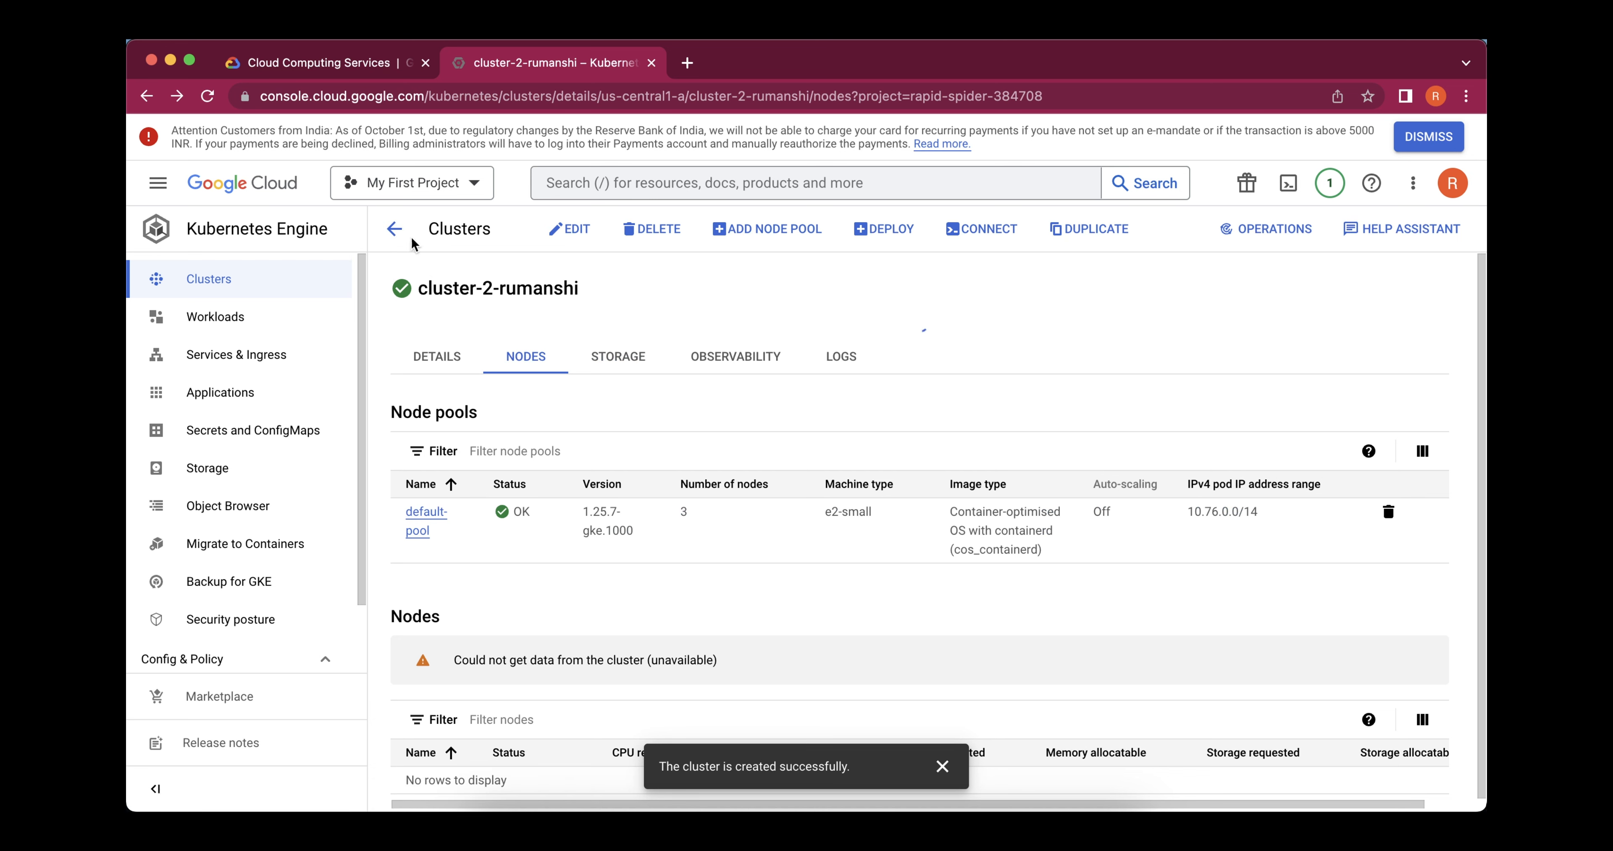
click(398, 232)
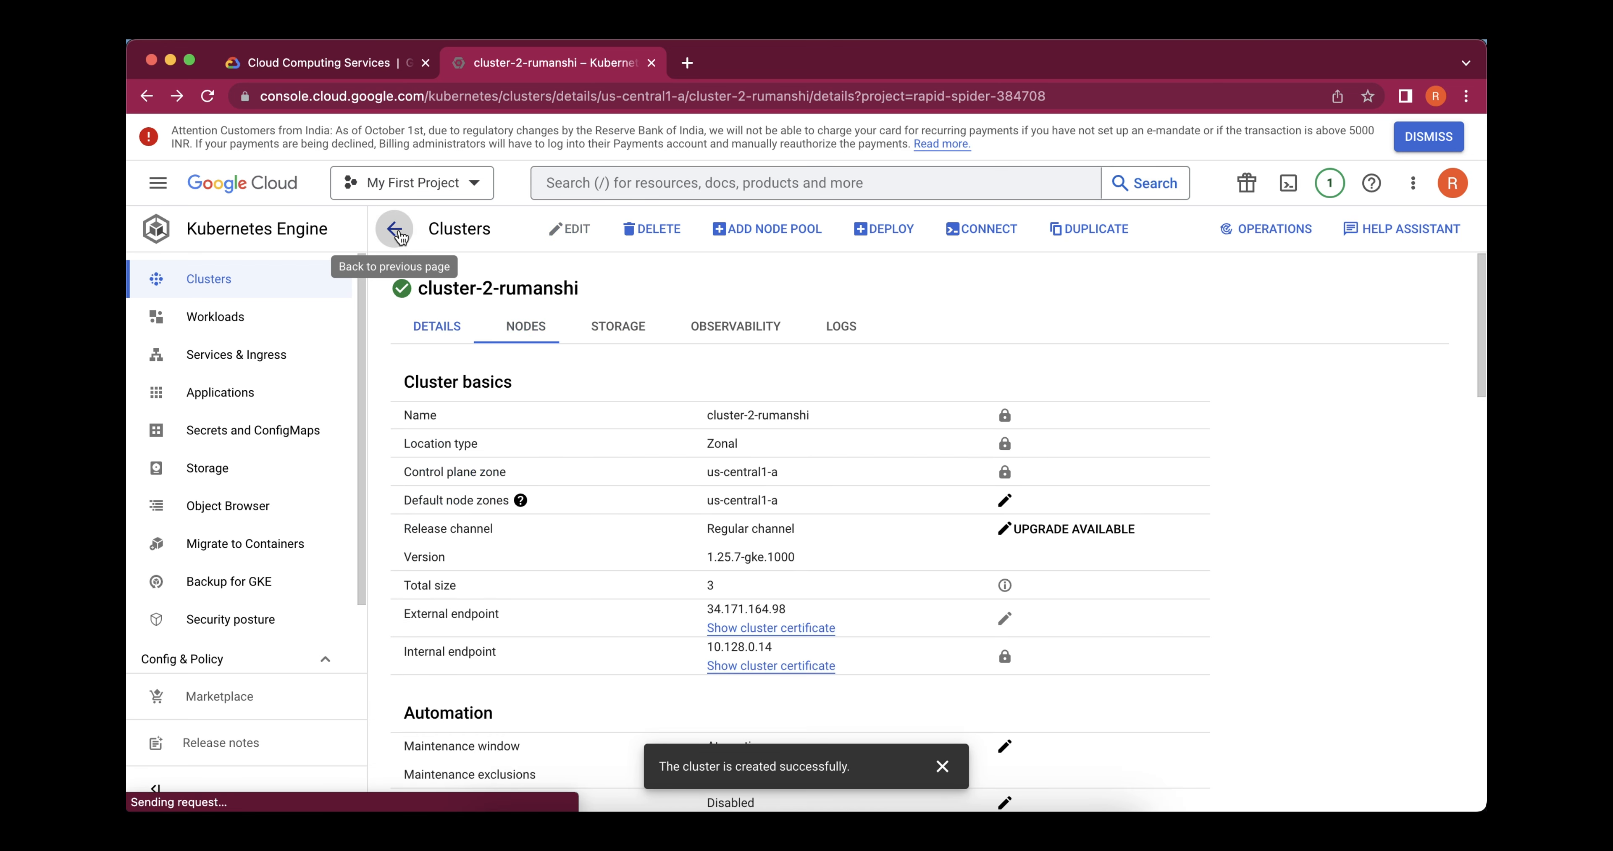
click(400, 233)
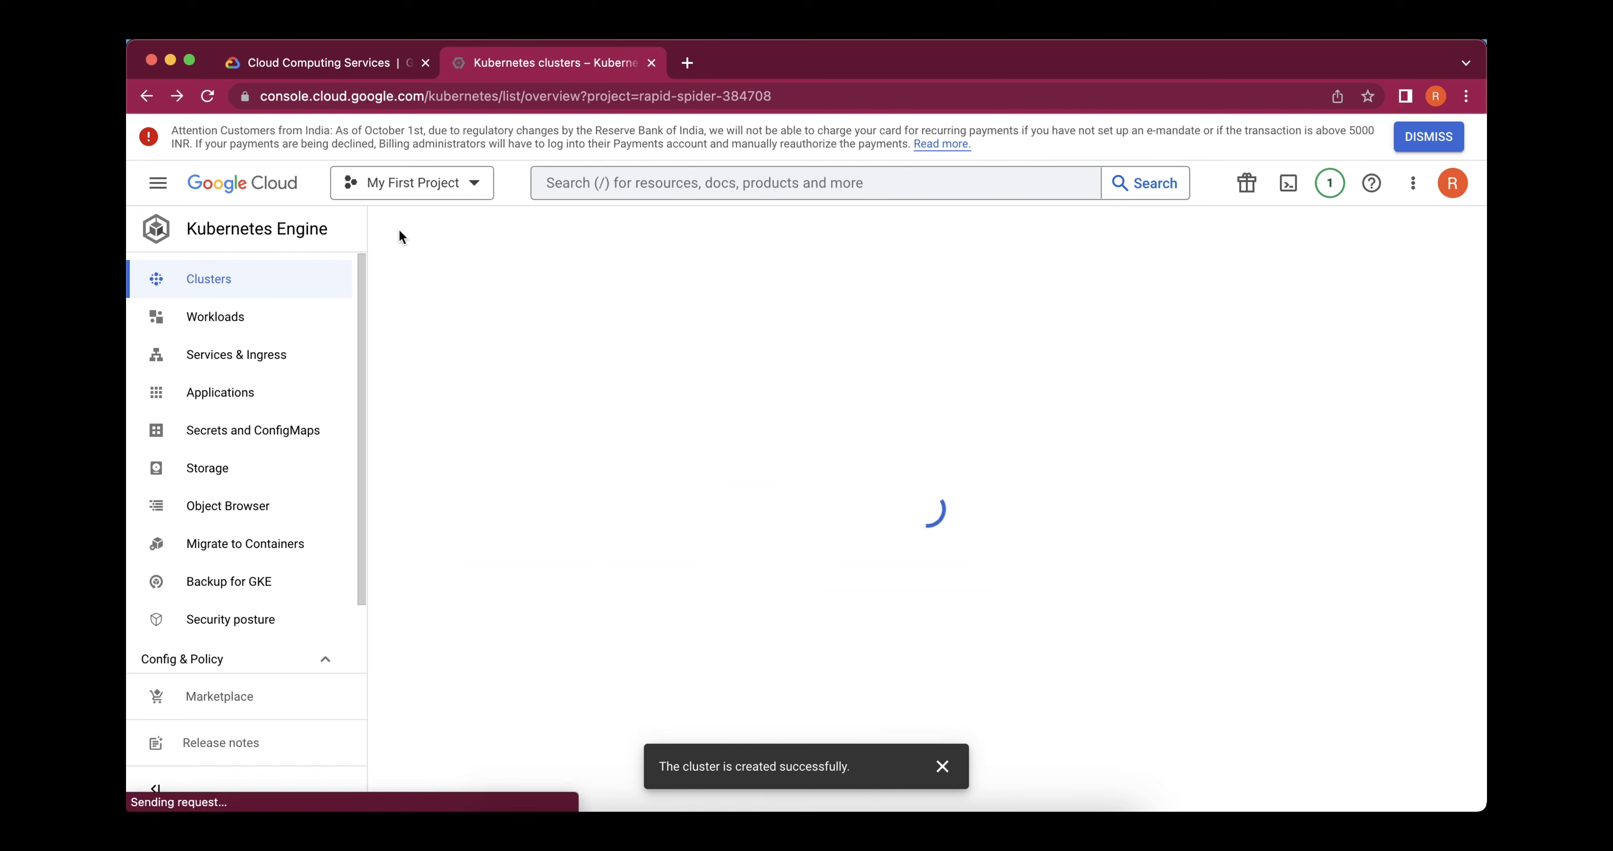